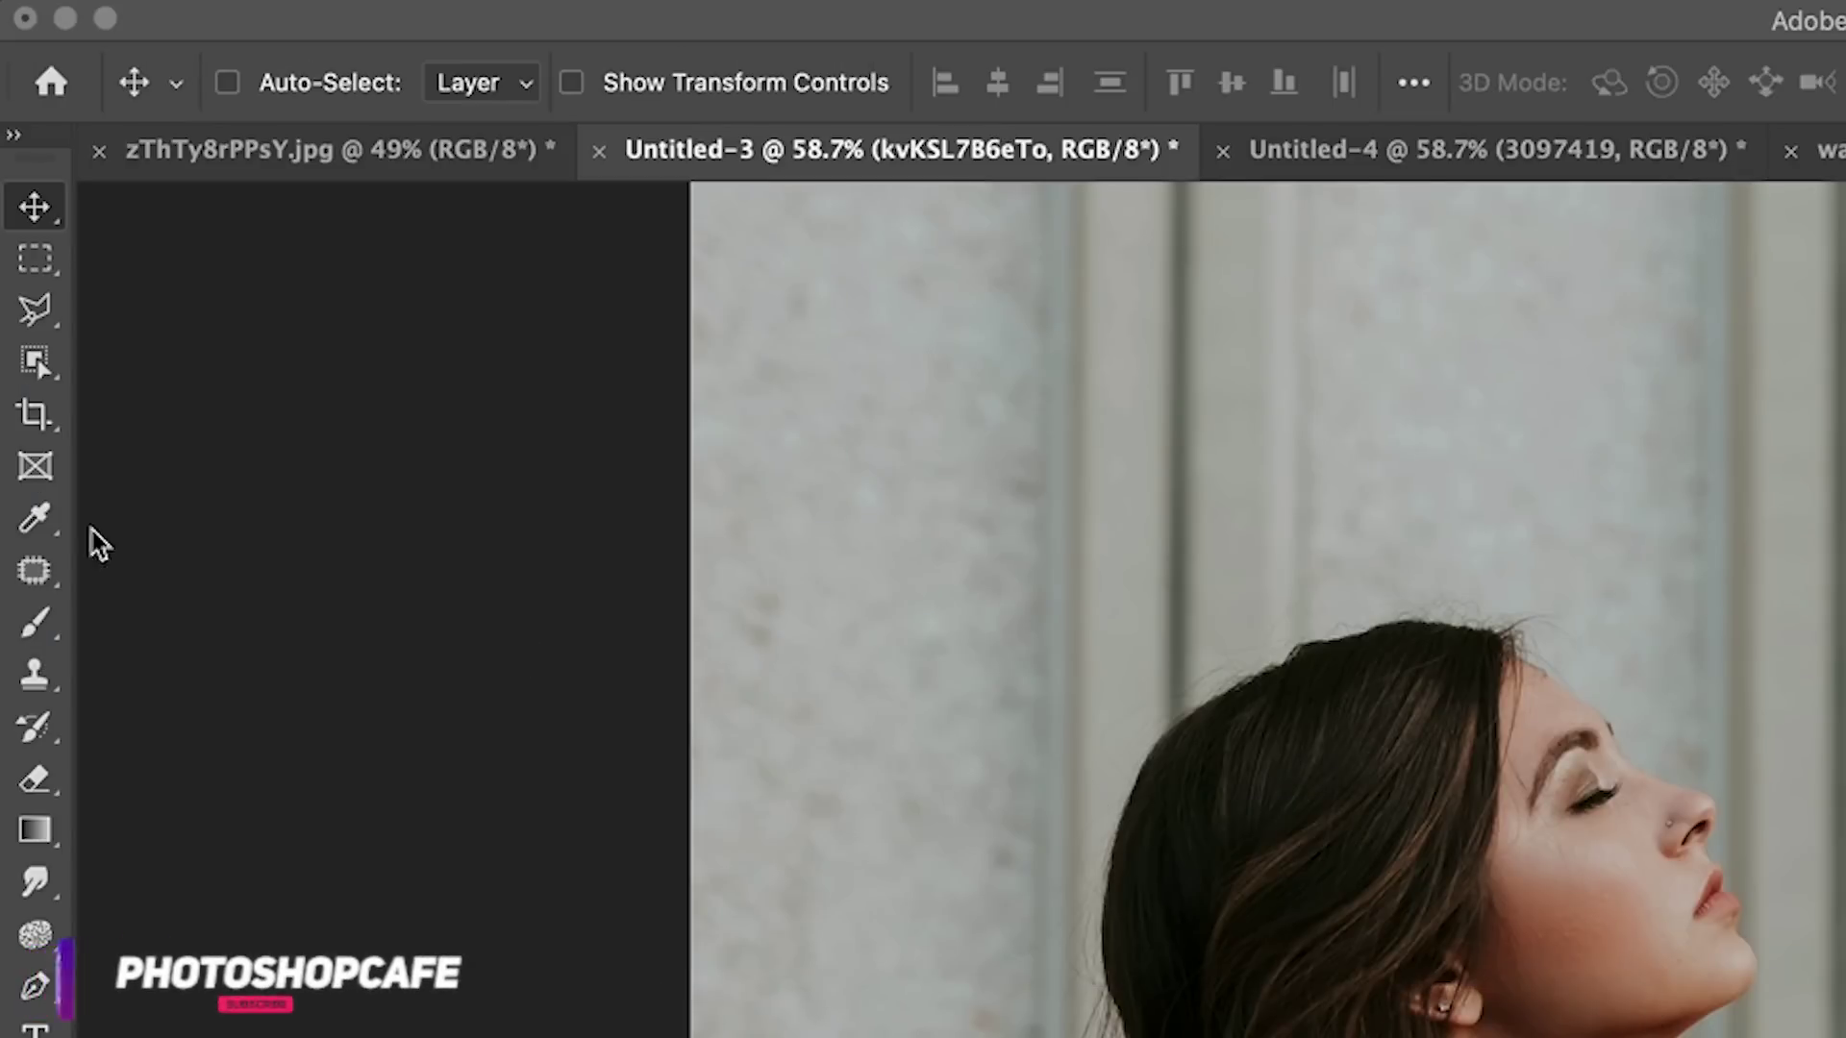
Step: Select the woman with Select Subject, copy her to Layer 1, and hide the original photo
left_click(39, 361)
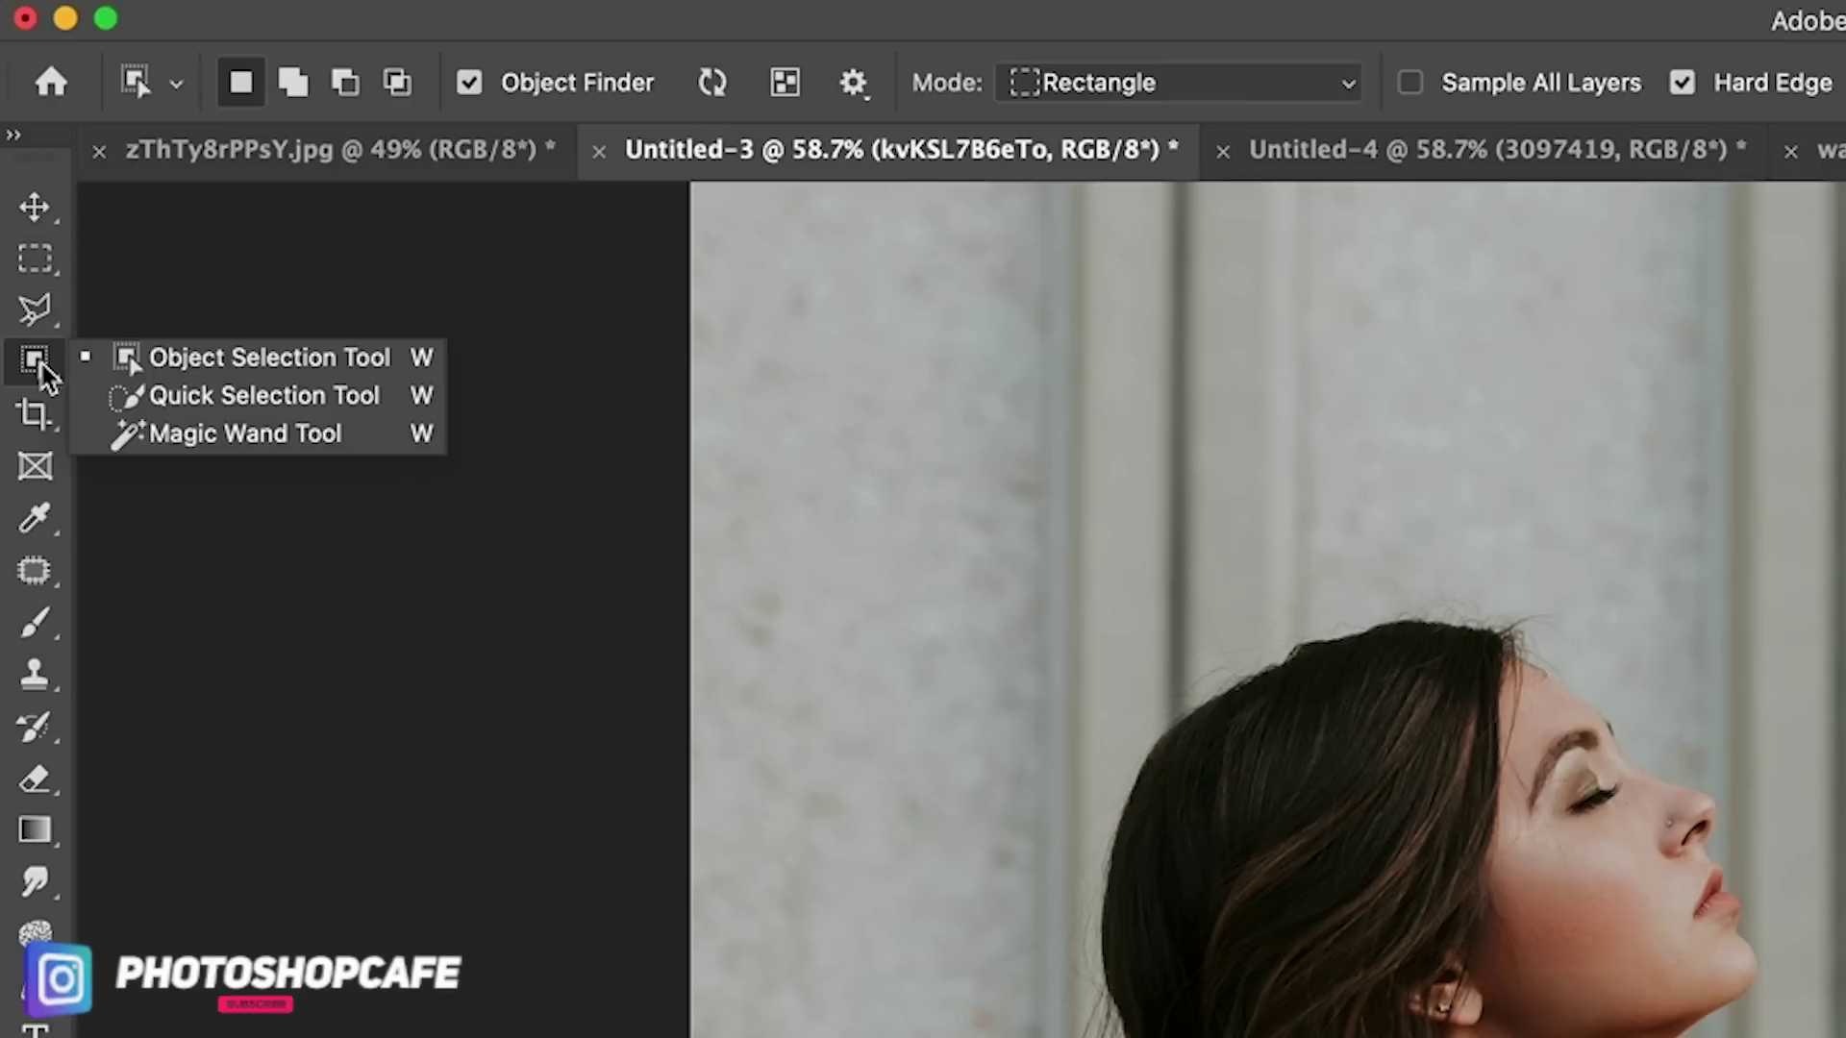
left_click(130, 357)
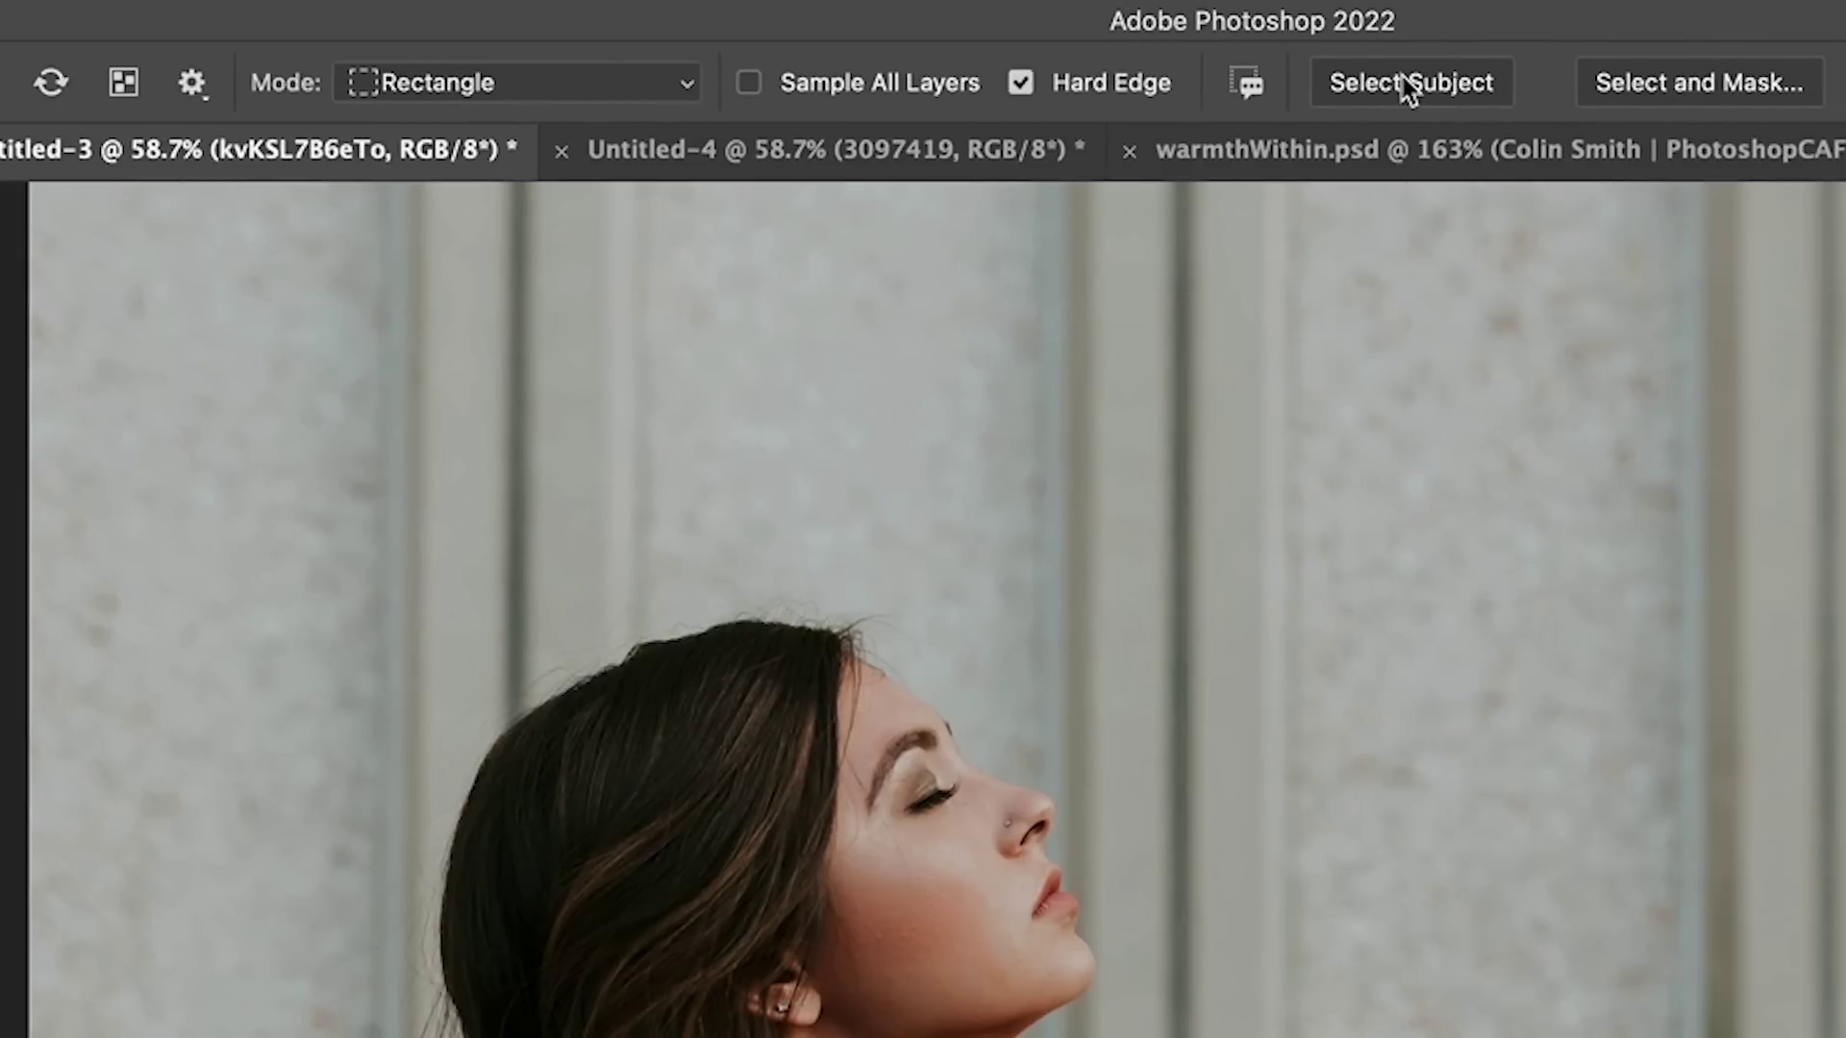
left_click(1408, 87)
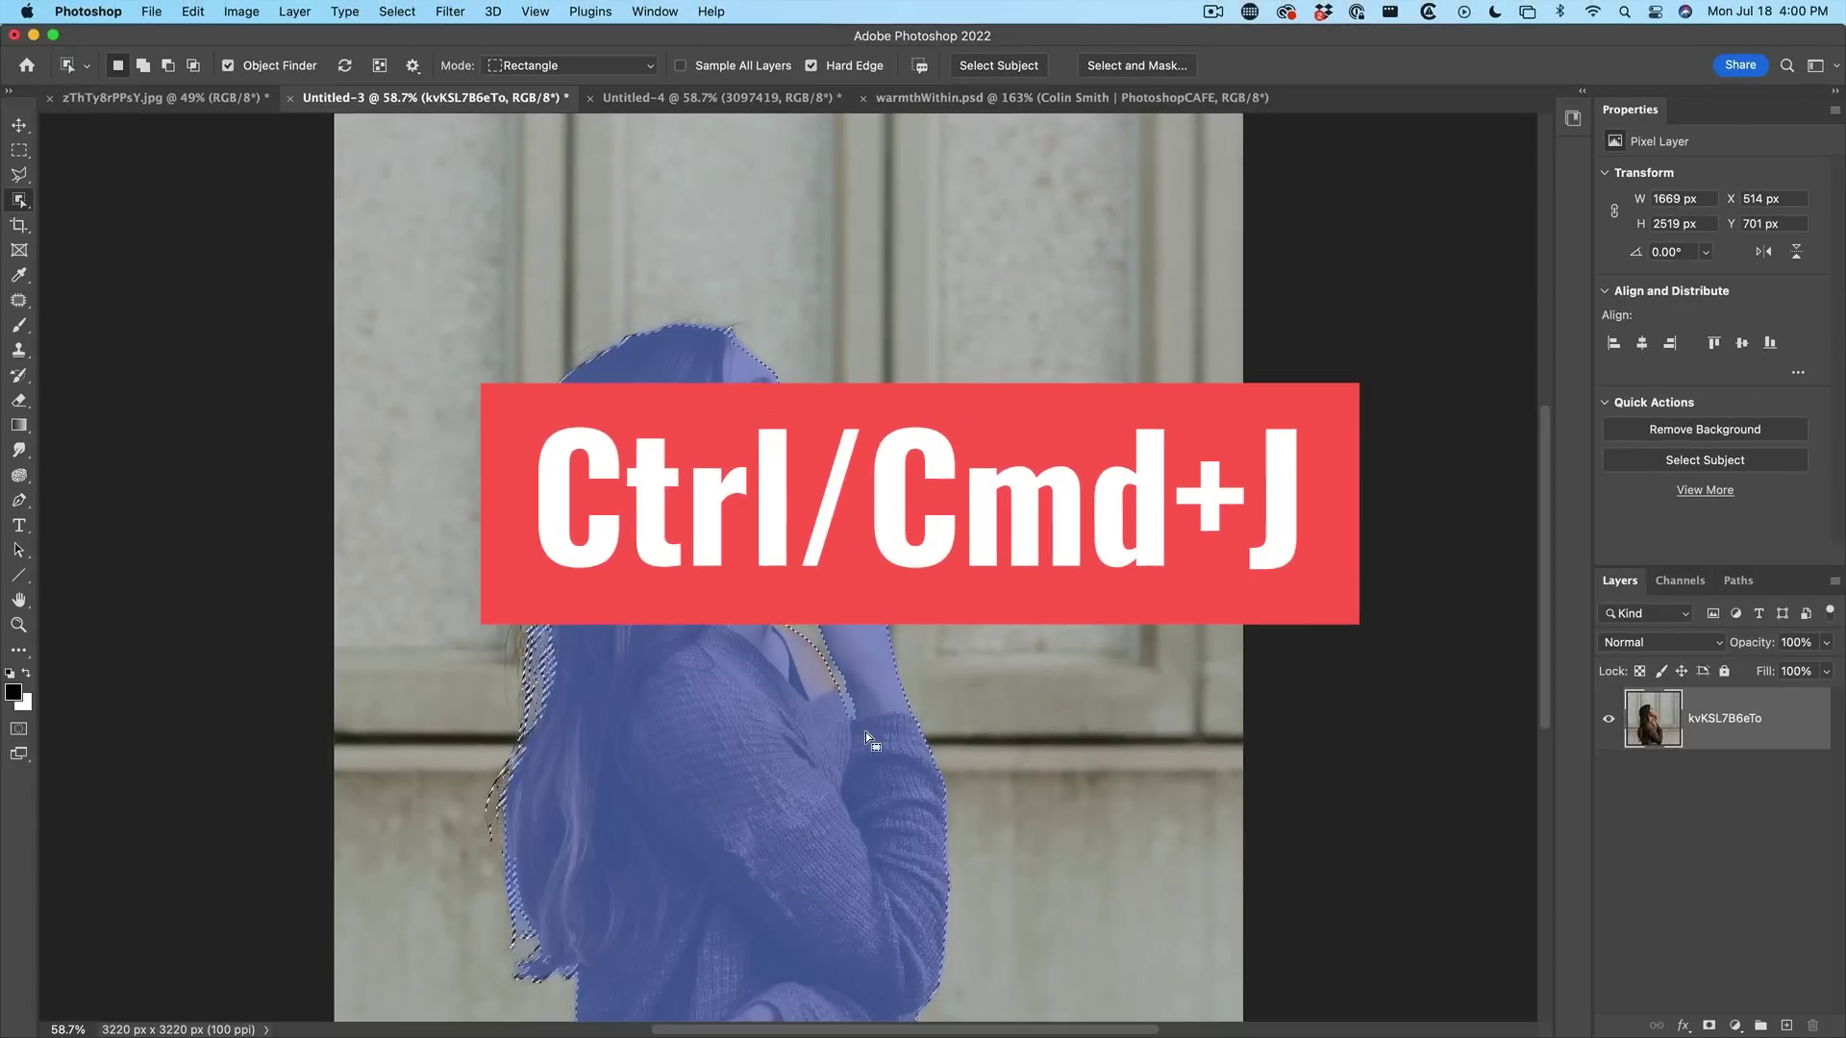
key("super+j")
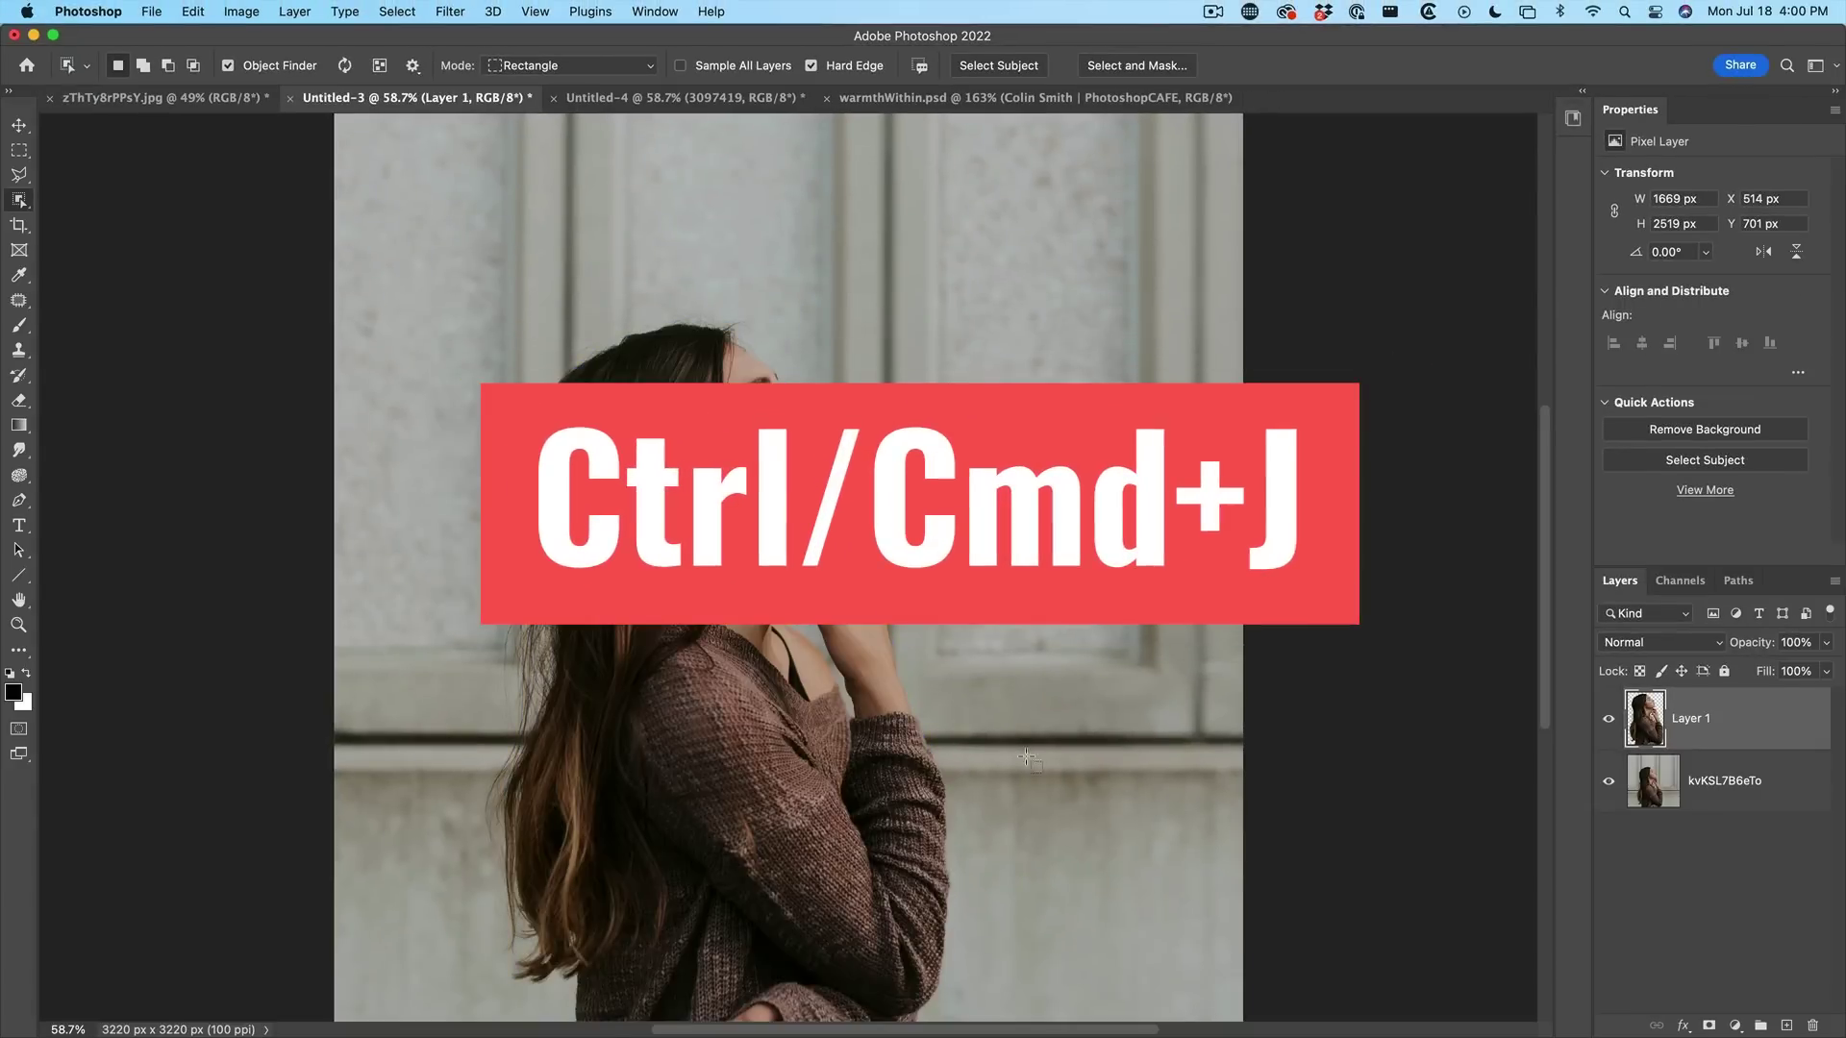
left_click(1608, 782)
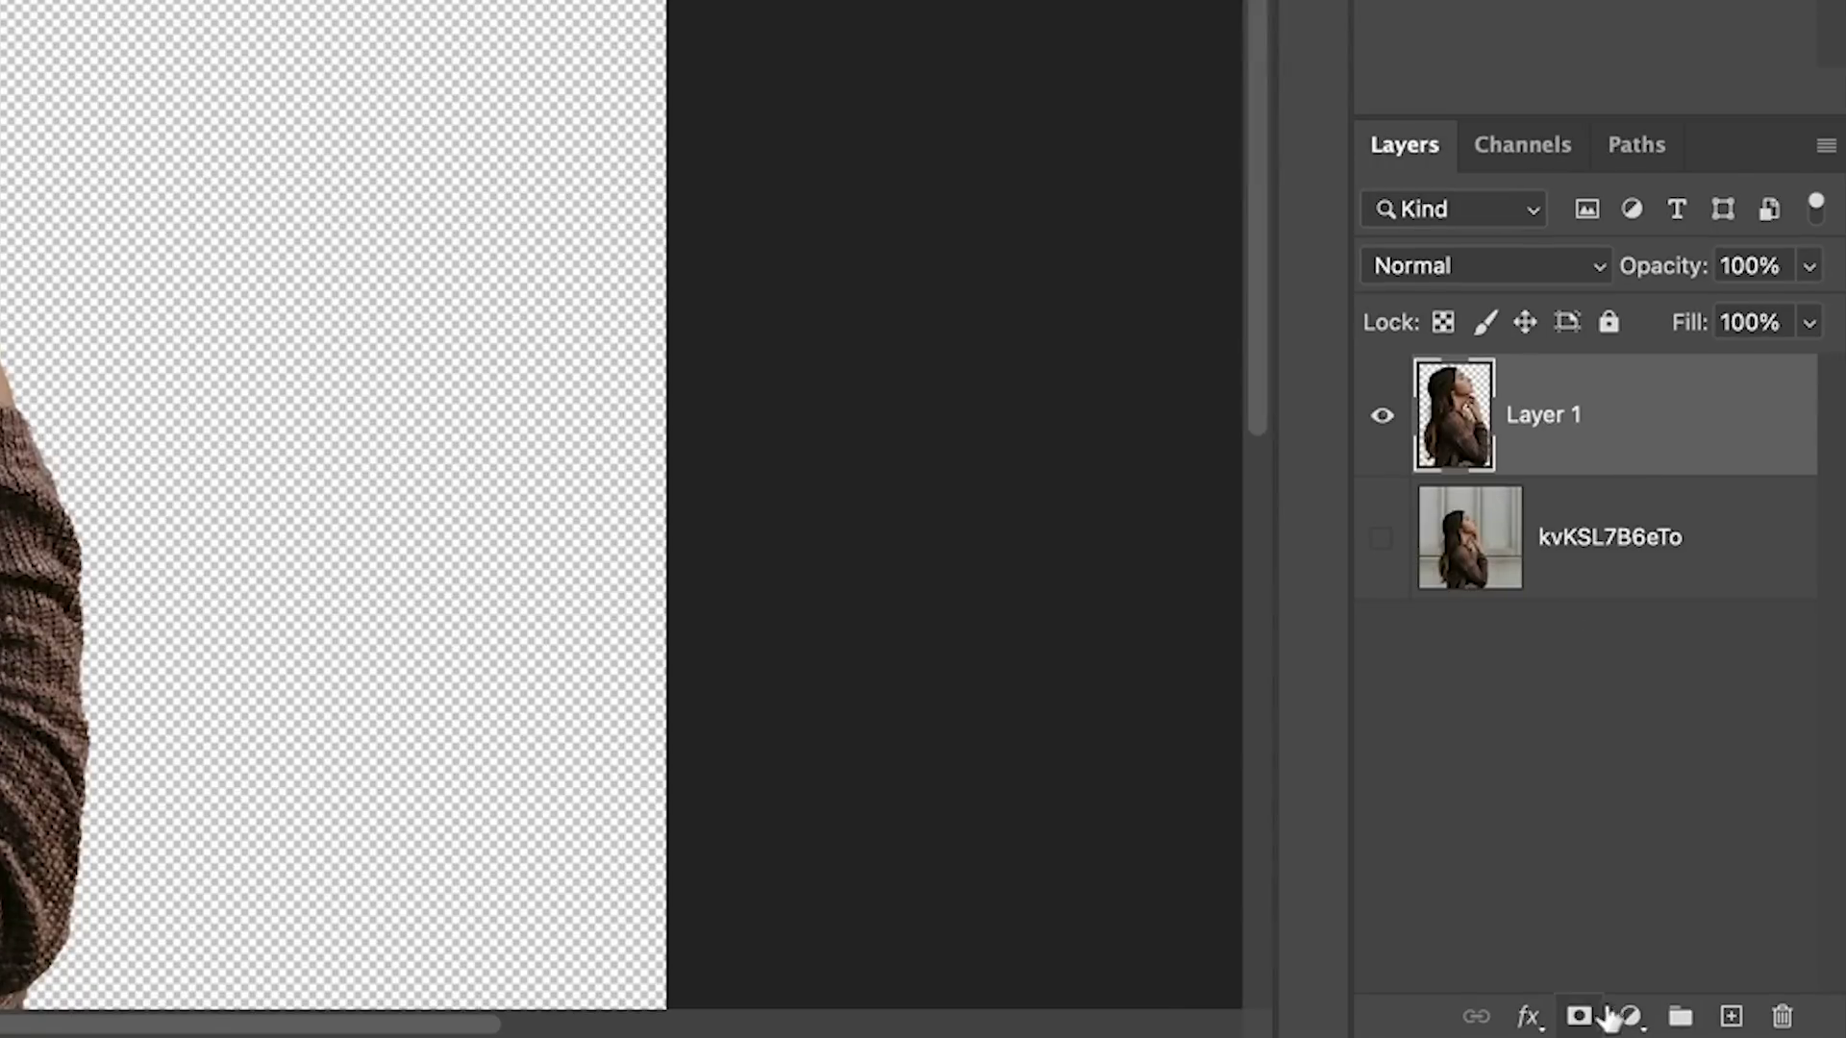
Step: Add a white Solid Color fill layer beneath Layer 1, then switch to the Untitled-4 tree document
left_click(1631, 1018)
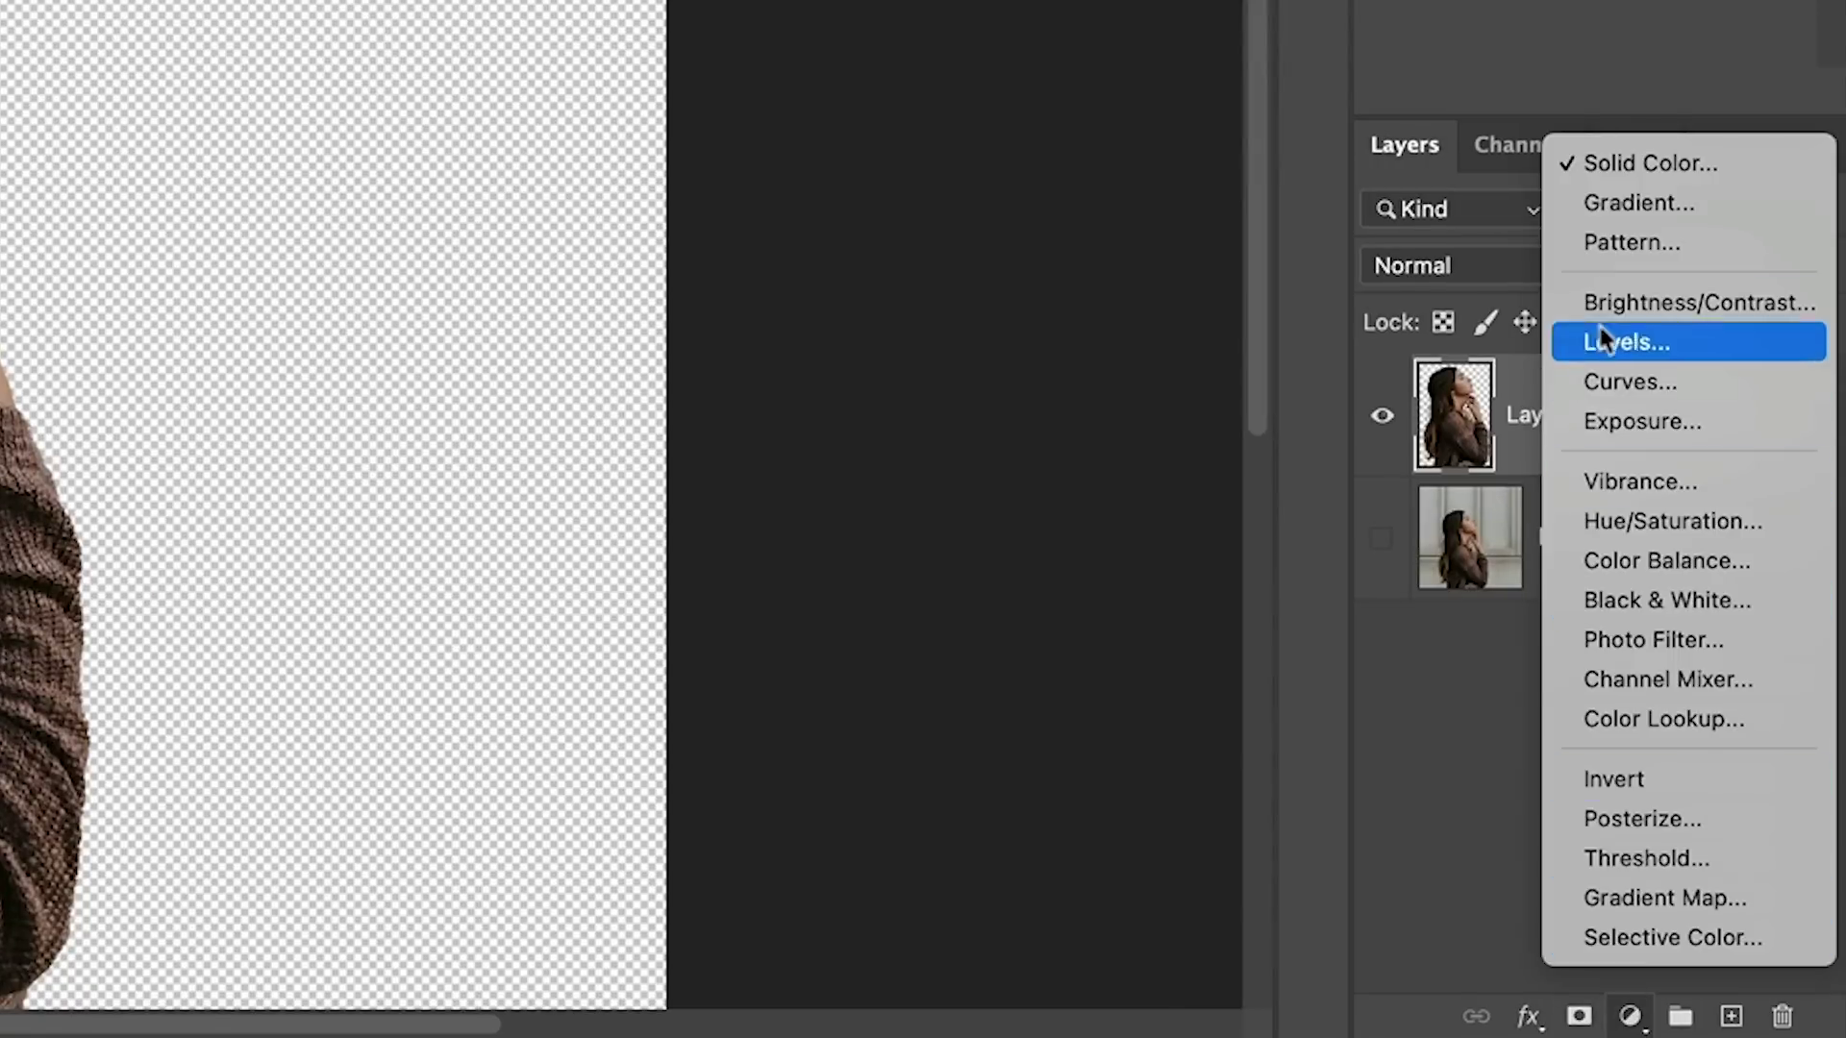
left_click(1620, 164)
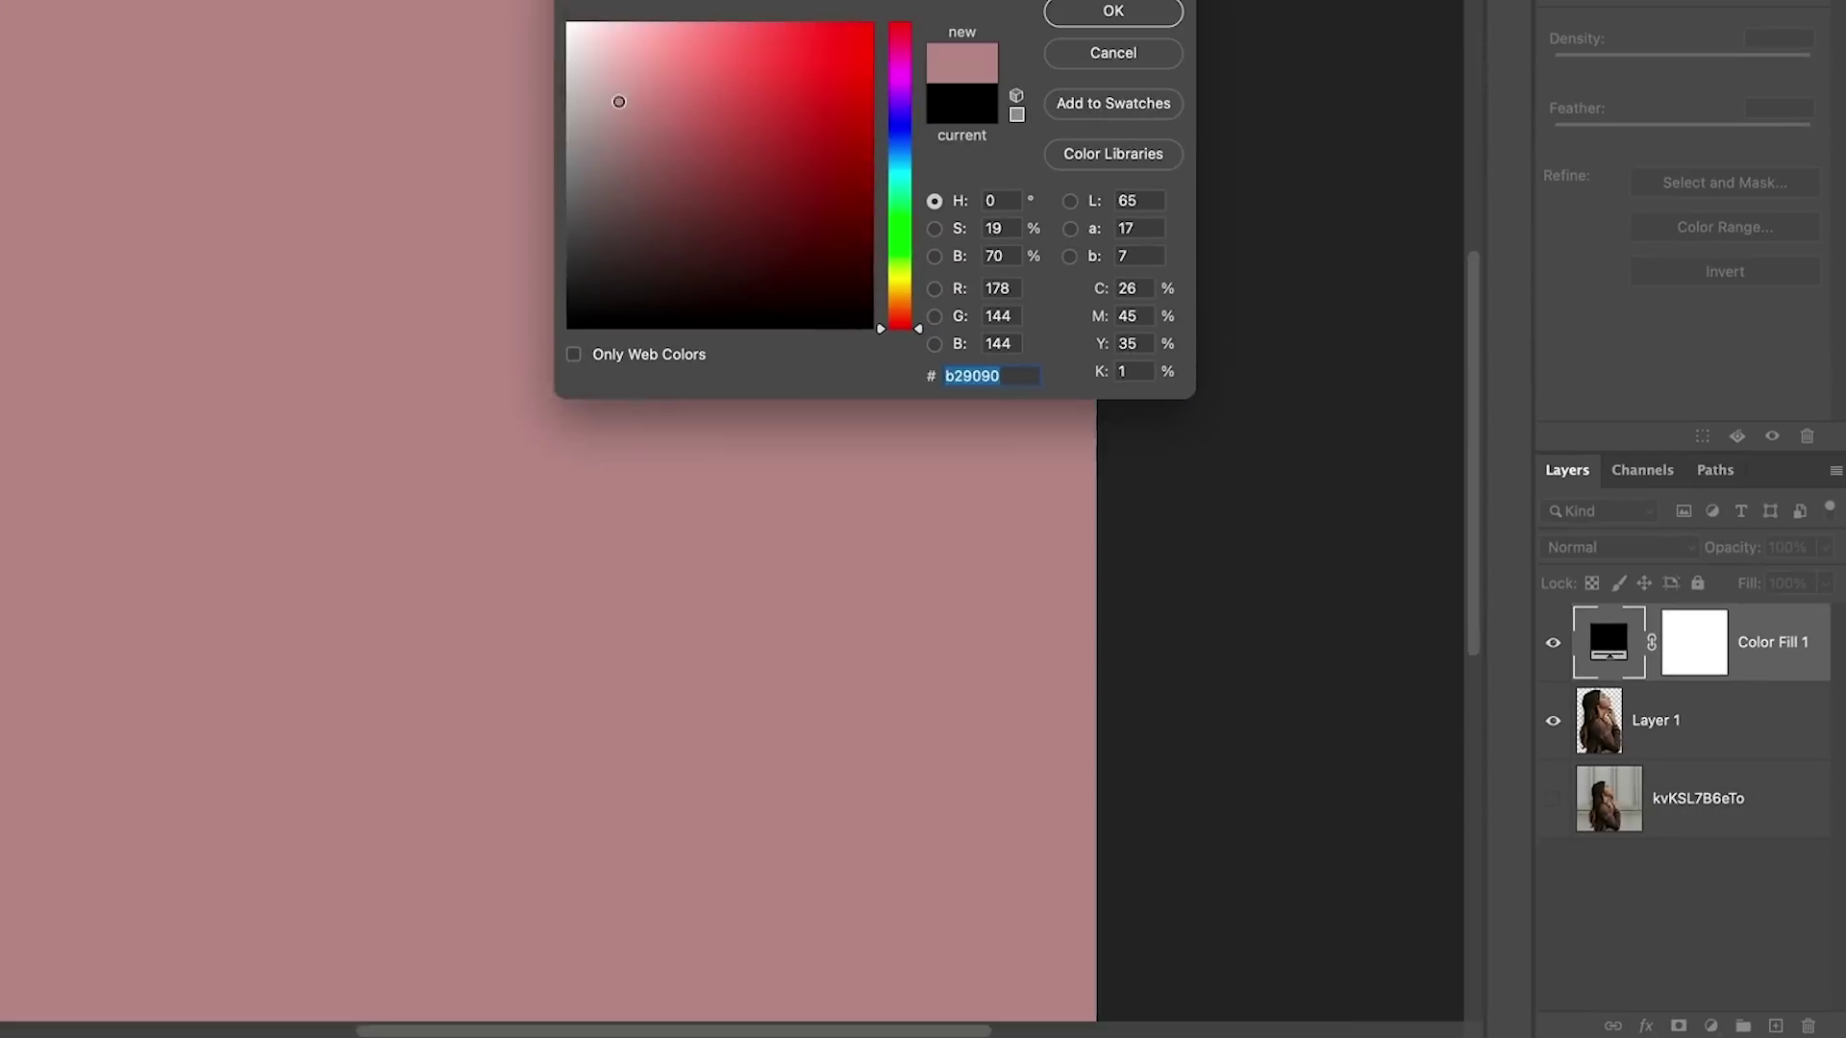
left_click(569, 24)
left_click(1114, 11)
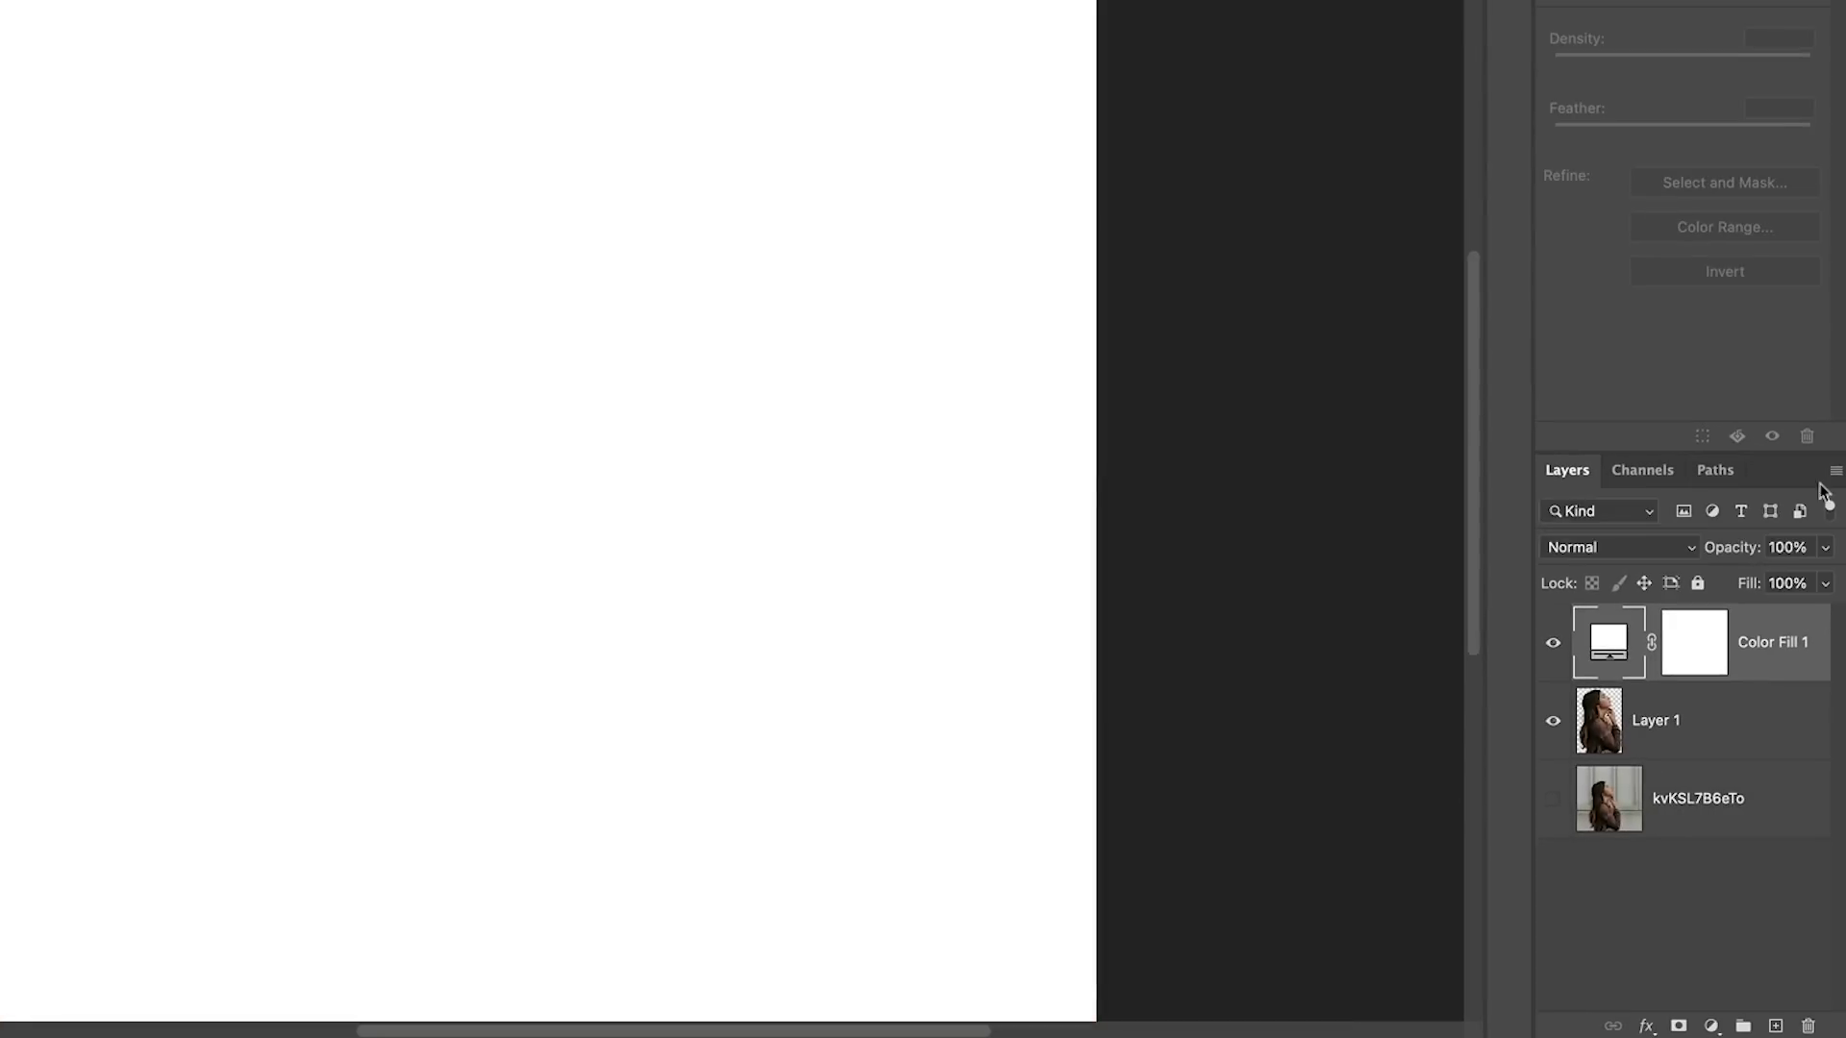
left_click_drag(1619, 657, 1619, 761)
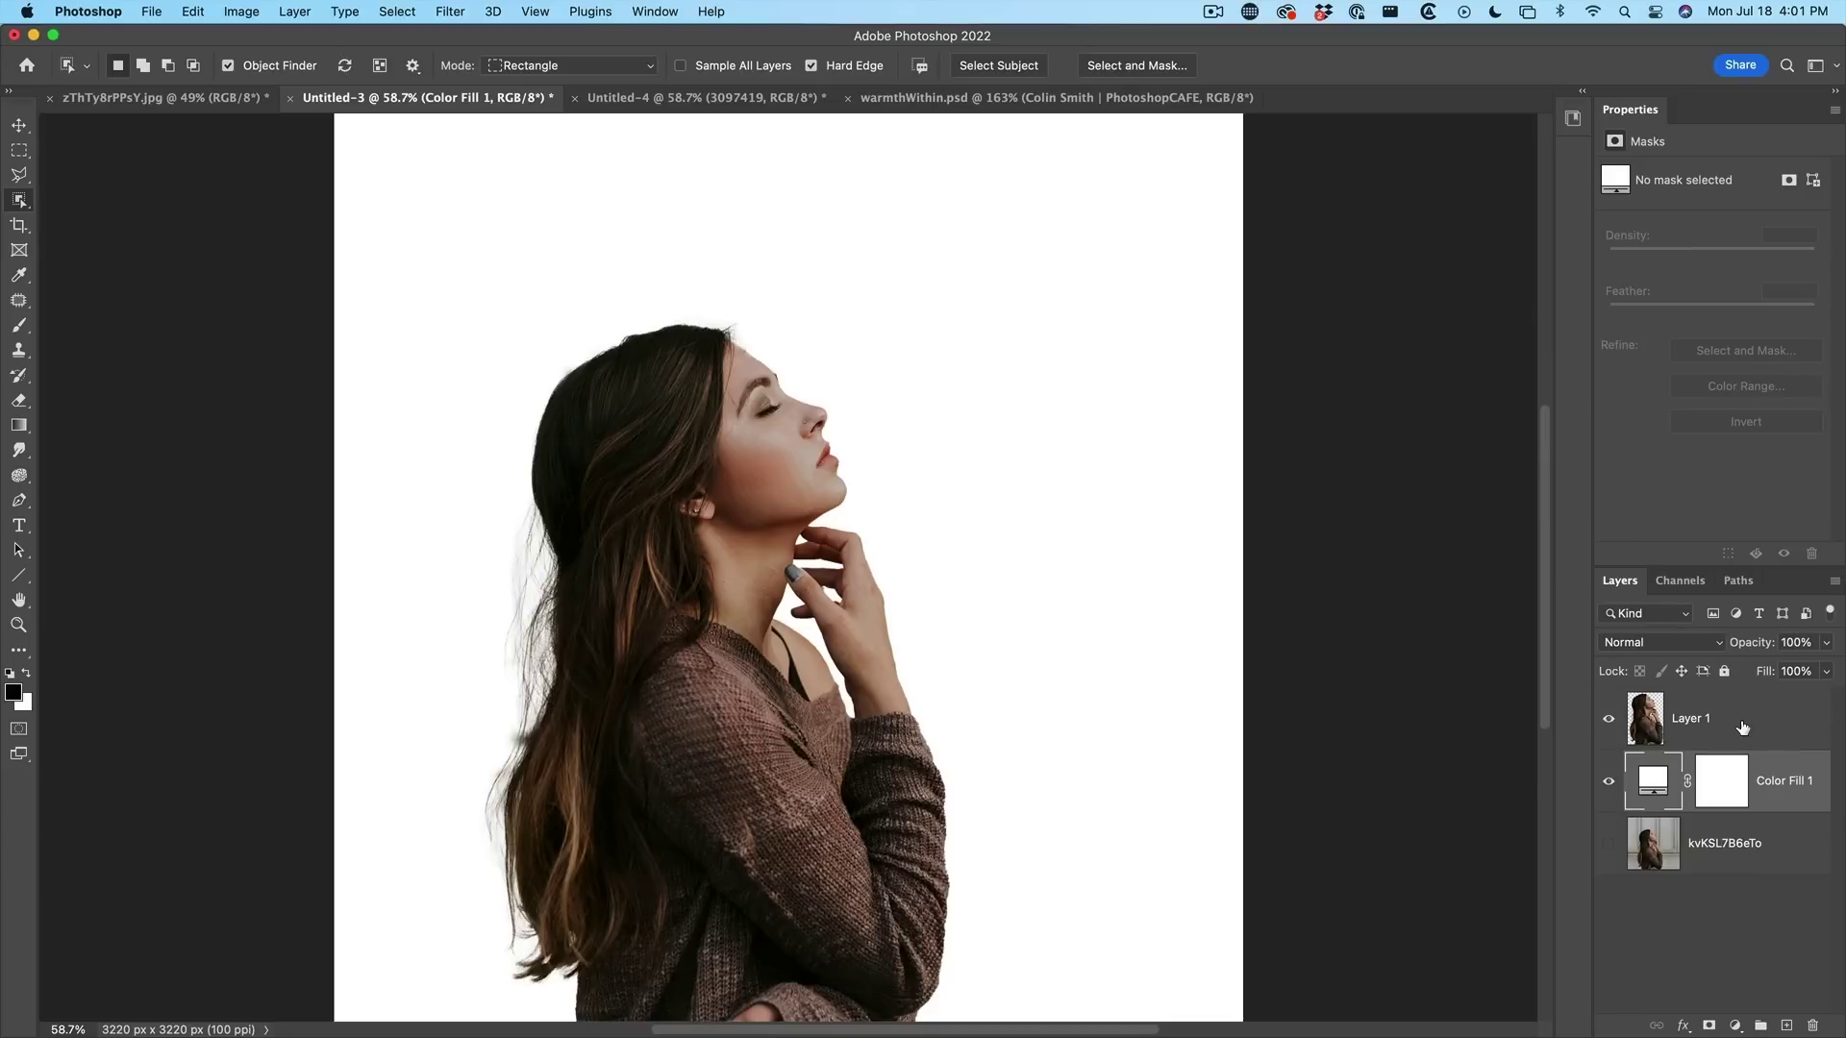
left_click(19, 126)
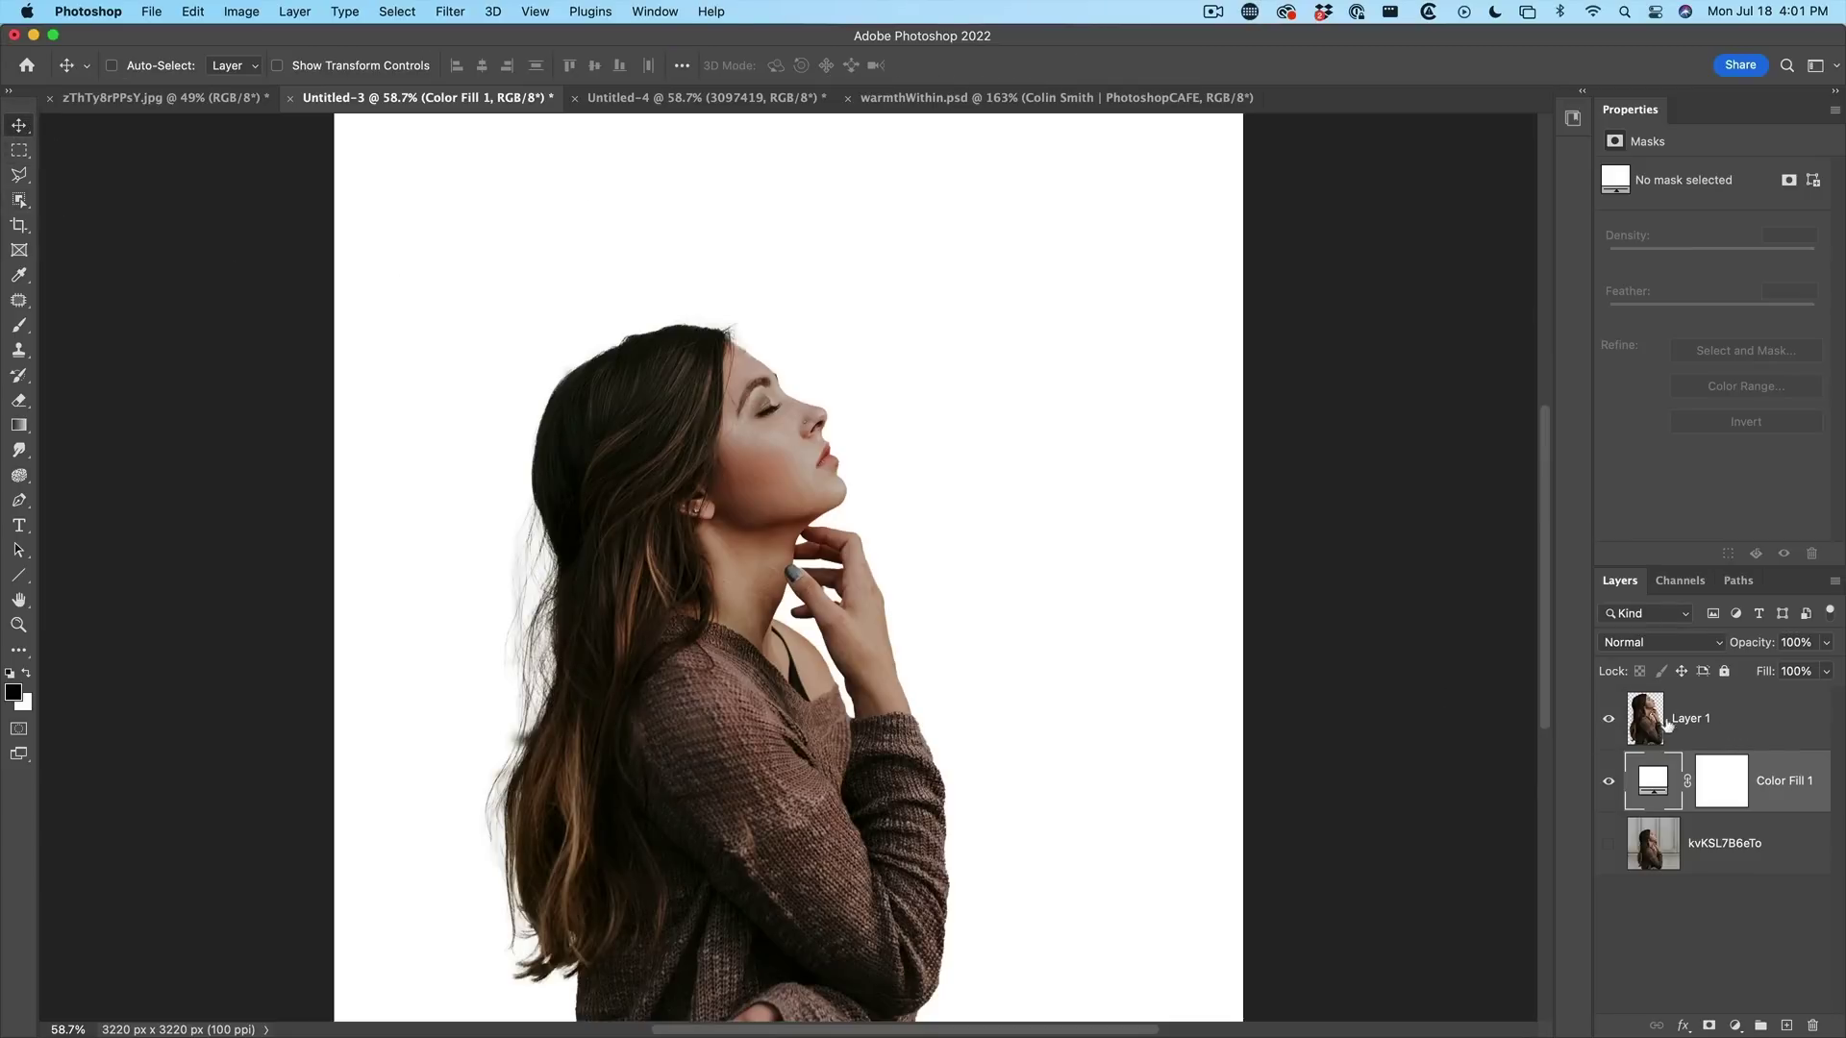
left_click(707, 97)
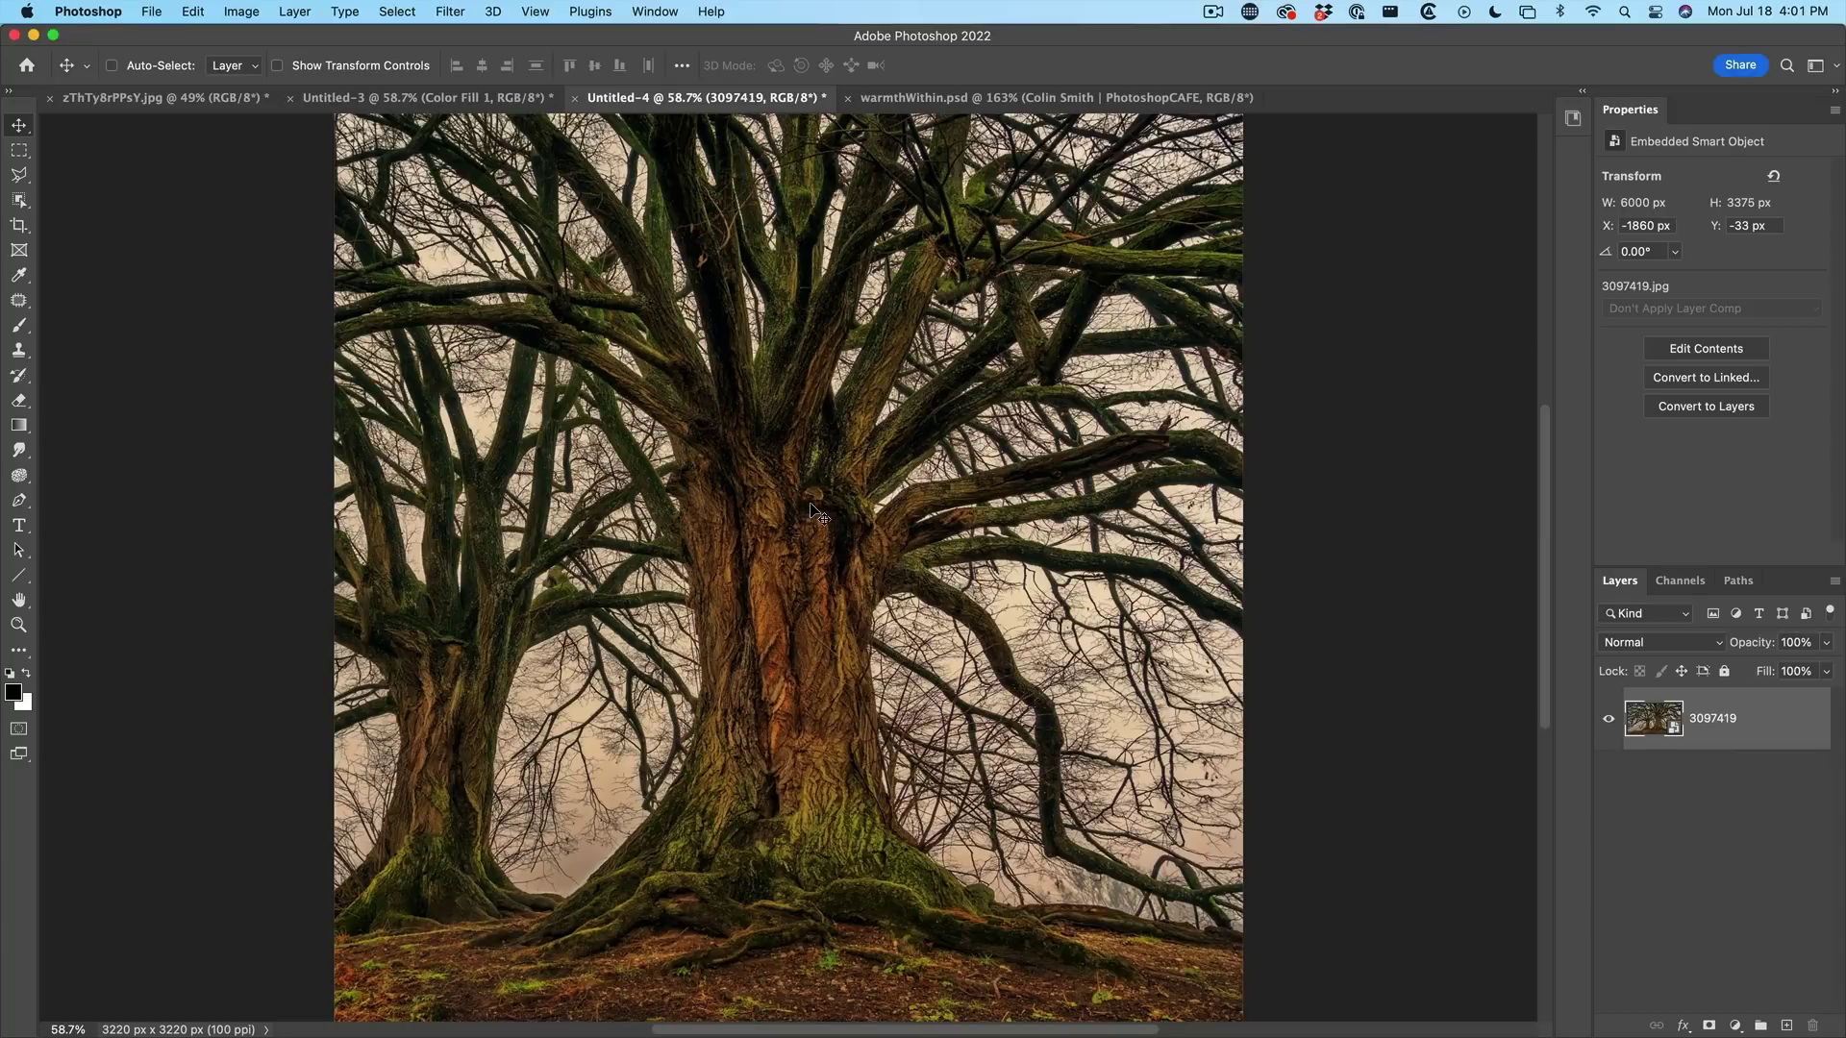
Step: Drag the tree into Untitled-3, shift it down to cover the canvas, and stack it above Layer 1
left_click_drag(817, 514, 477, 102)
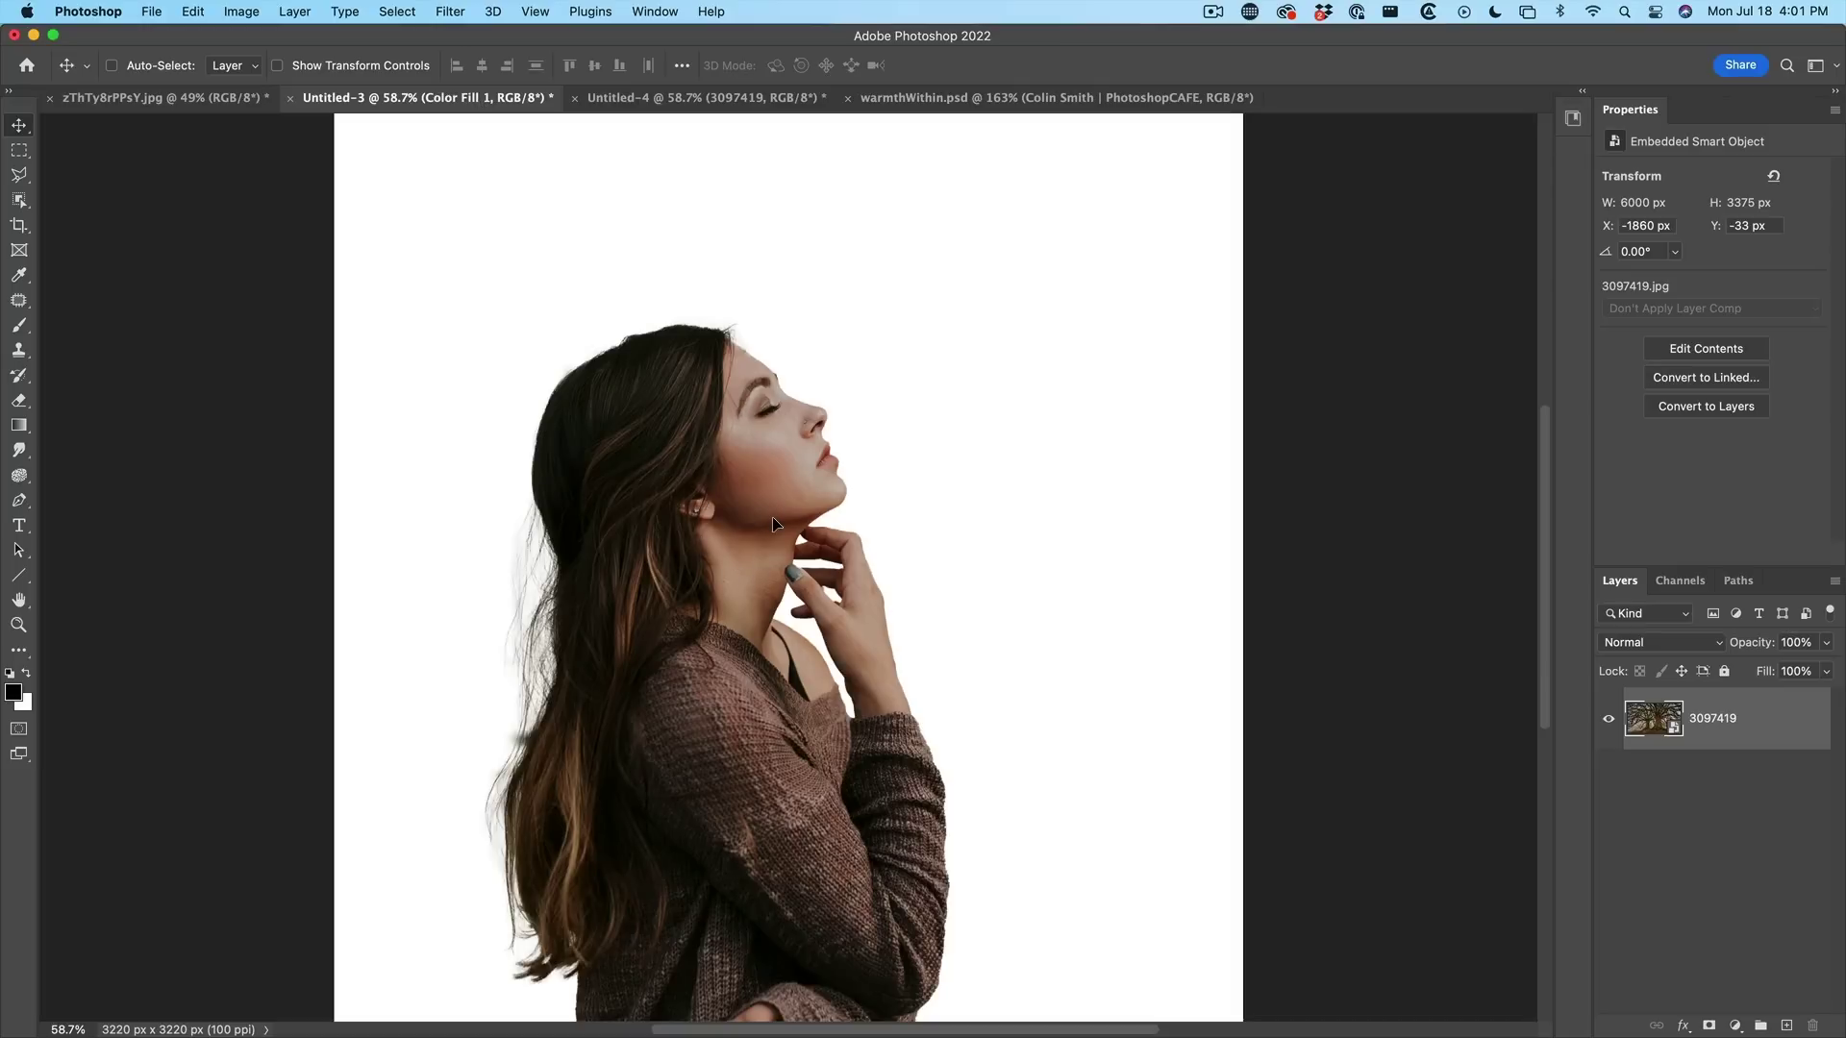
left_click_drag(754, 527, 755, 535)
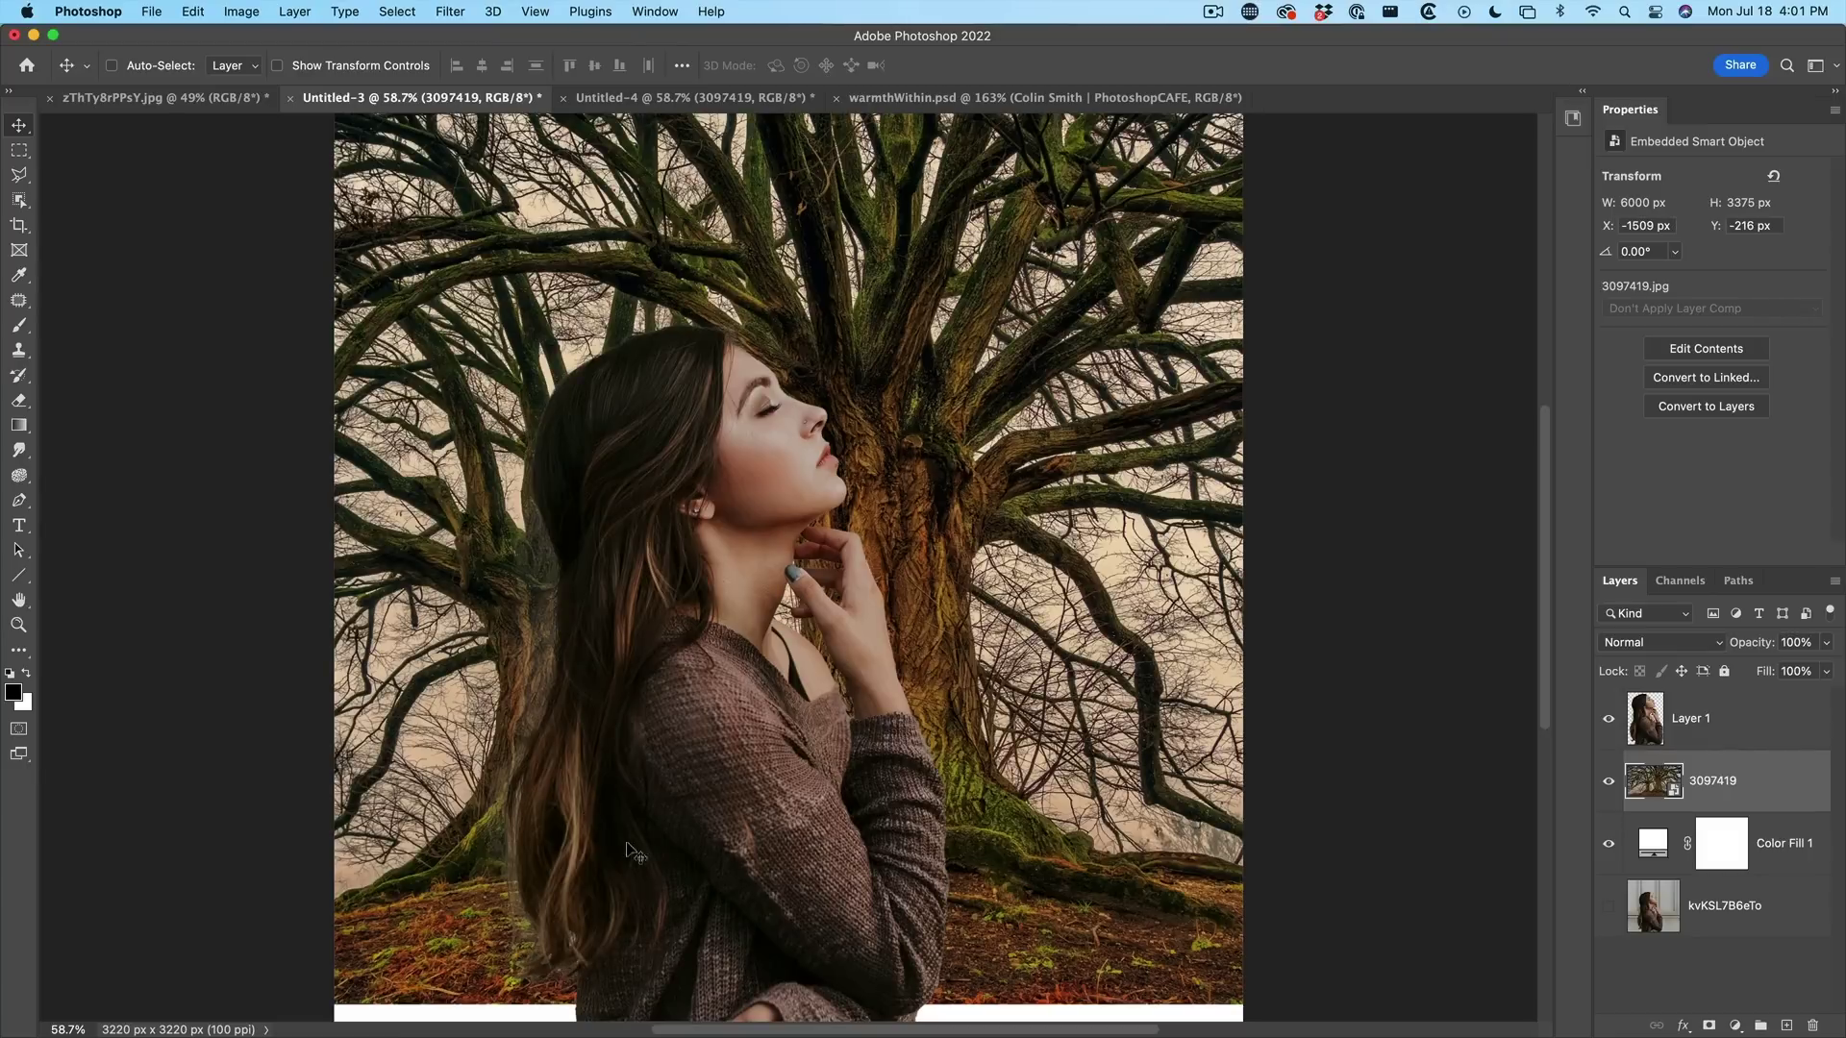
left_click_drag(1130, 577, 1144, 660)
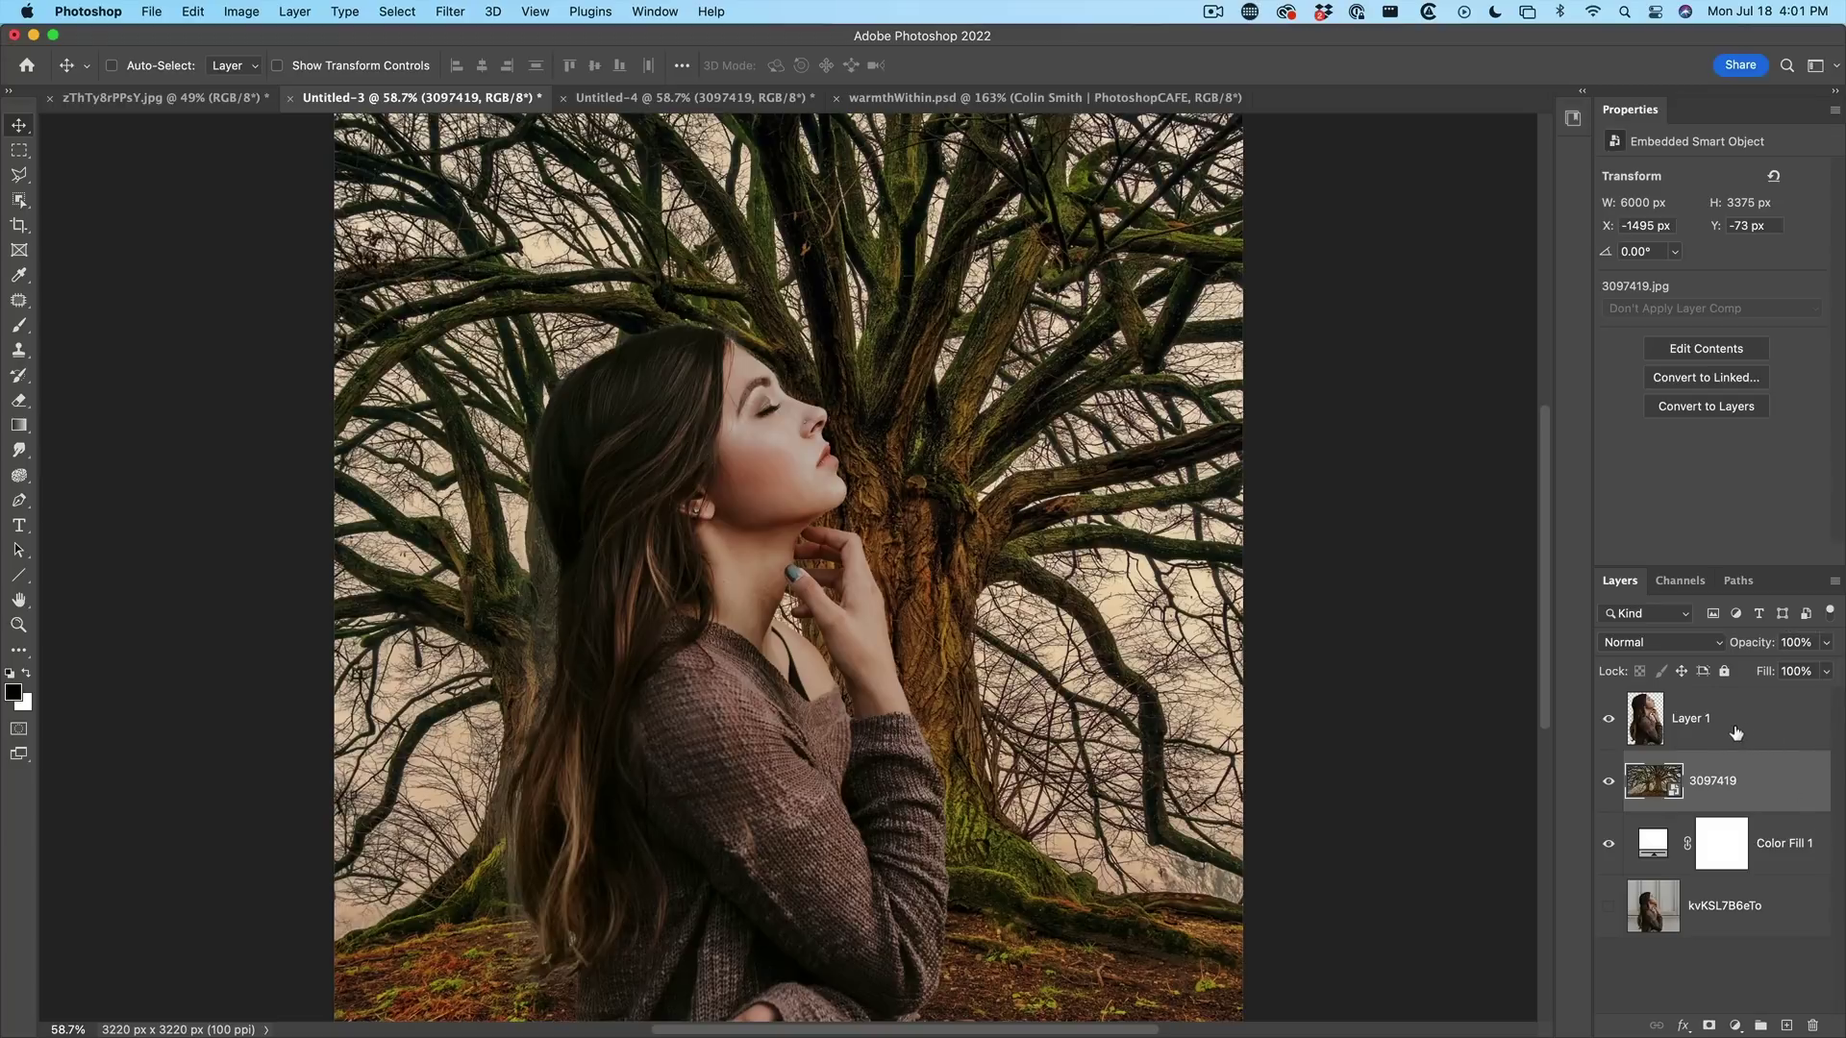
left_click_drag(1710, 767, 1707, 709)
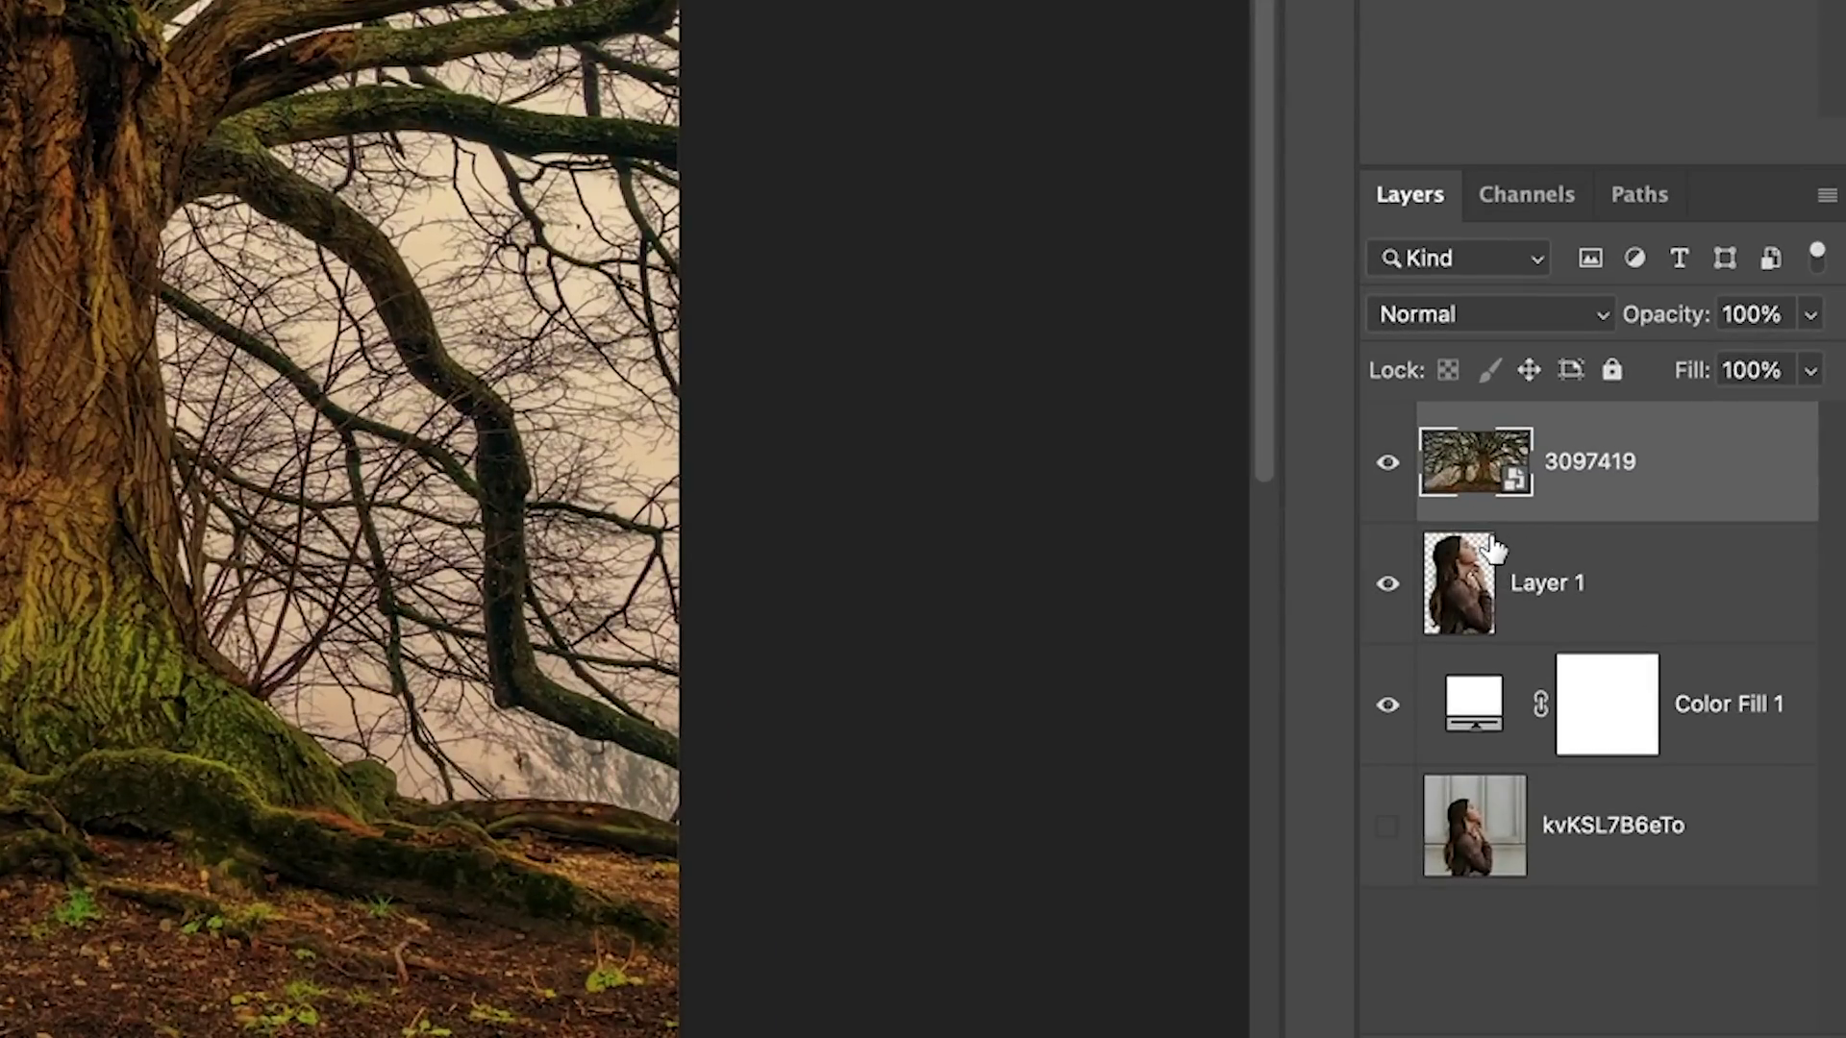
Step: Clip tree layer 3097419 to Layer 1, reposition it inside the silhouette, and set Screen blending
left_click(1488, 515, "alt")
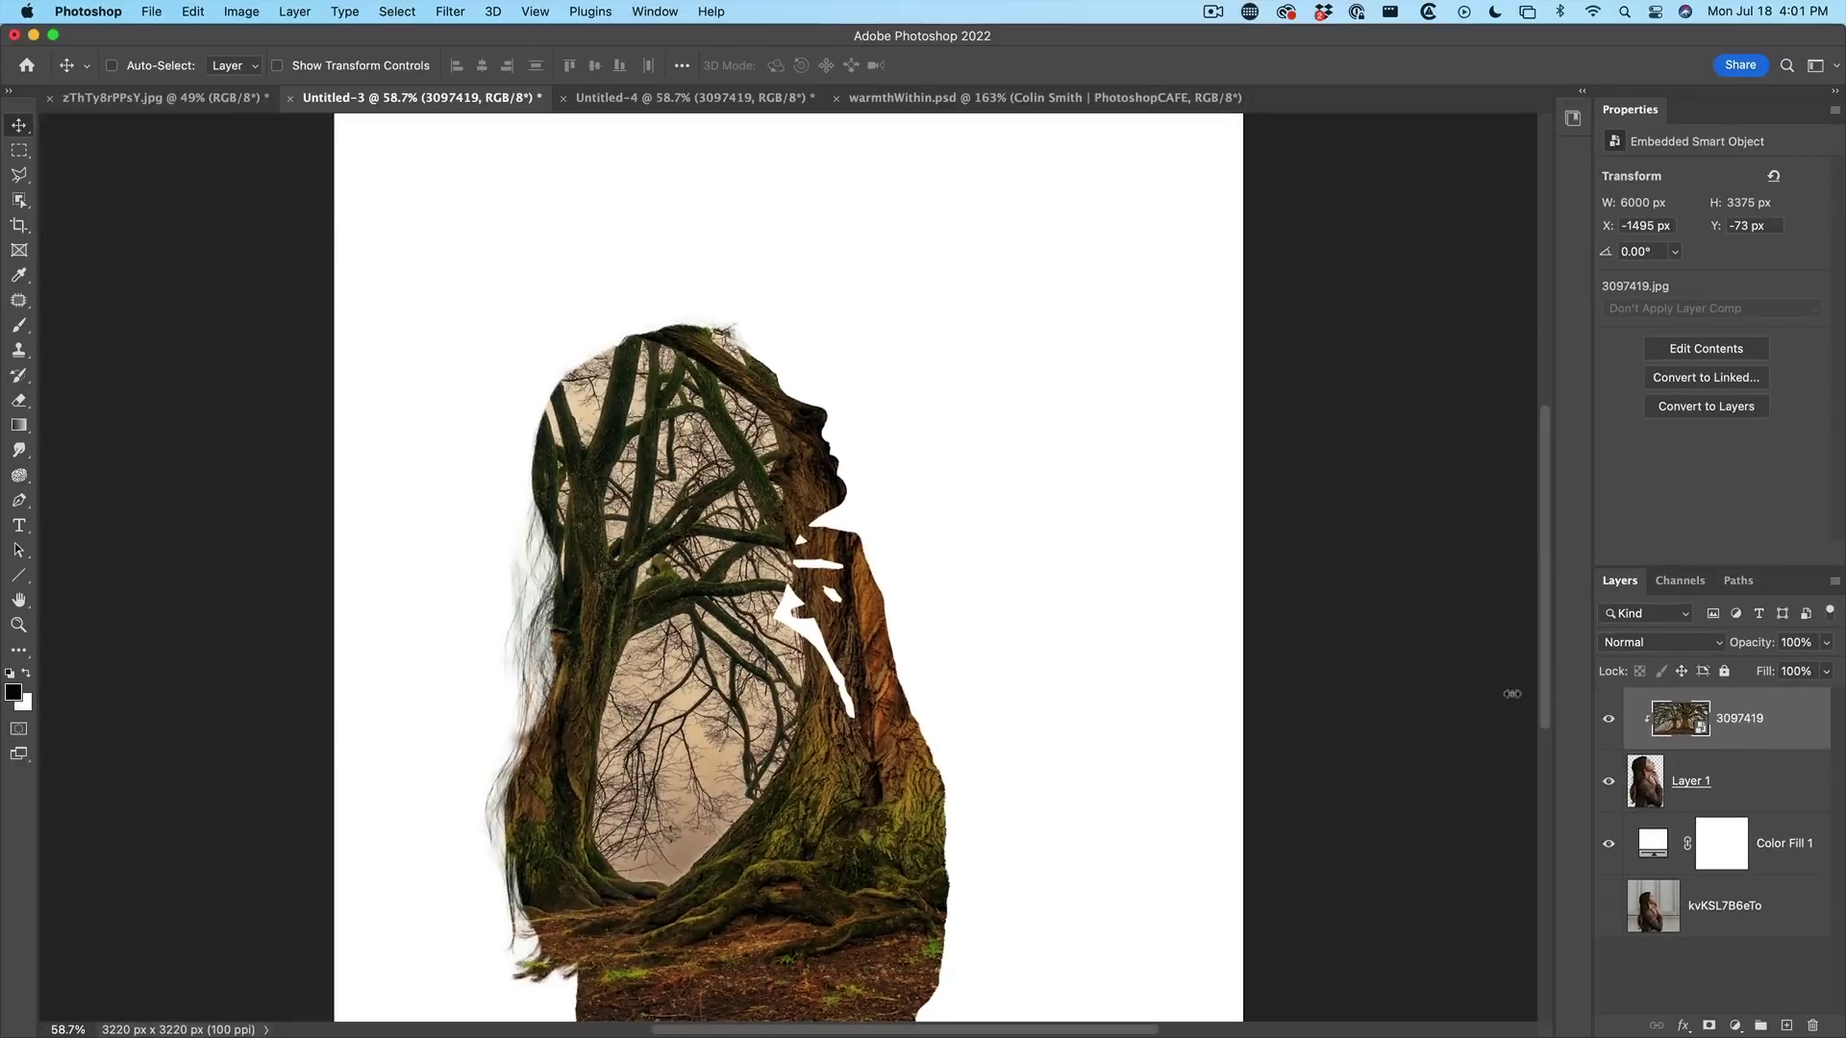
left_click_drag(851, 625, 864, 717)
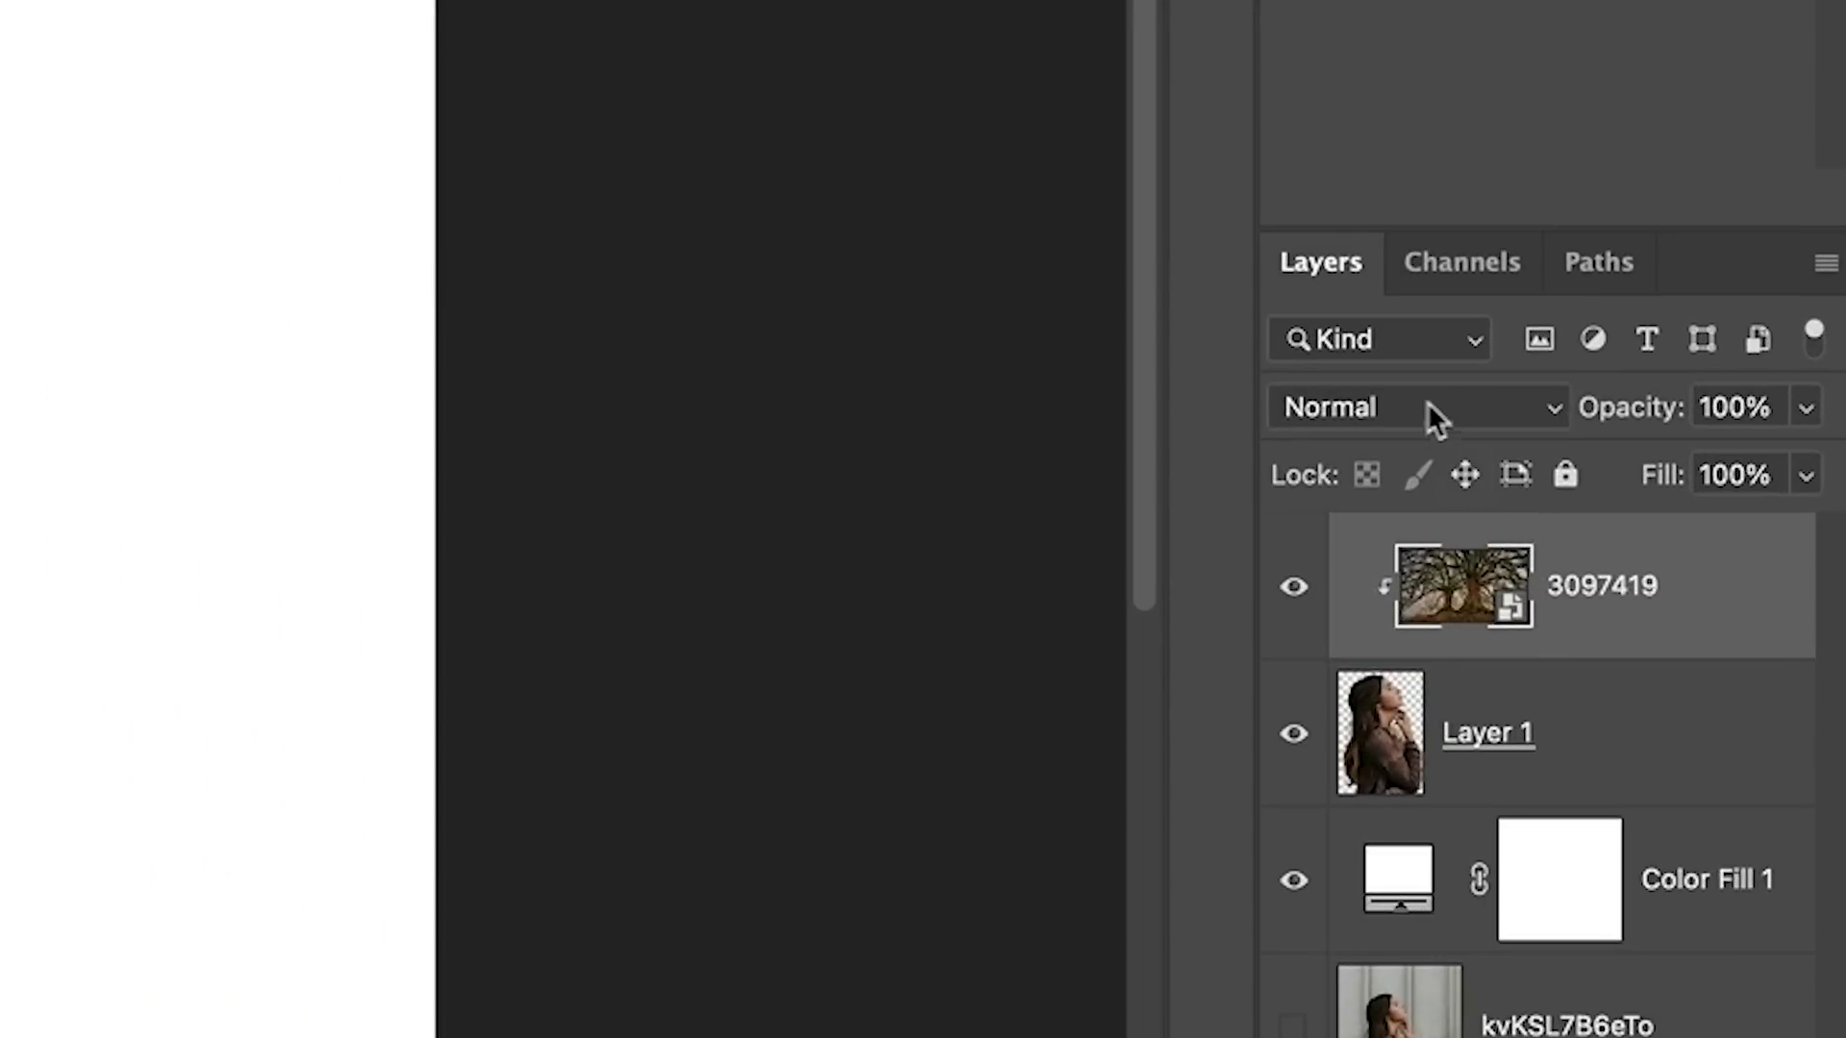
left_click(1417, 402)
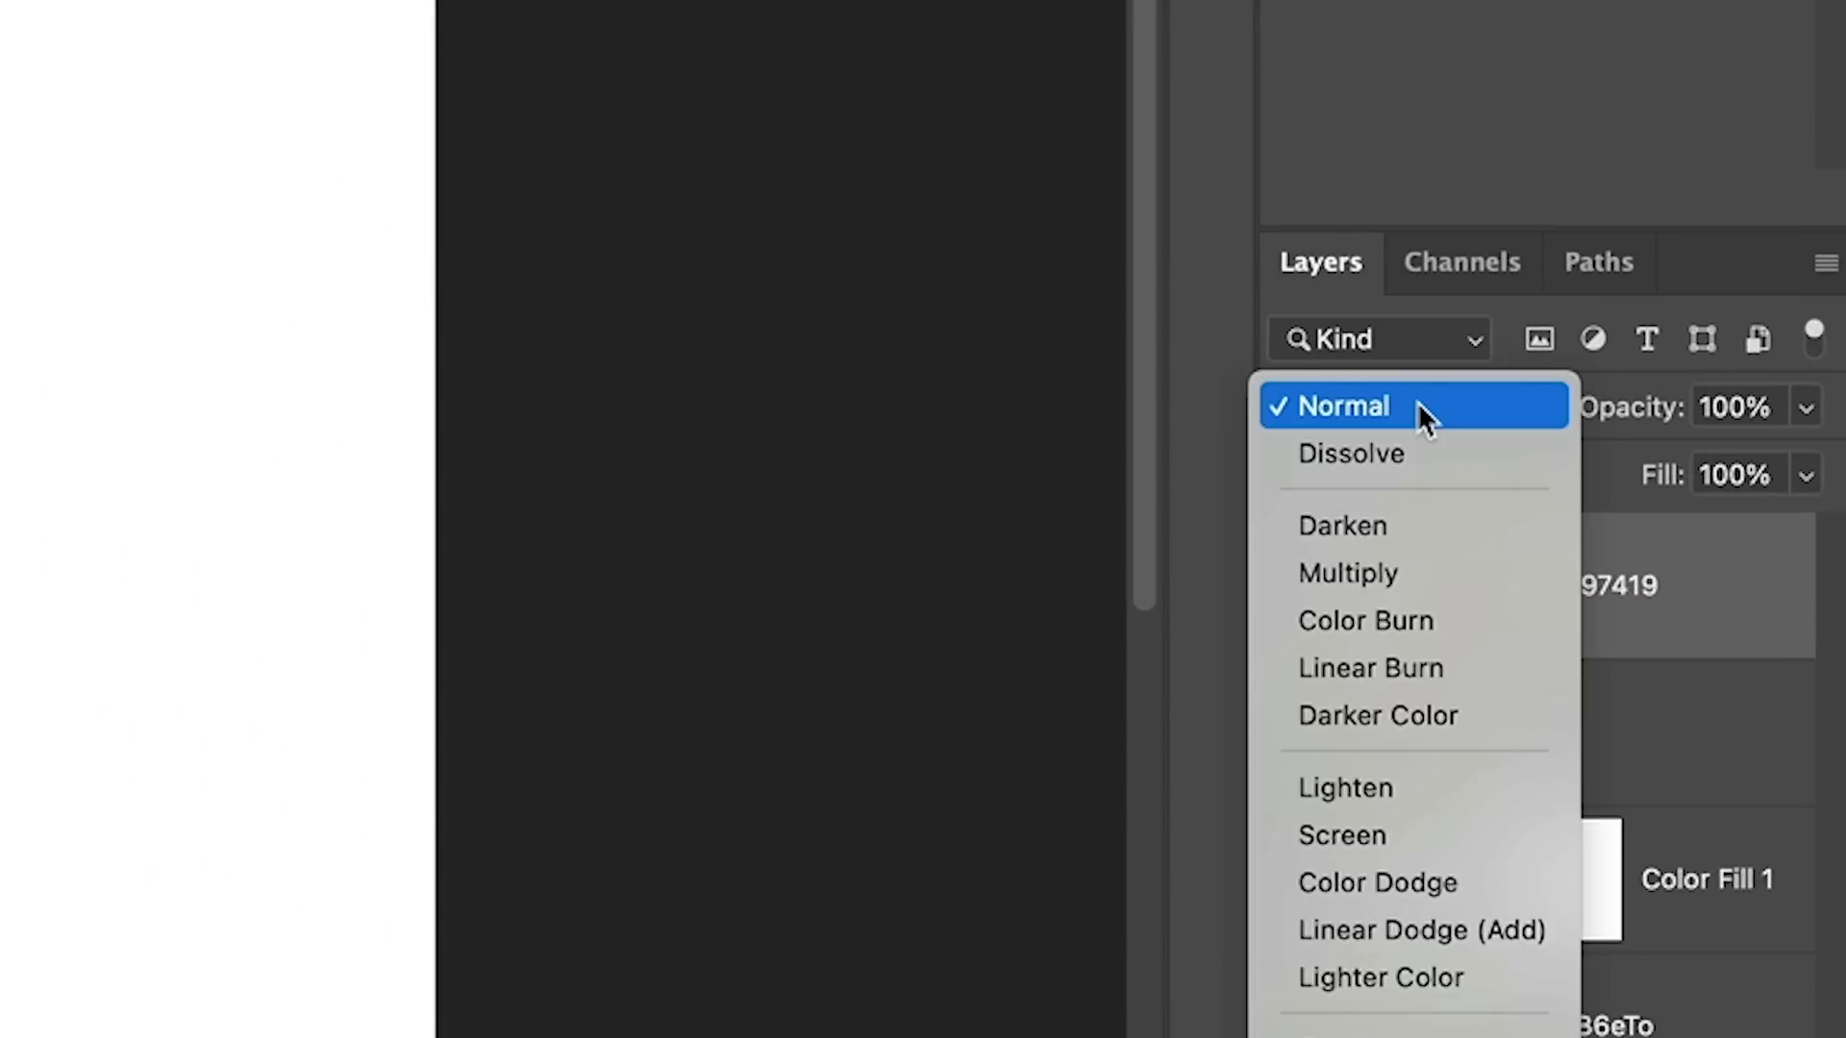
left_click(1377, 839)
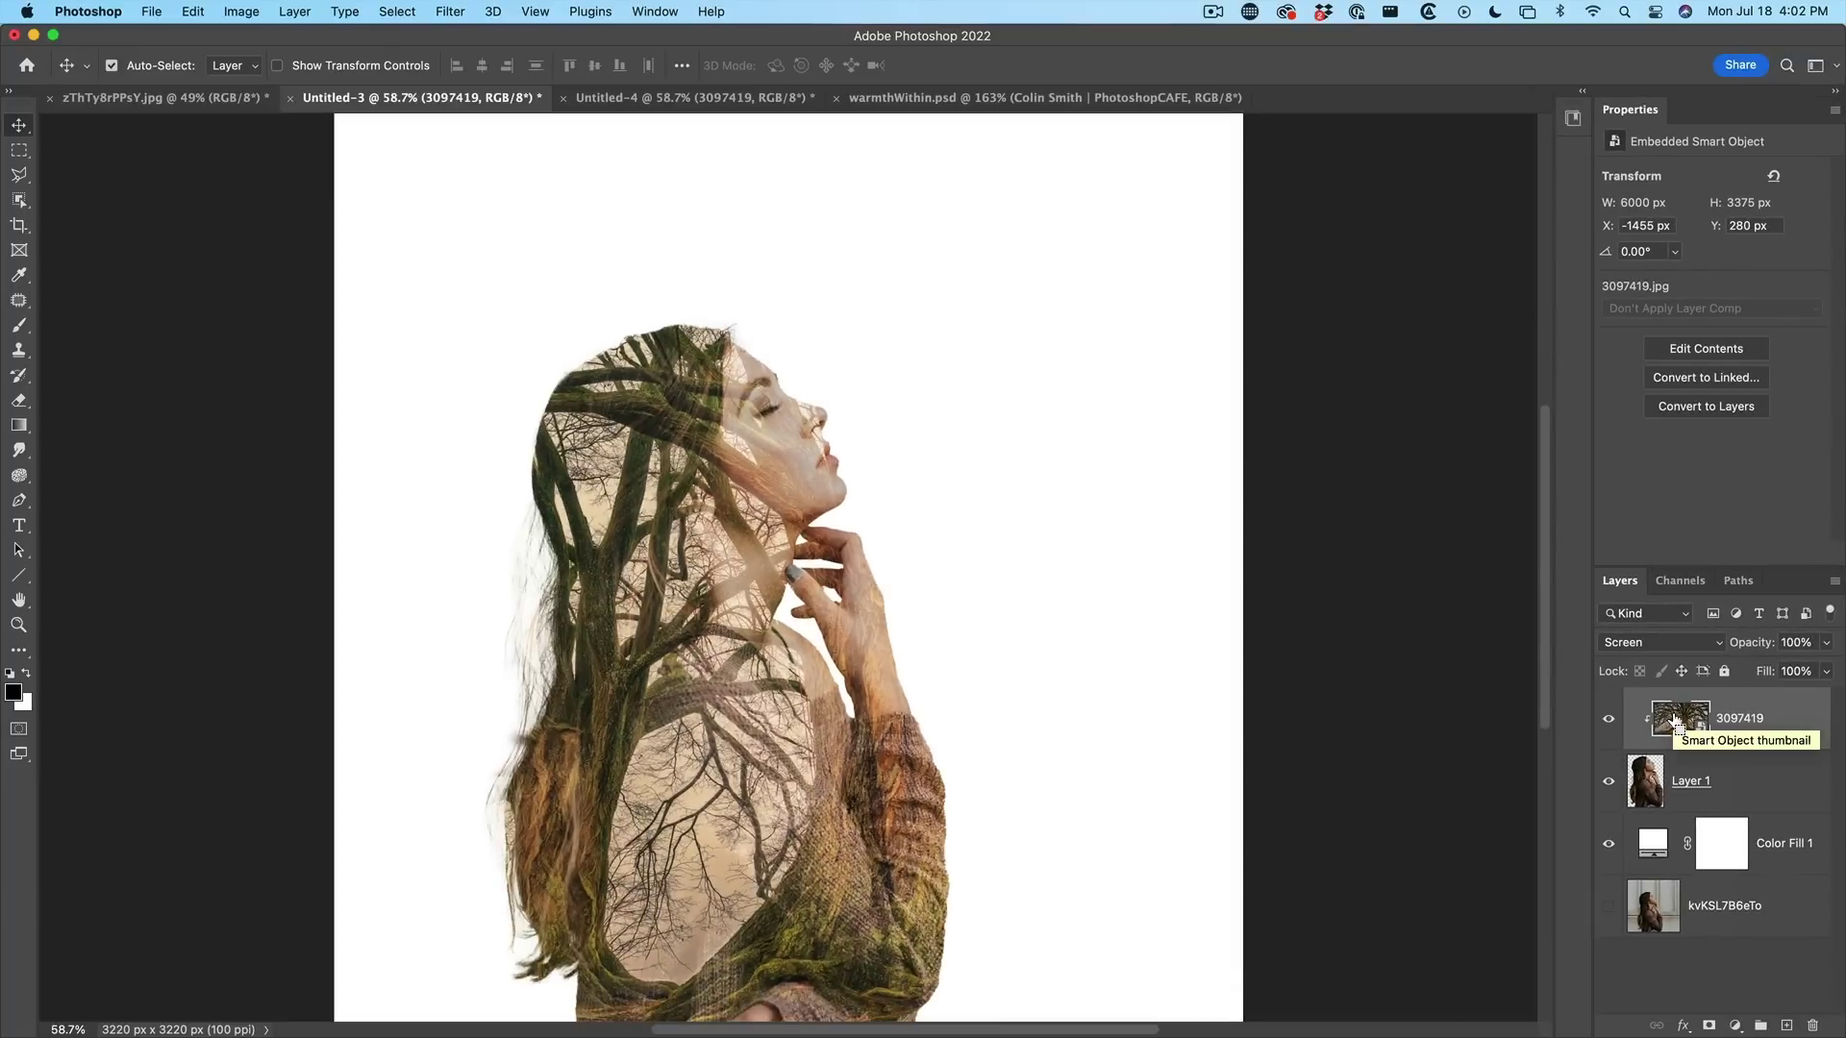
Step: Apply a Levels smart filter to the tree with the white input lowered to 159
key("super+l")
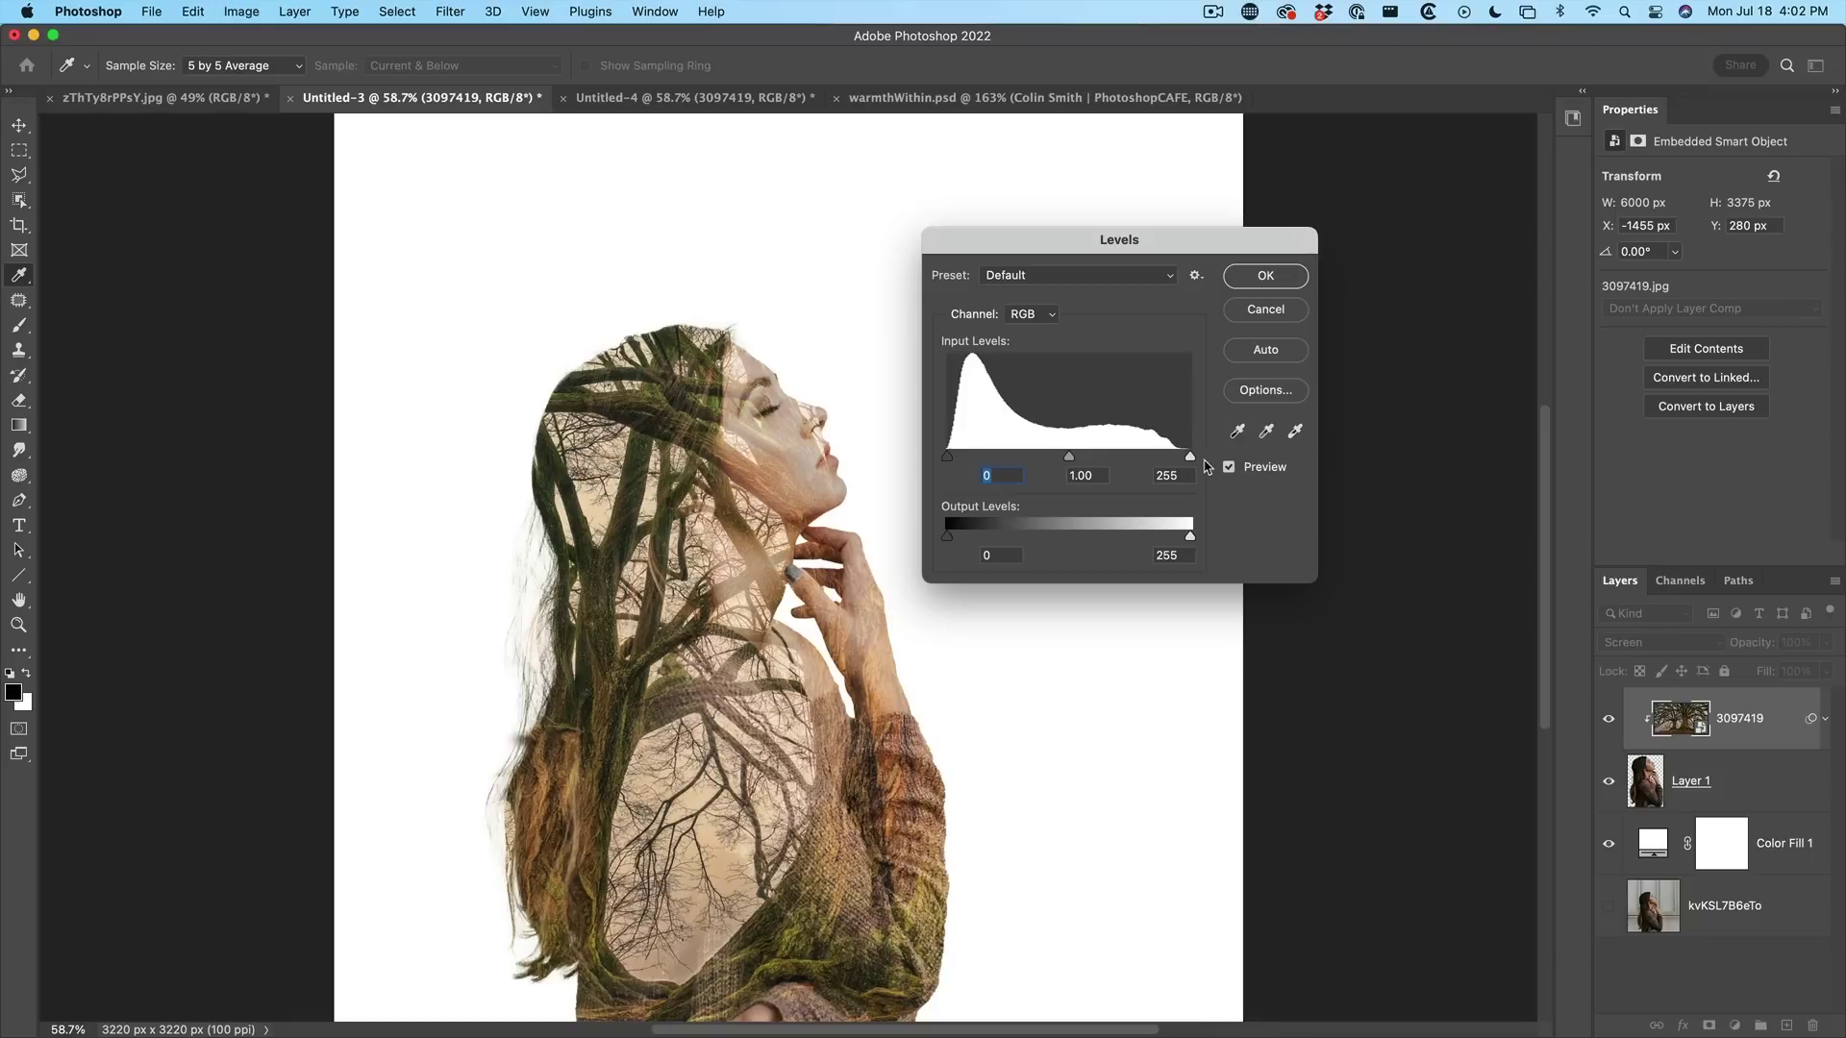
left_click_drag(1190, 458, 1028, 458)
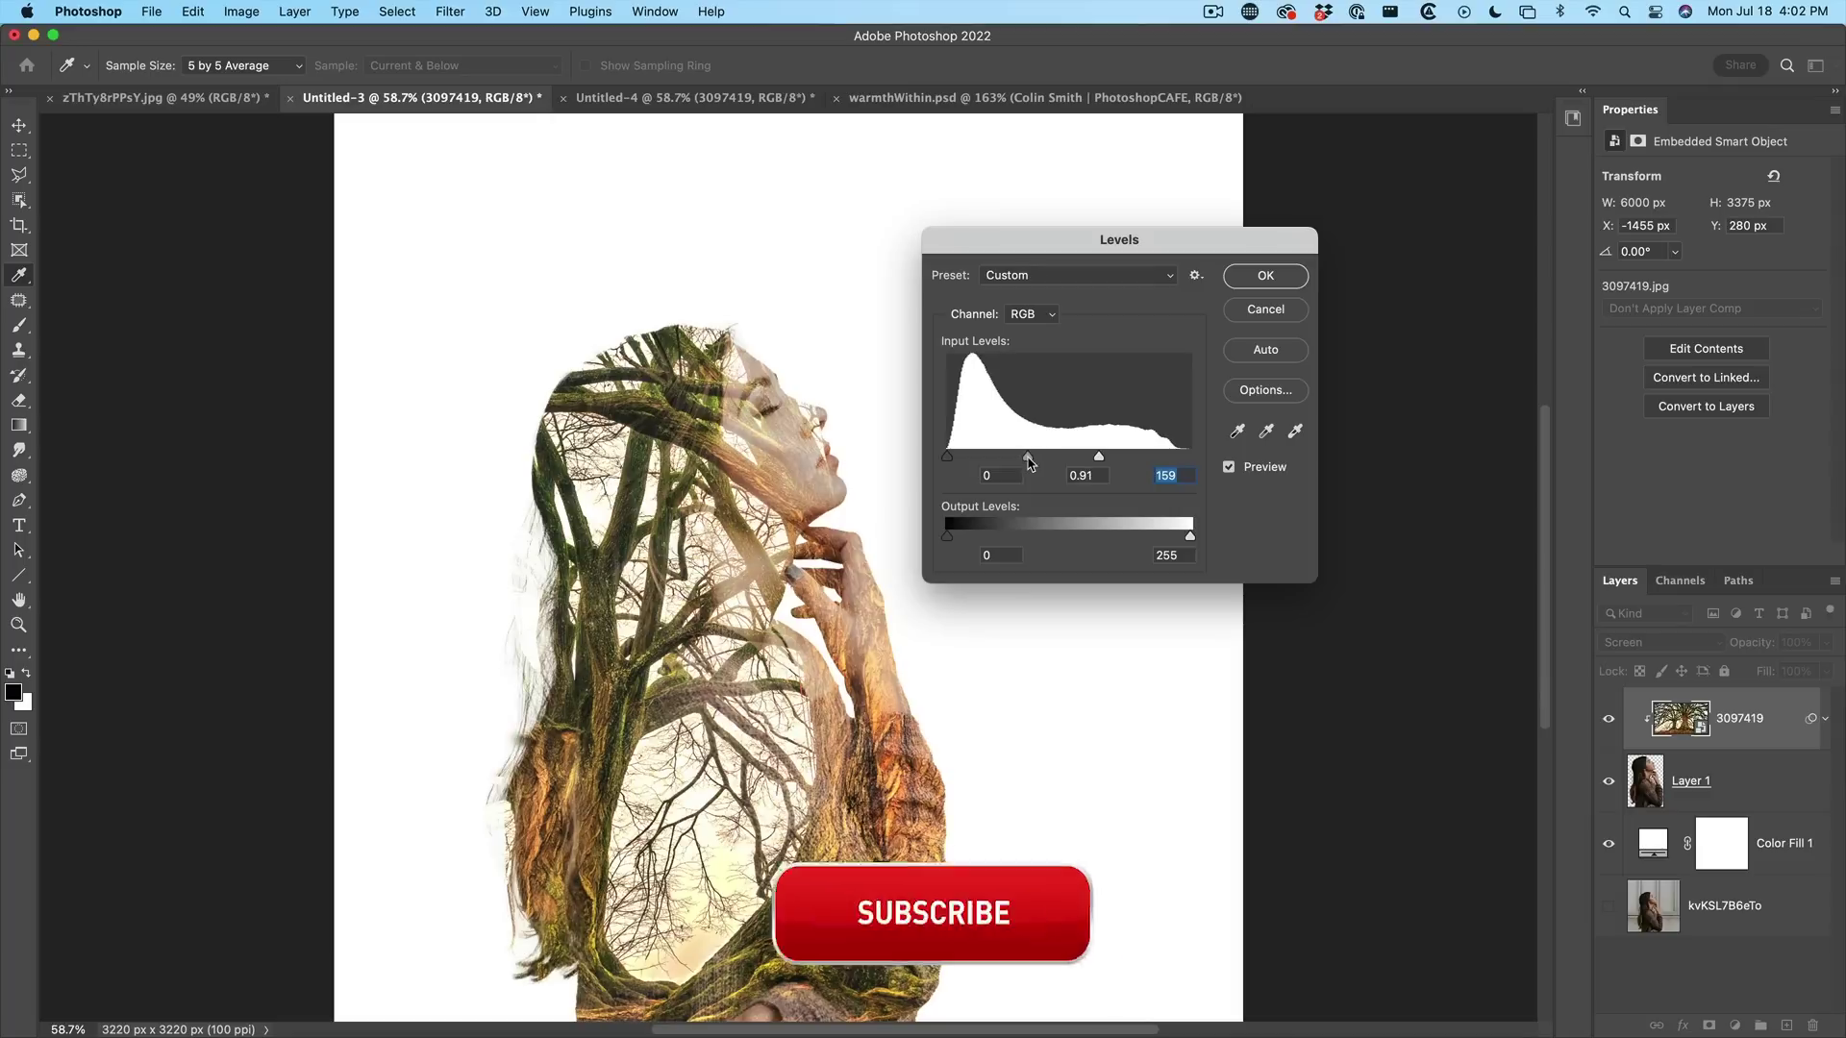
left_click(1265, 276)
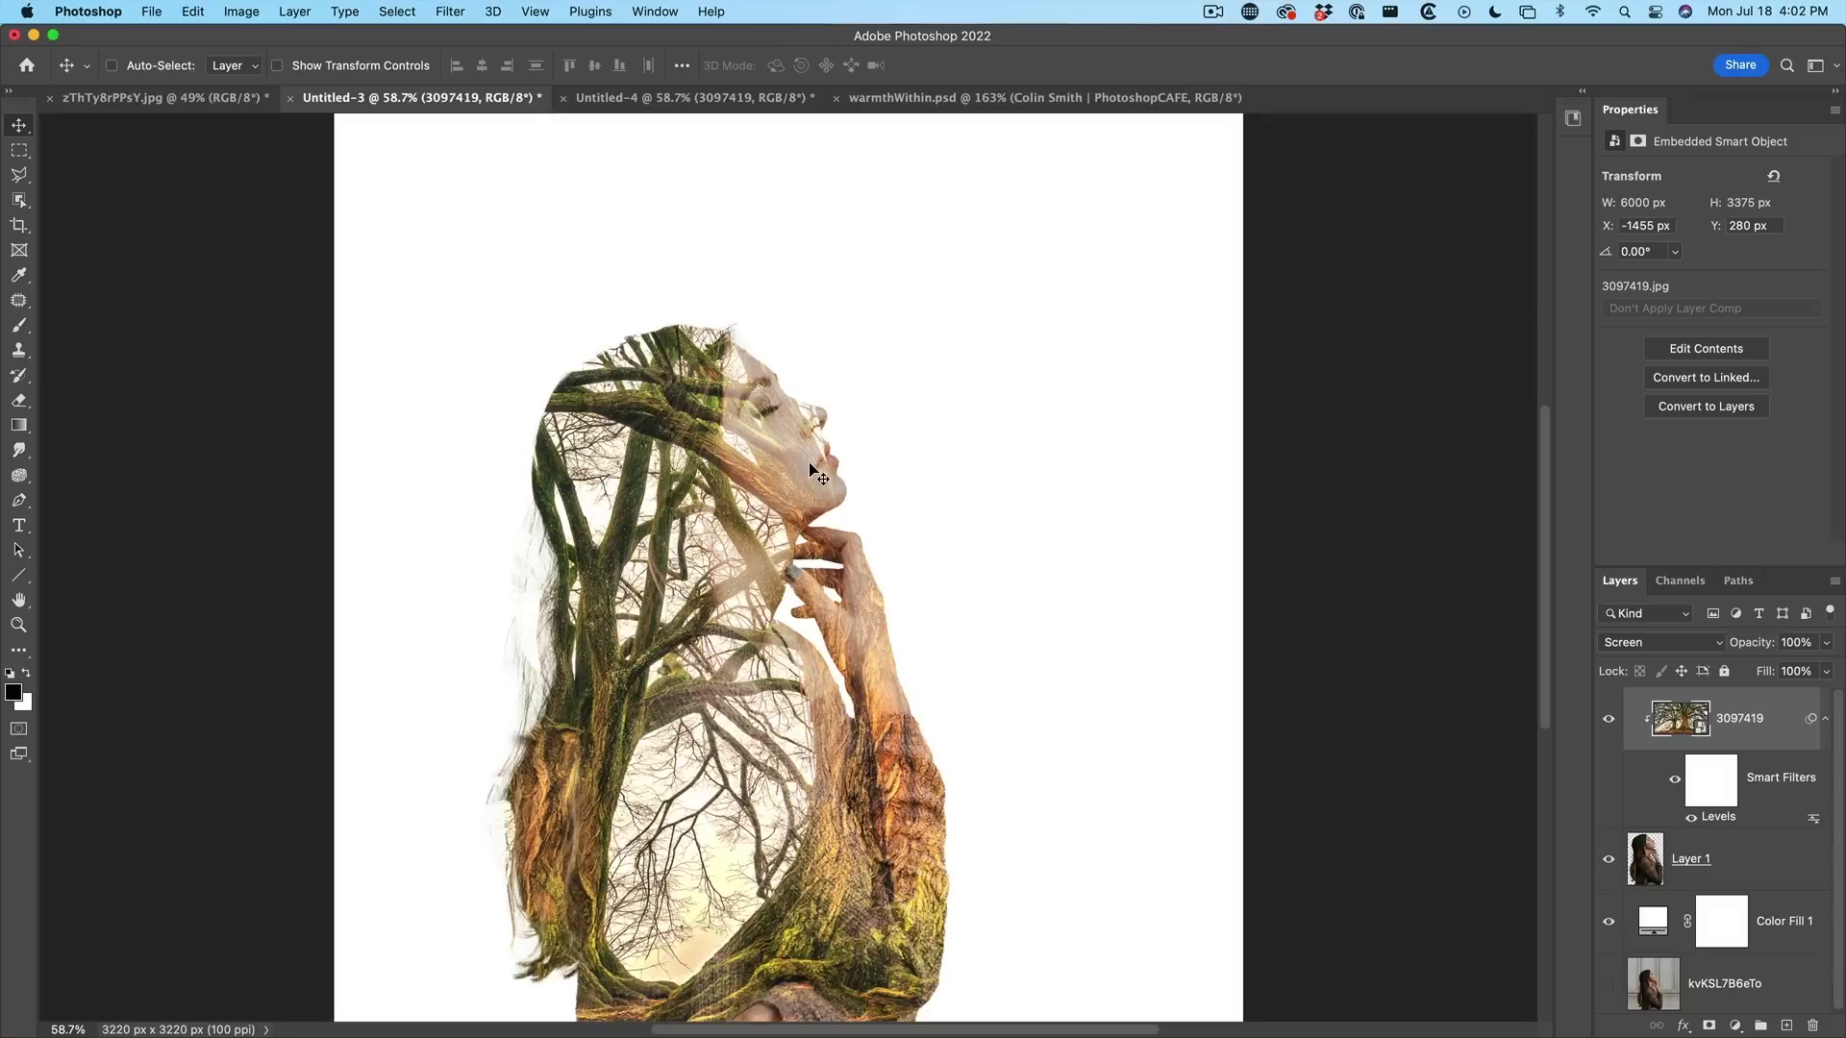
Step: On the foggy tree photo, apply Levels with input values 52, 0.59 and 203
left_click(194, 102)
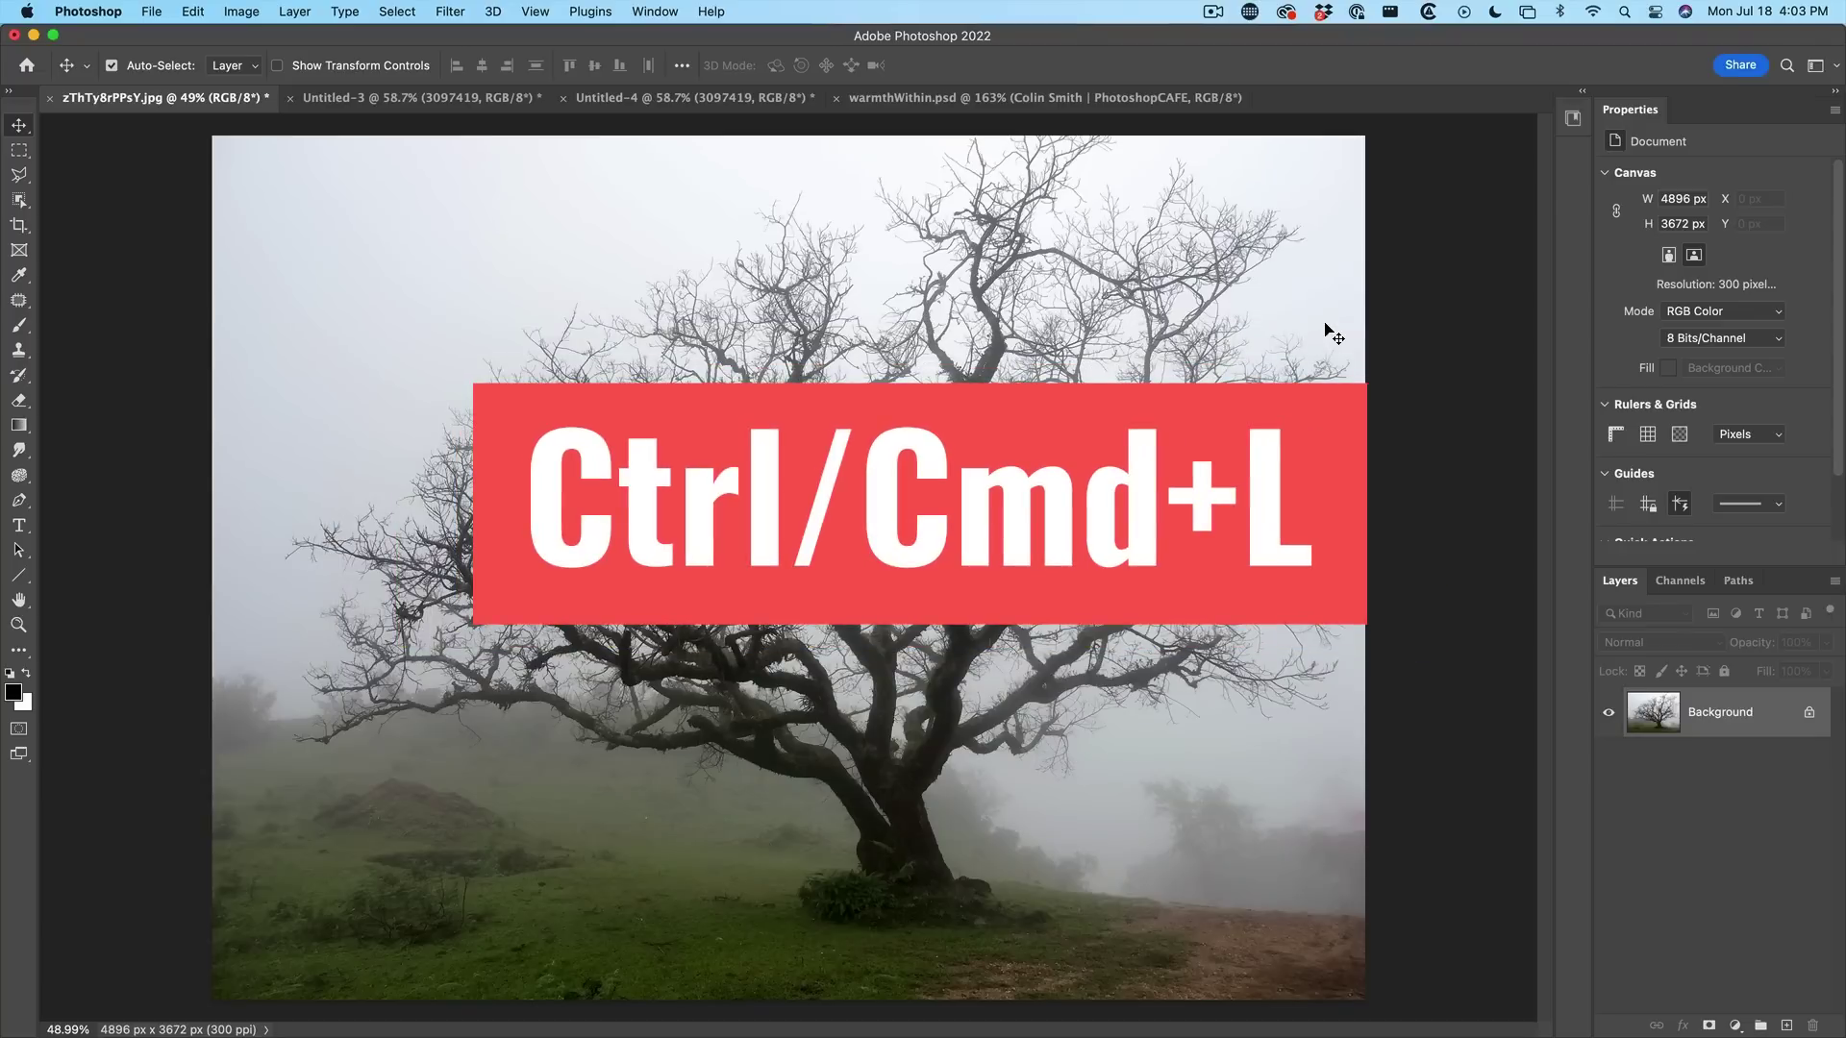
key("cmd+l")
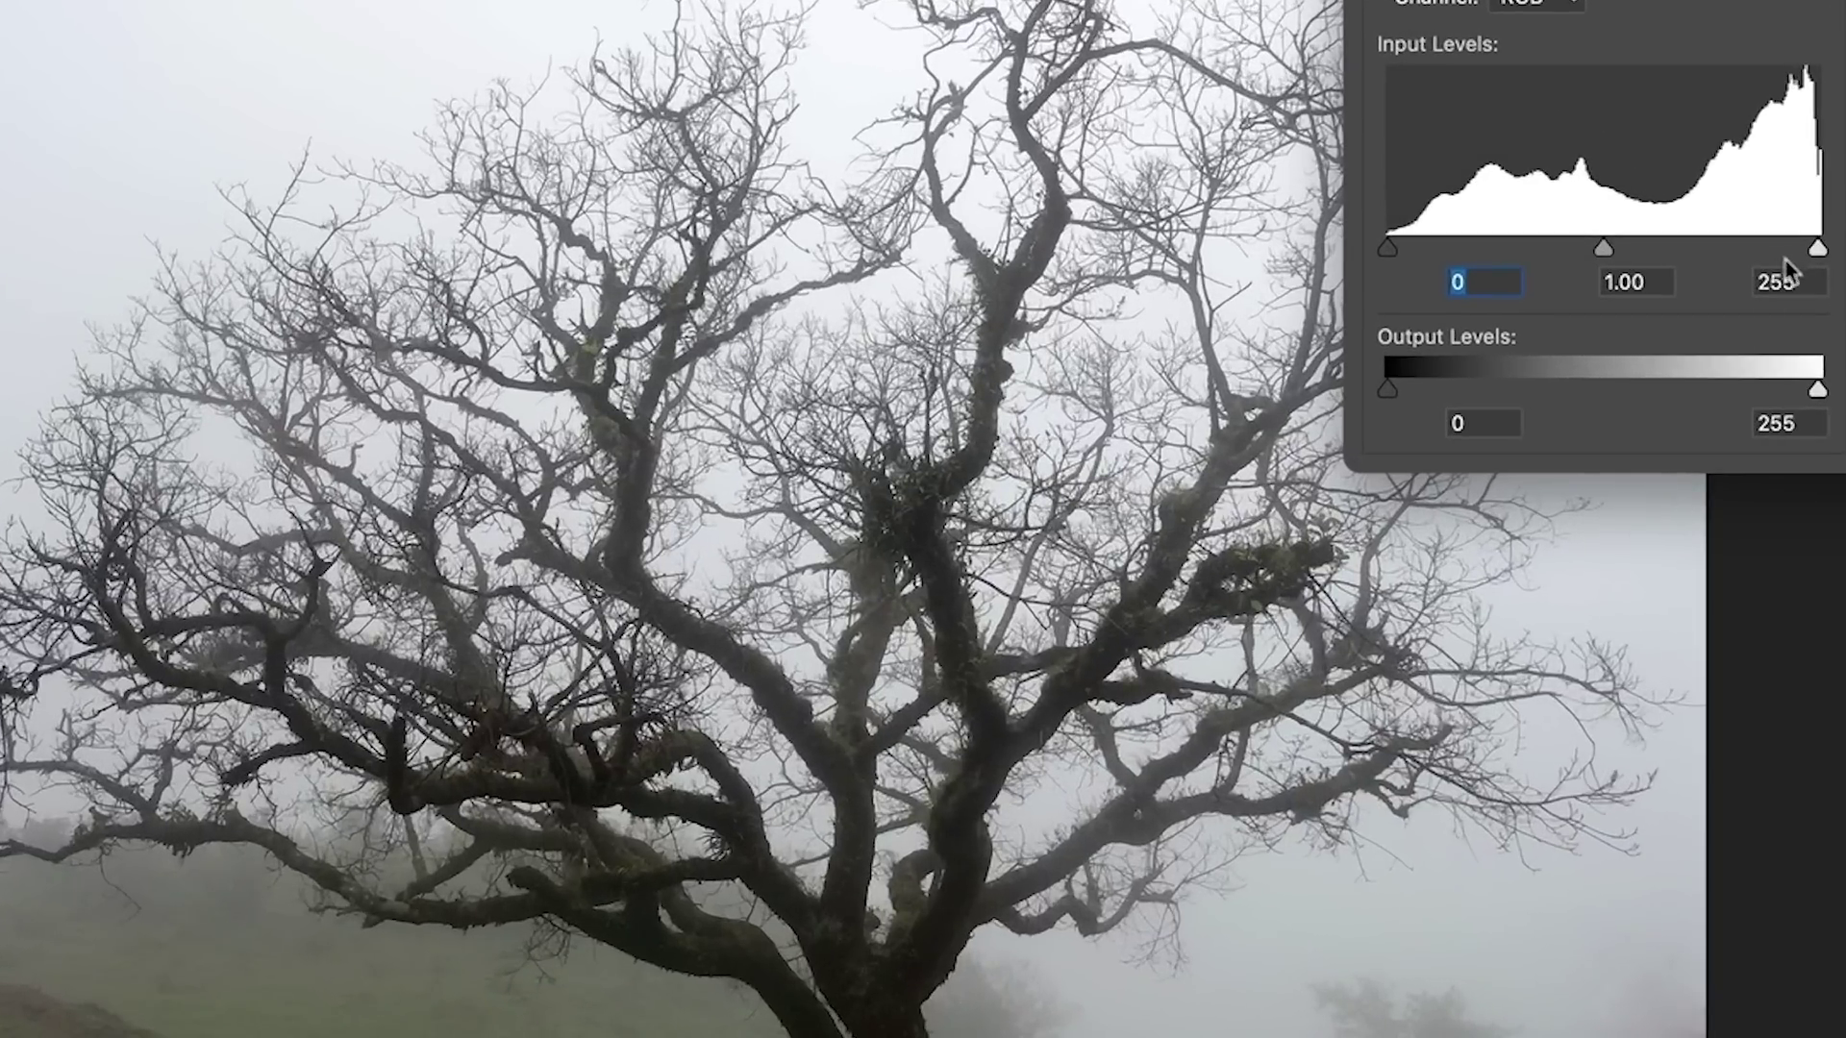
left_click_drag(1819, 249, 1746, 255)
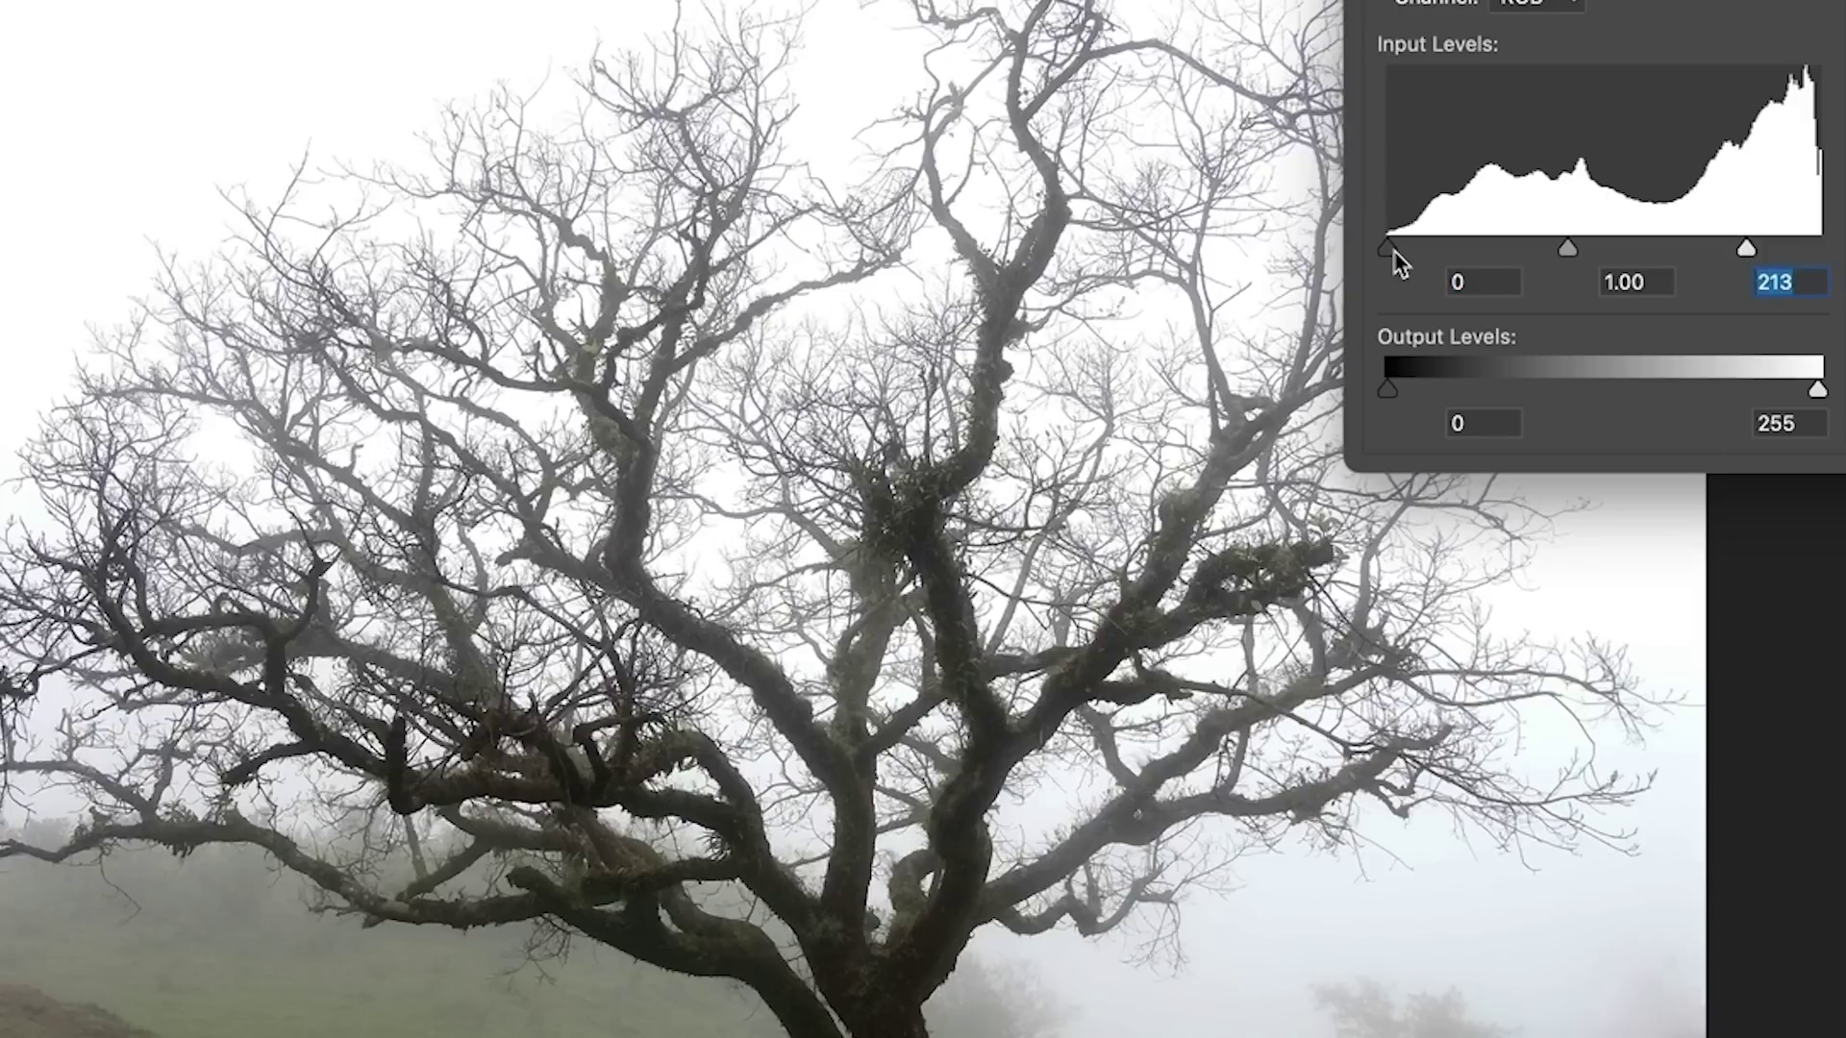
left_click_drag(1395, 255, 1480, 255)
left_click(1475, 248)
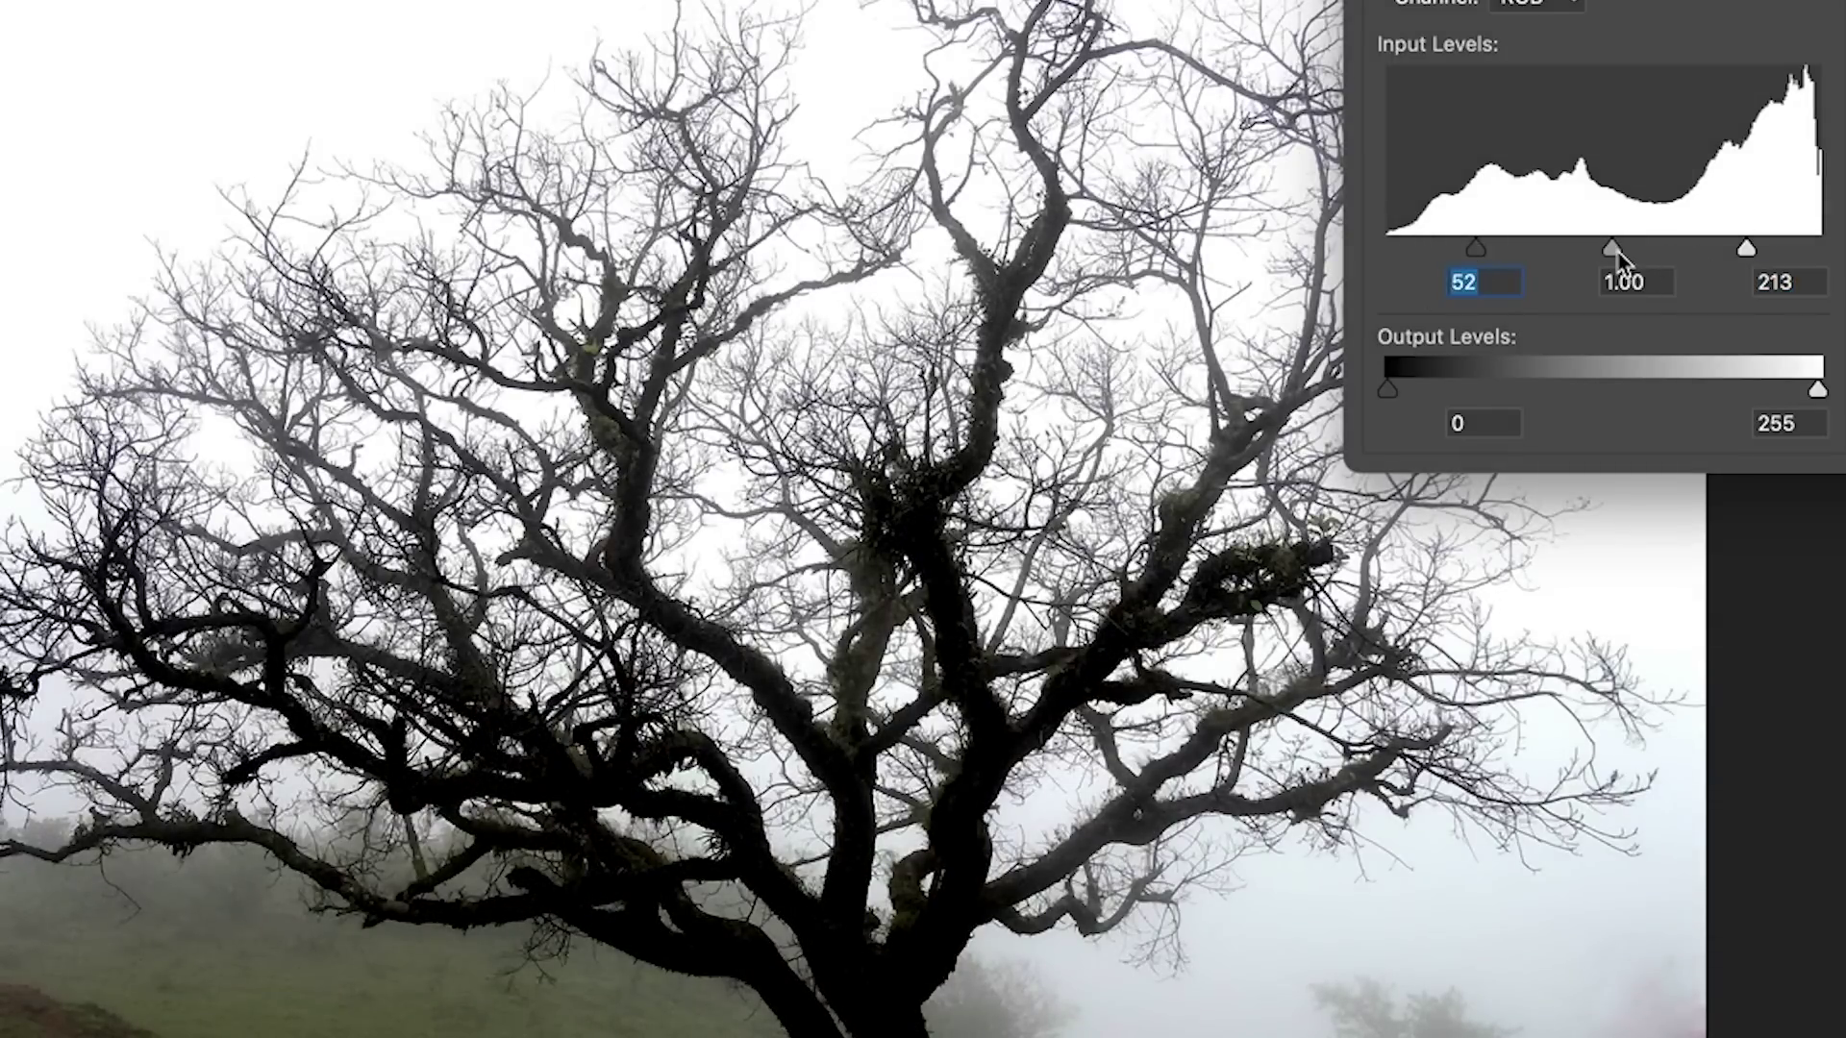
left_click_drag(1612, 250, 1654, 252)
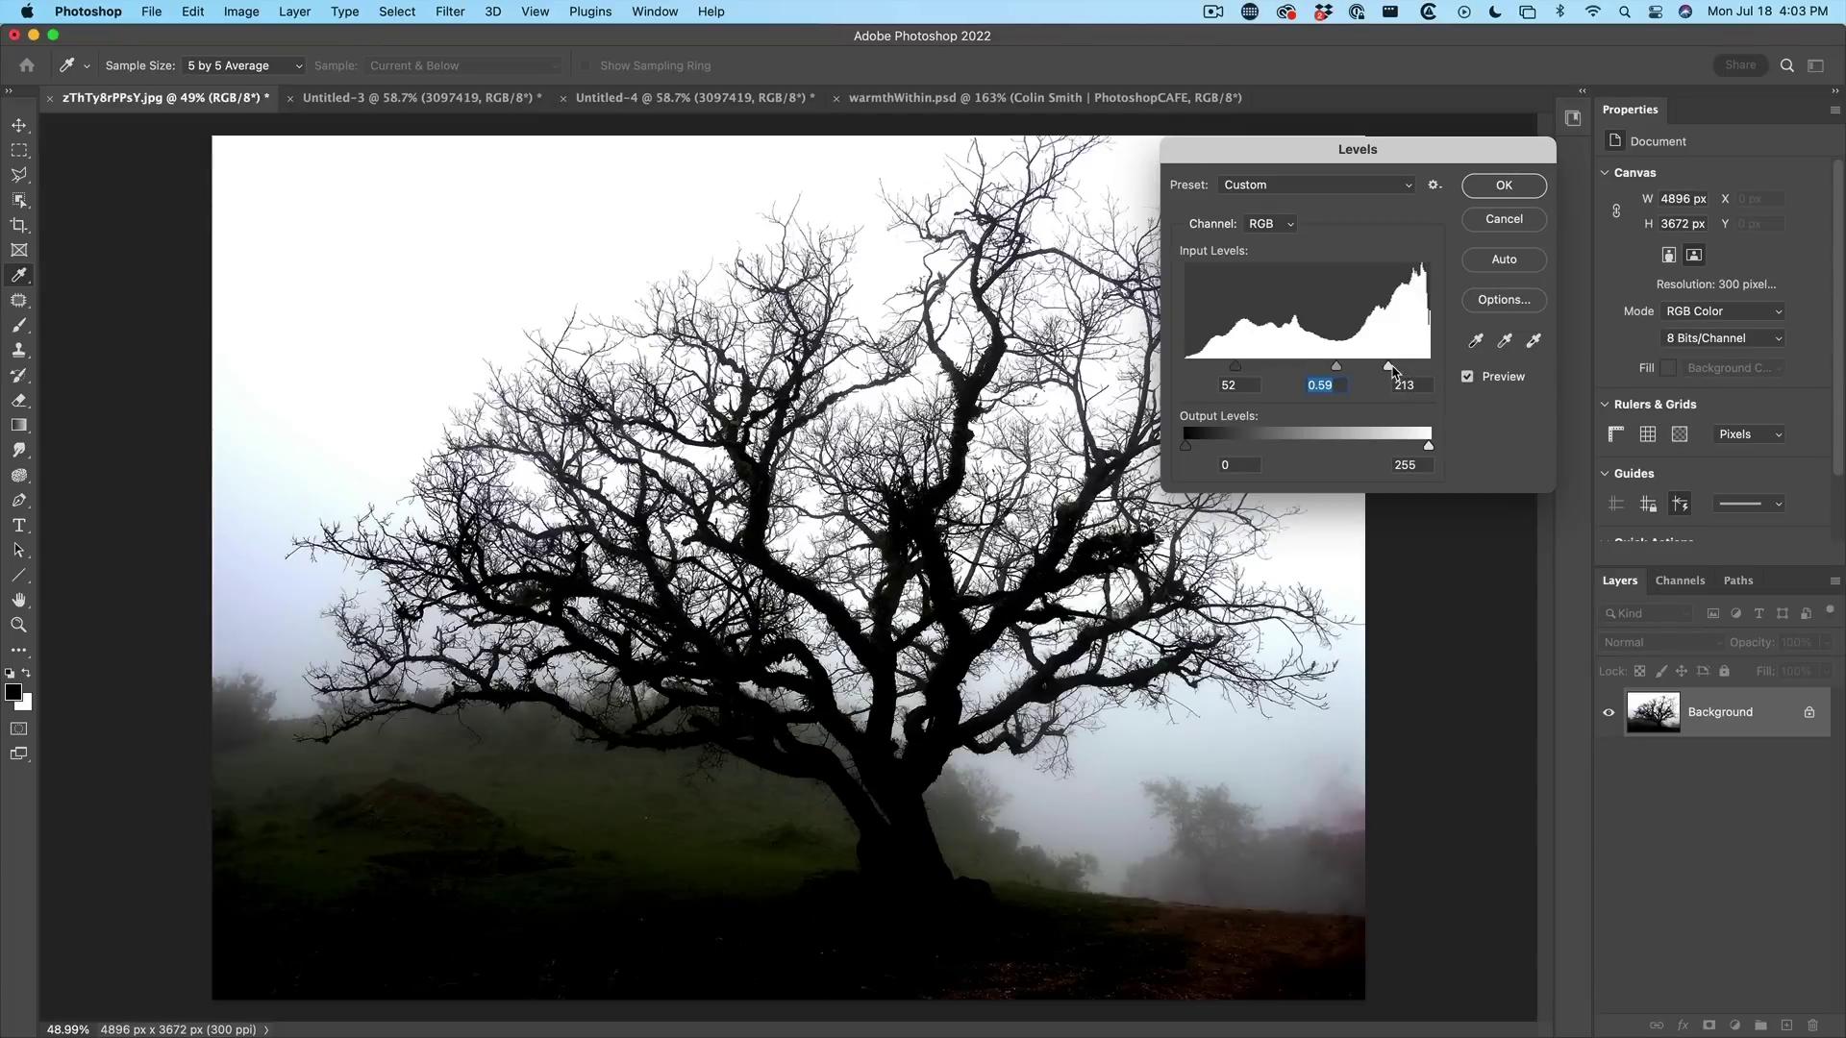
left_click_drag(1391, 371, 1381, 374)
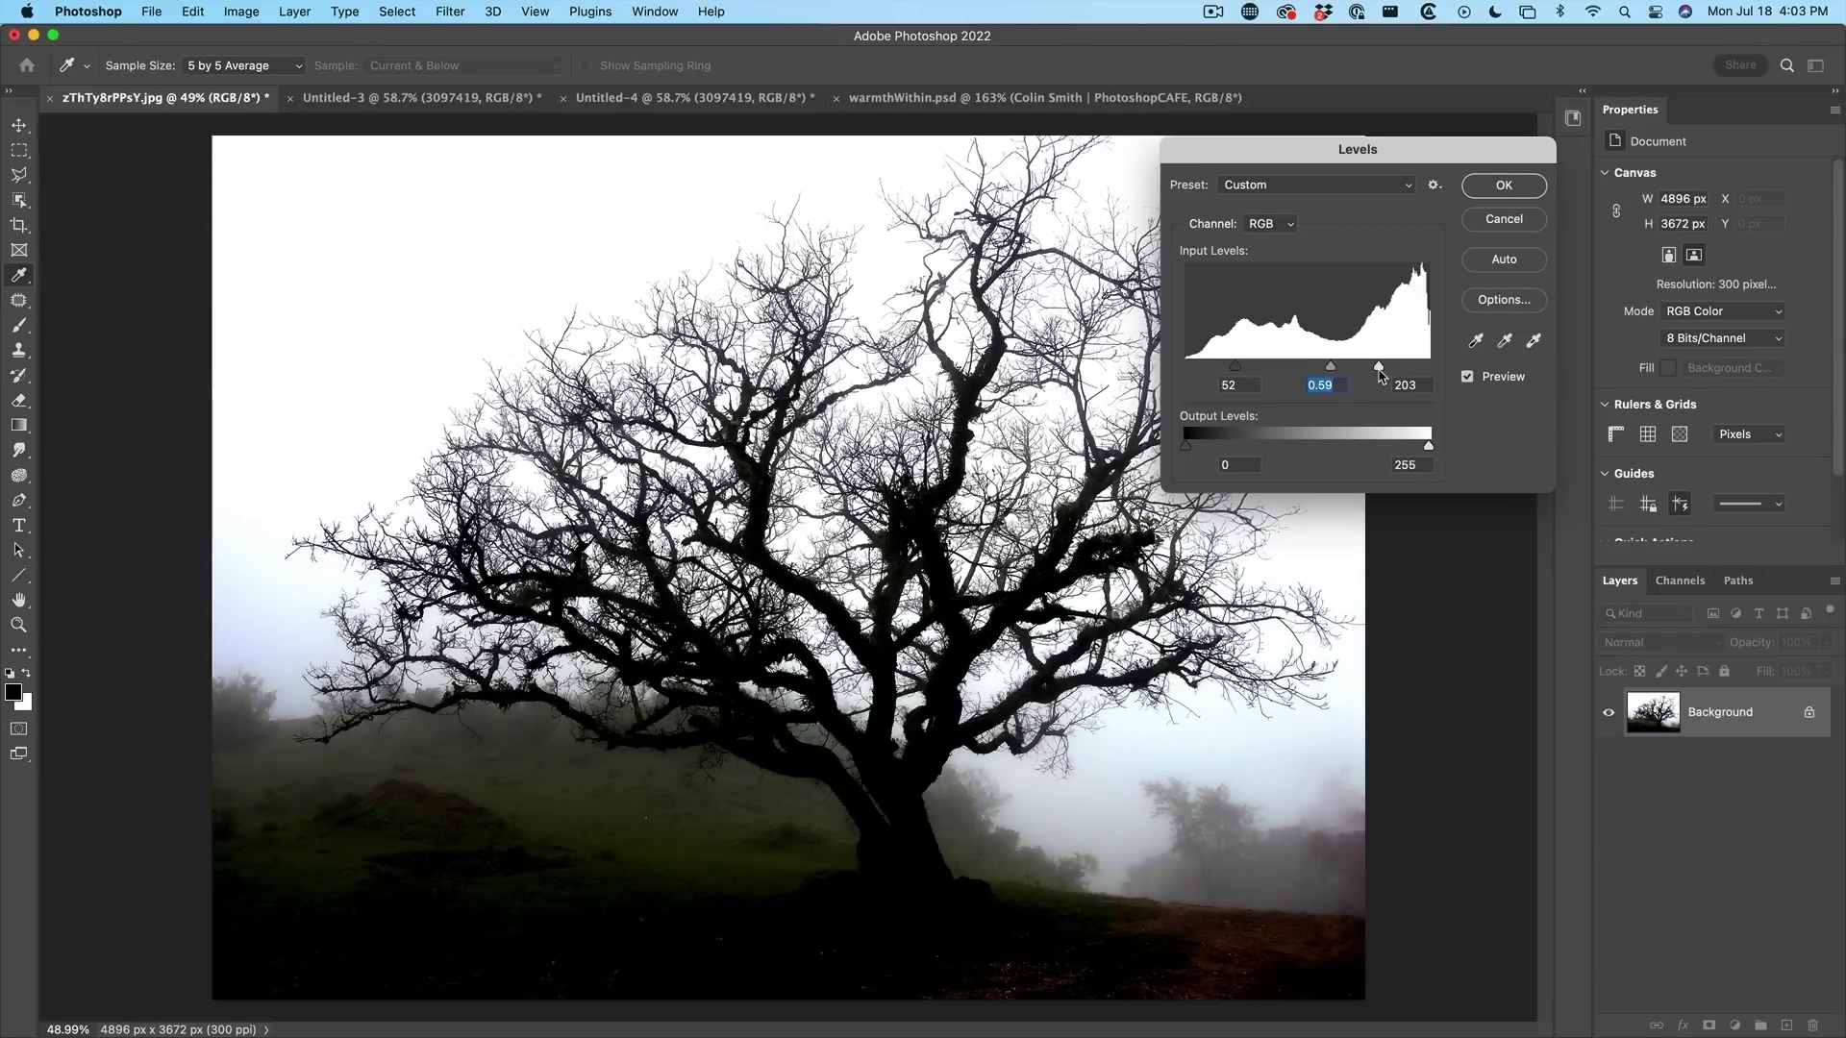
left_click(1381, 374)
left_click(1515, 190)
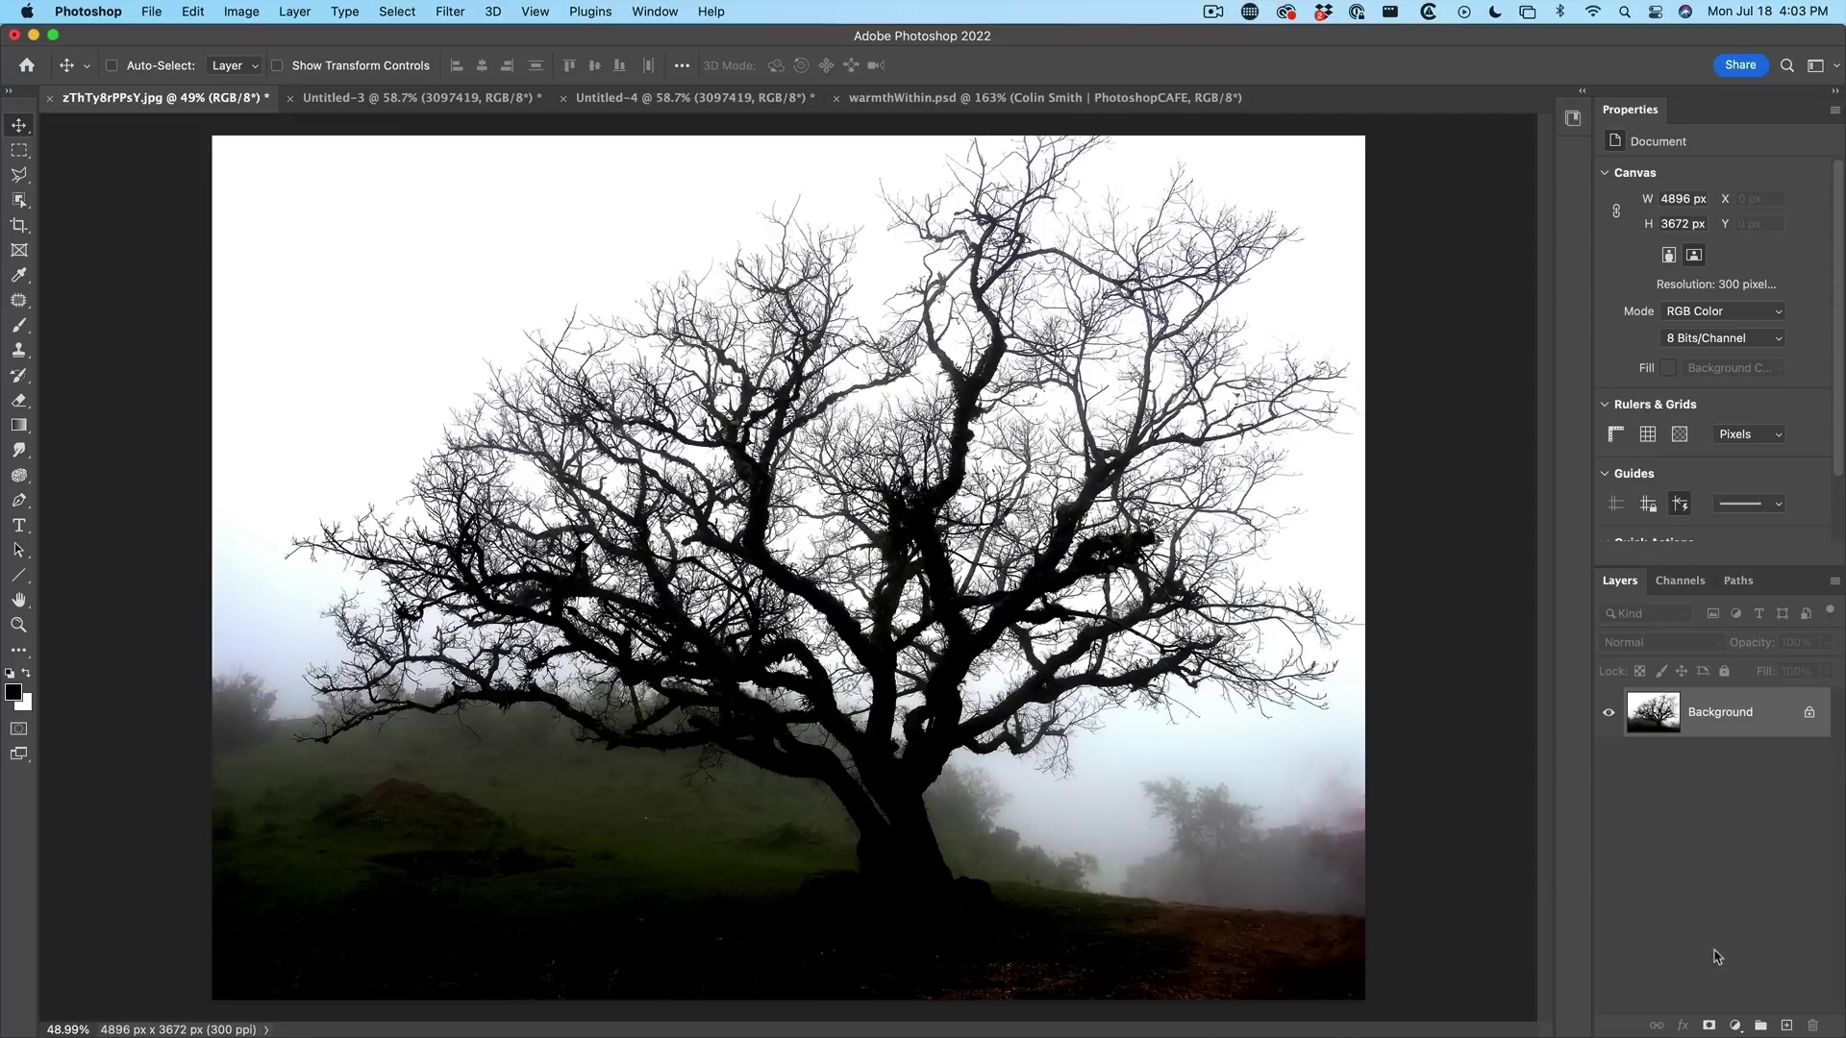
Step: Add a new empty layer and set the foreground colour to white
left_click(1785, 1026)
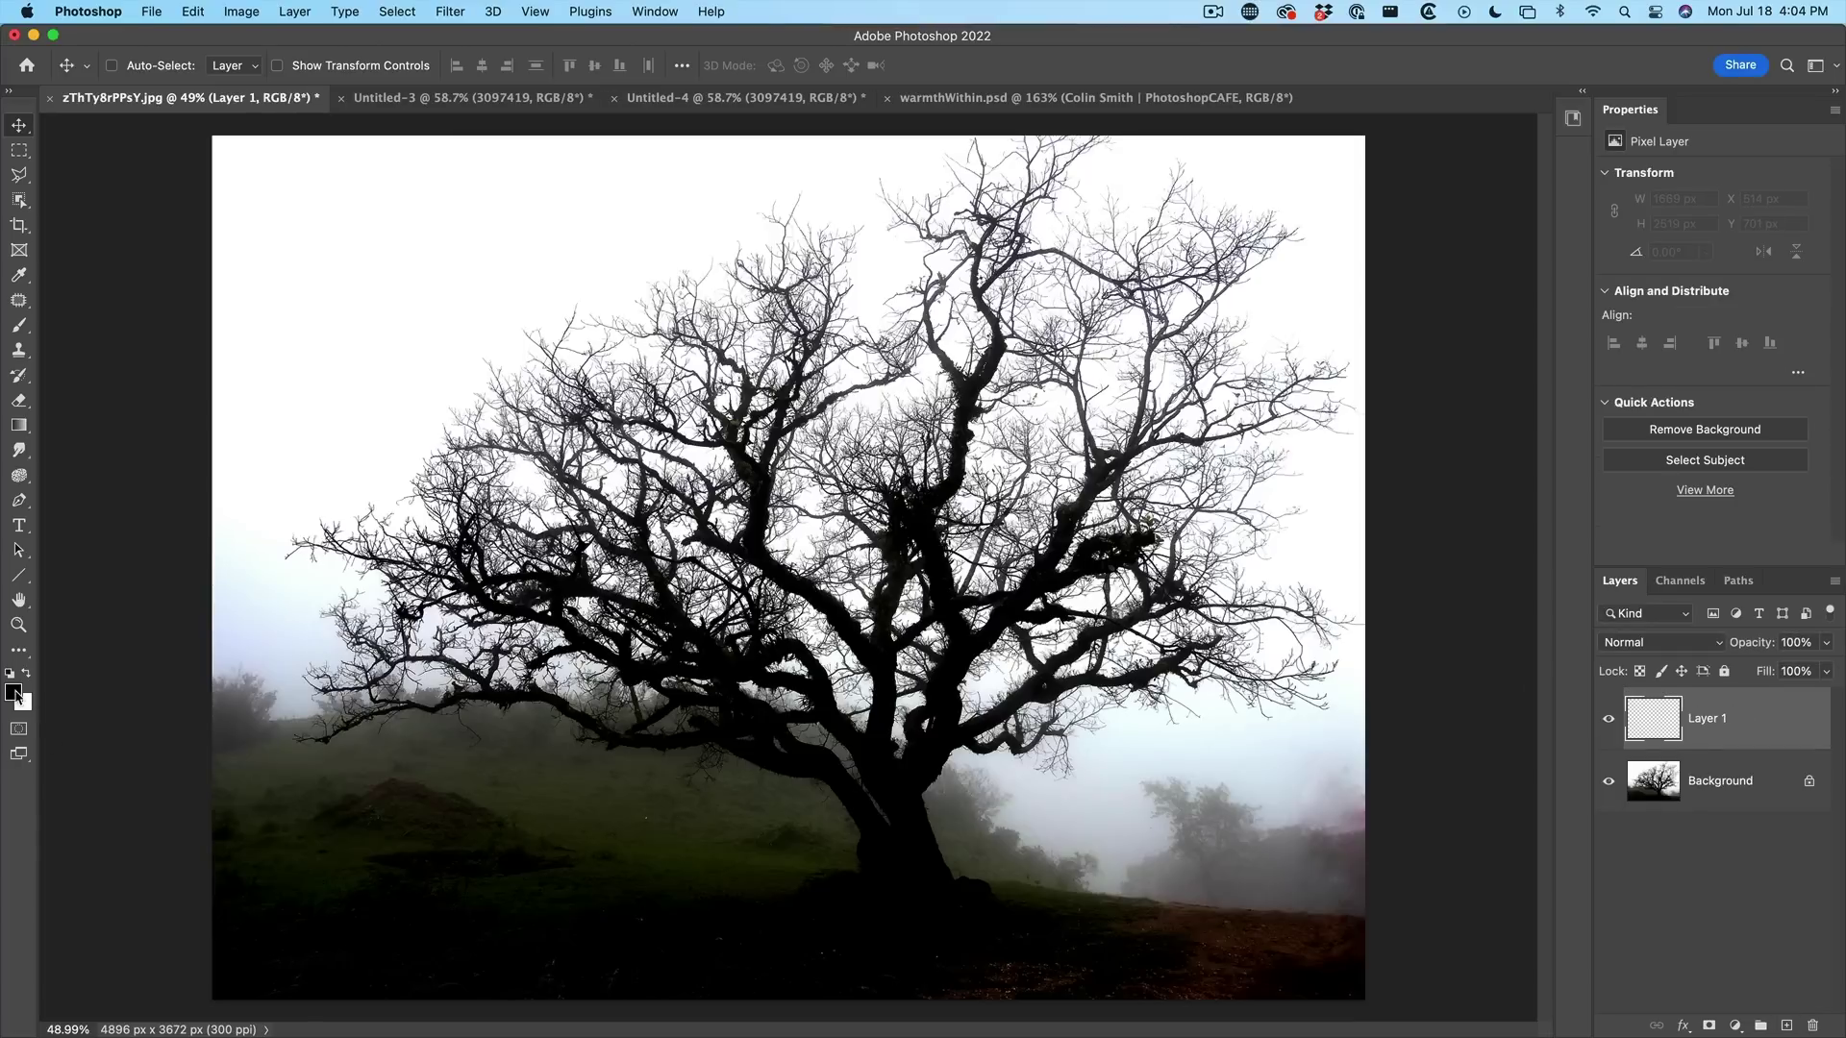
left_click(14, 692)
left_click(768, 183)
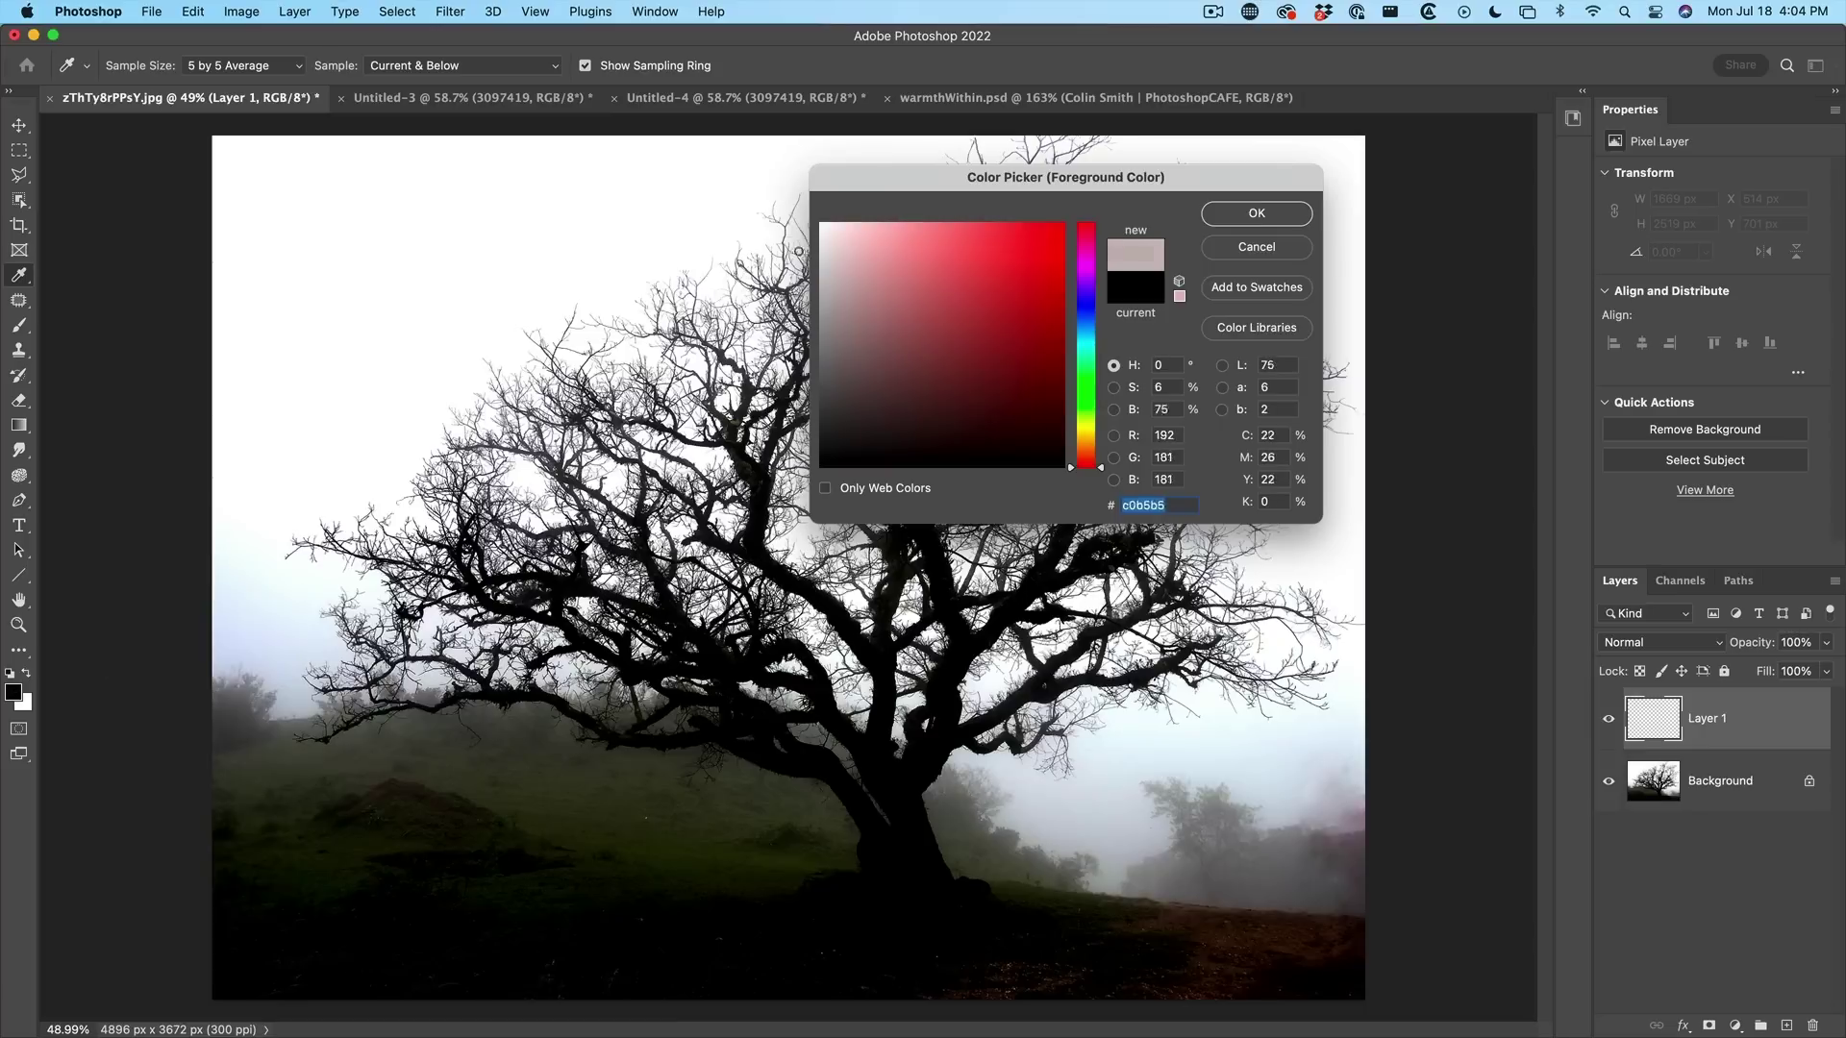
left_click(1253, 216)
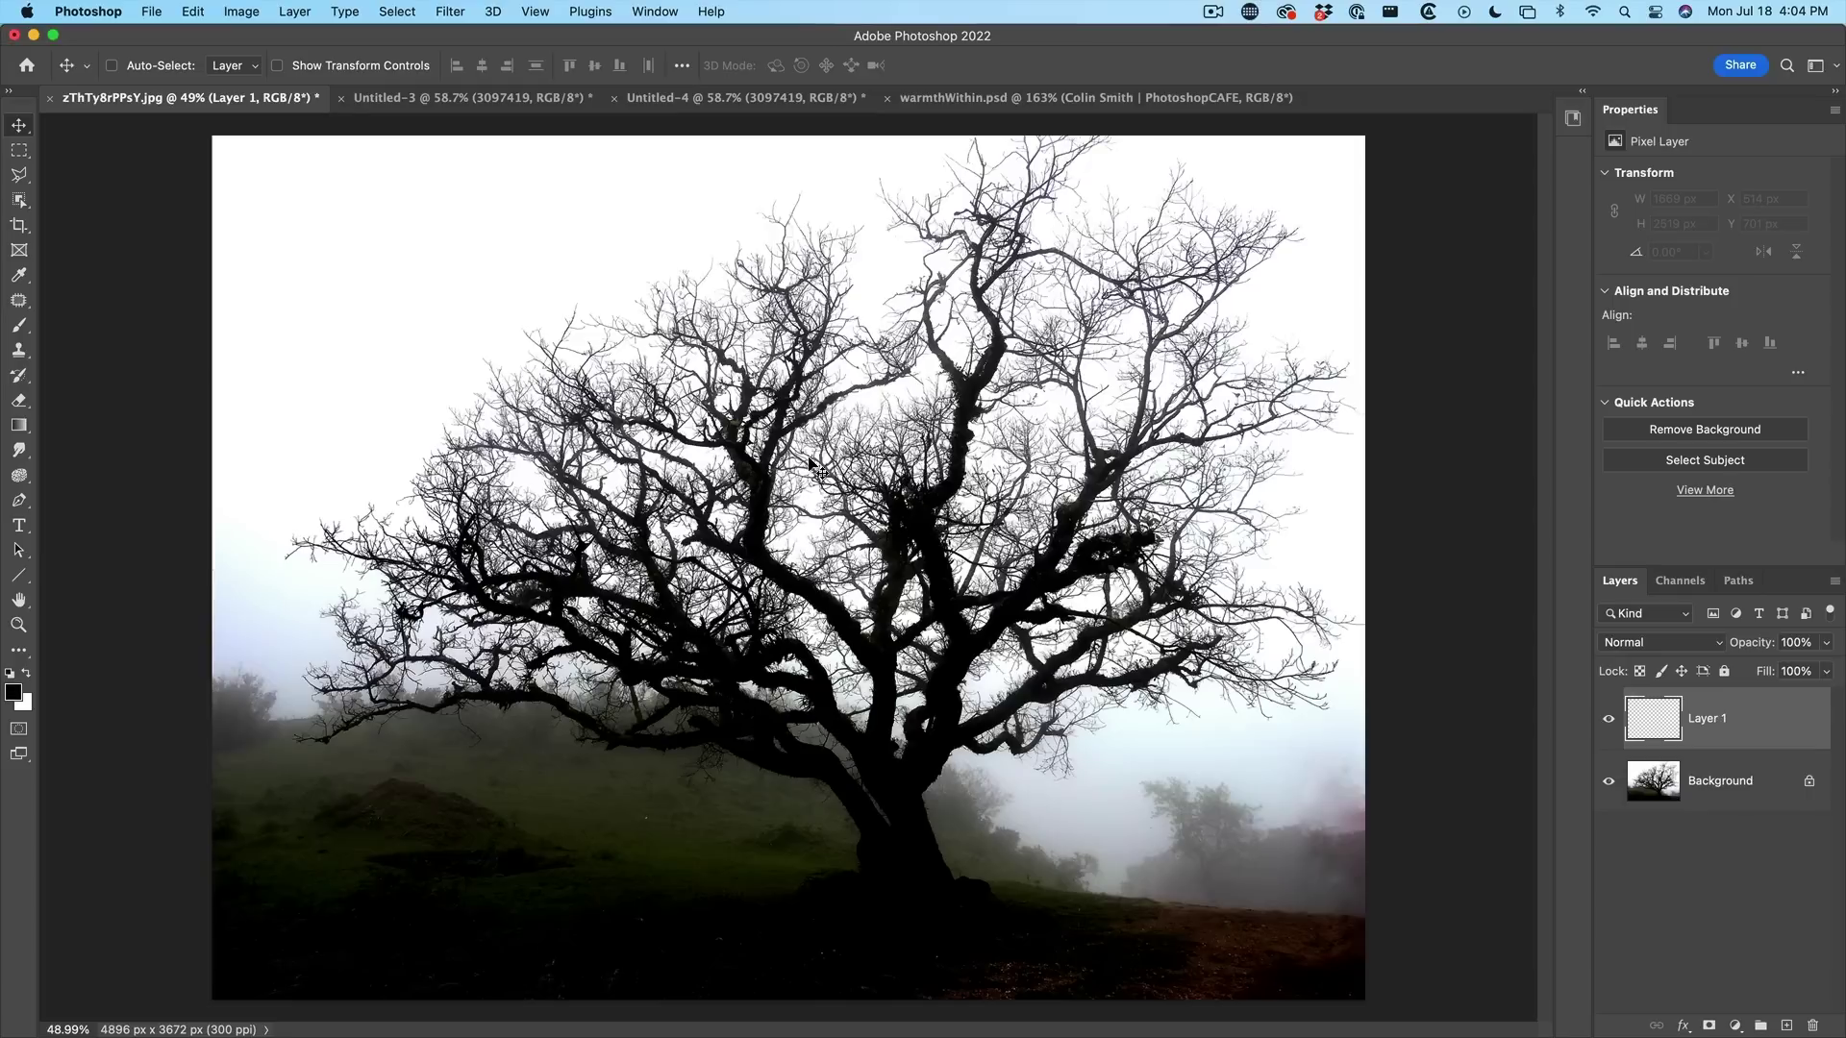
key("x")
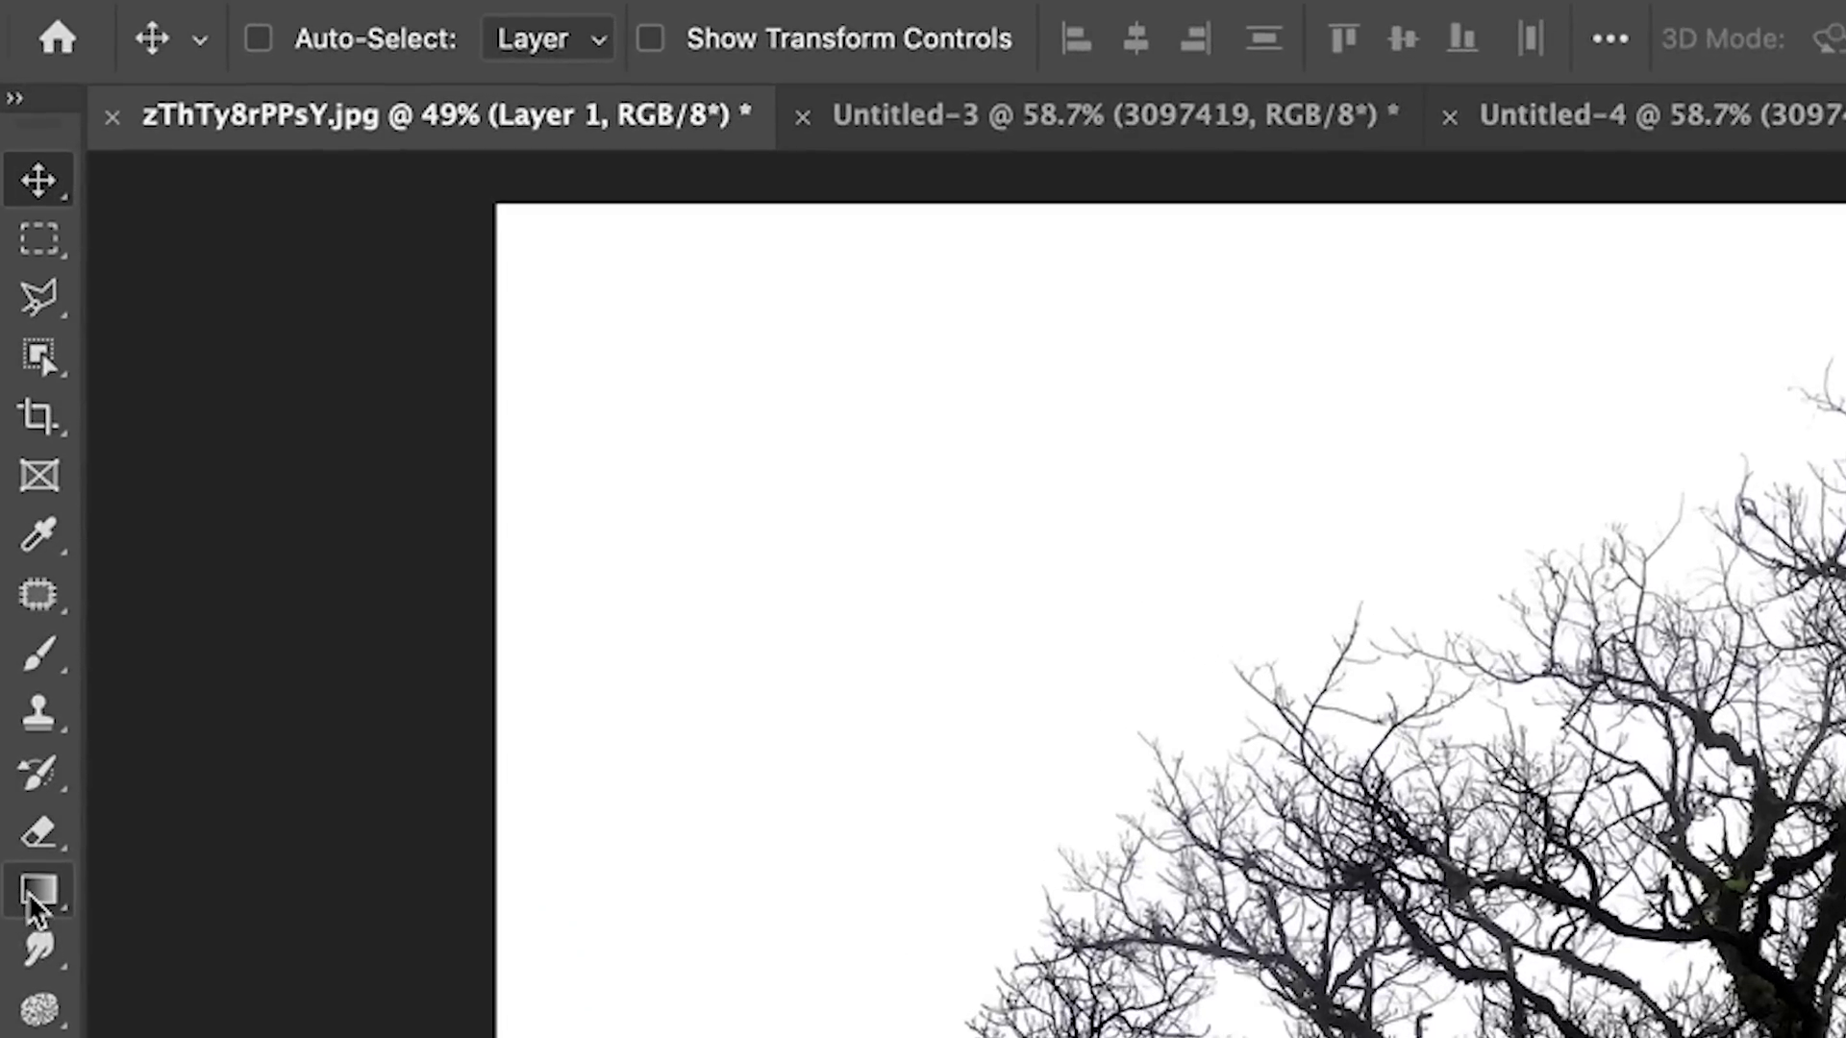
Step: Draw a white foreground-to-transparent gradient upward from the bottom, fading out the trunk and ground
left_click(19, 426)
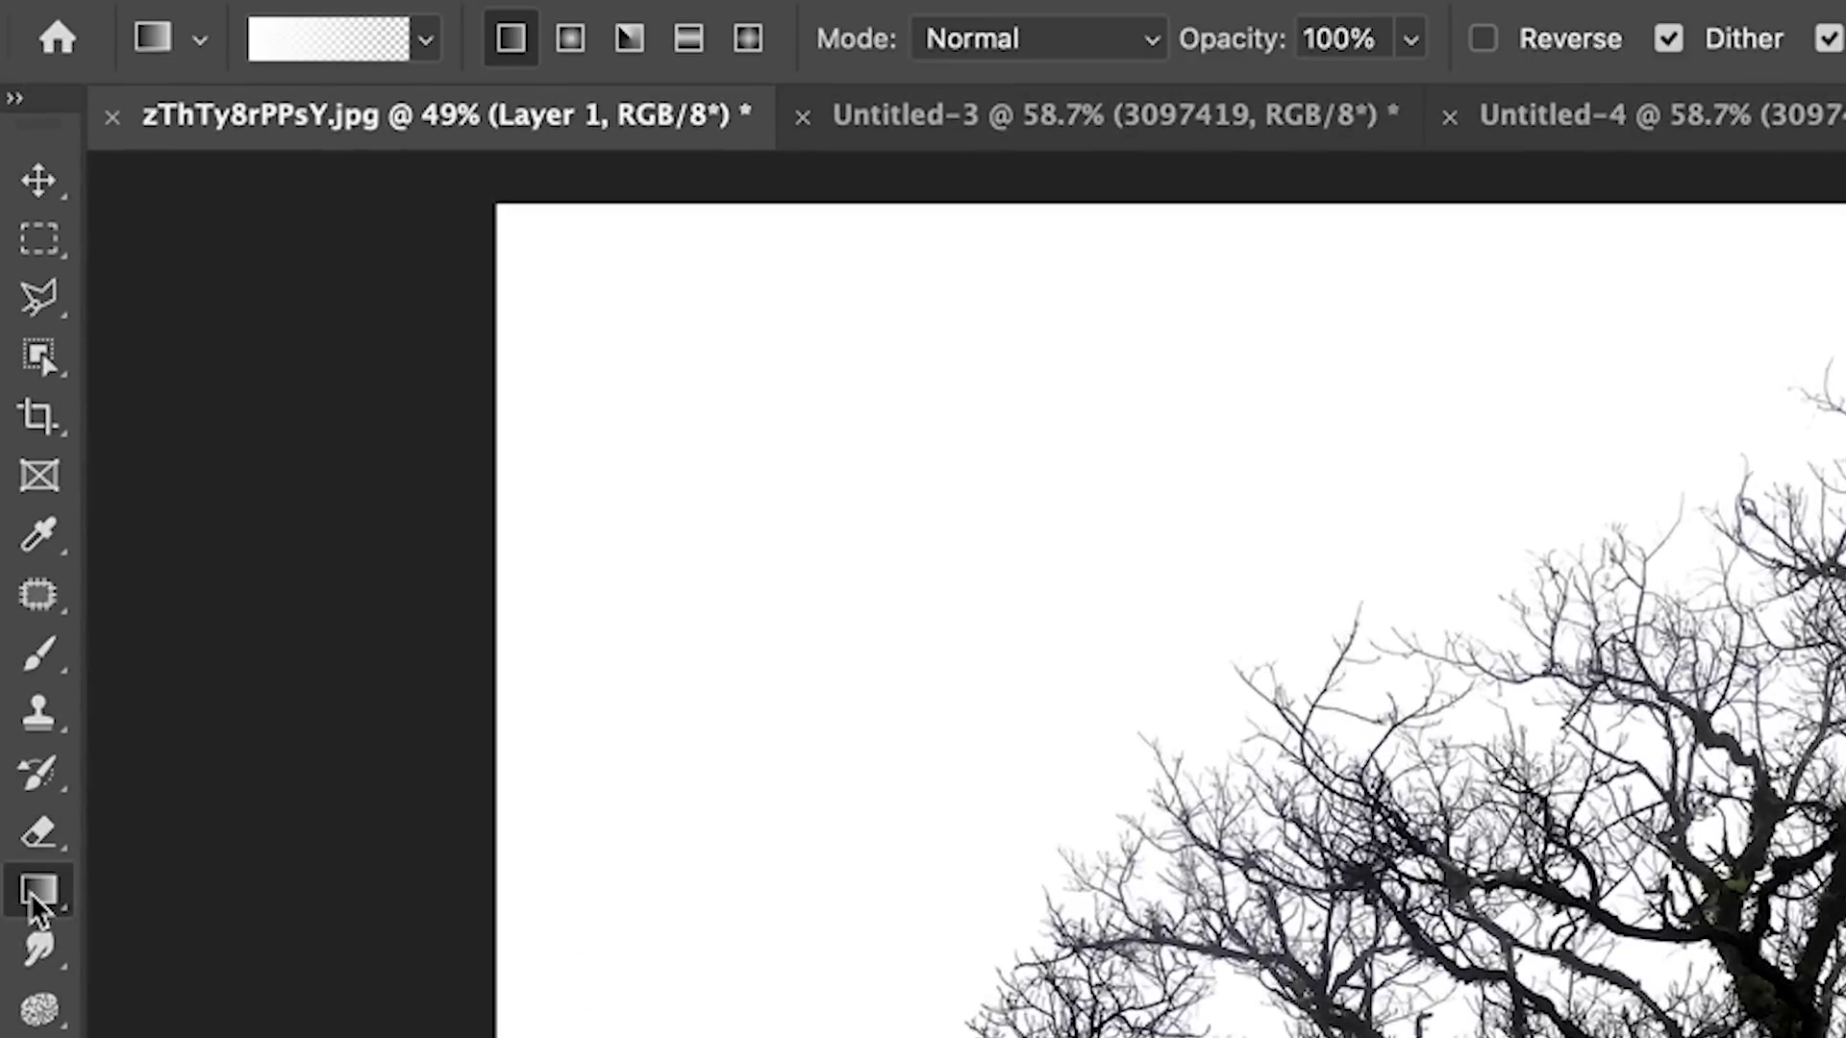
left_click(426, 43)
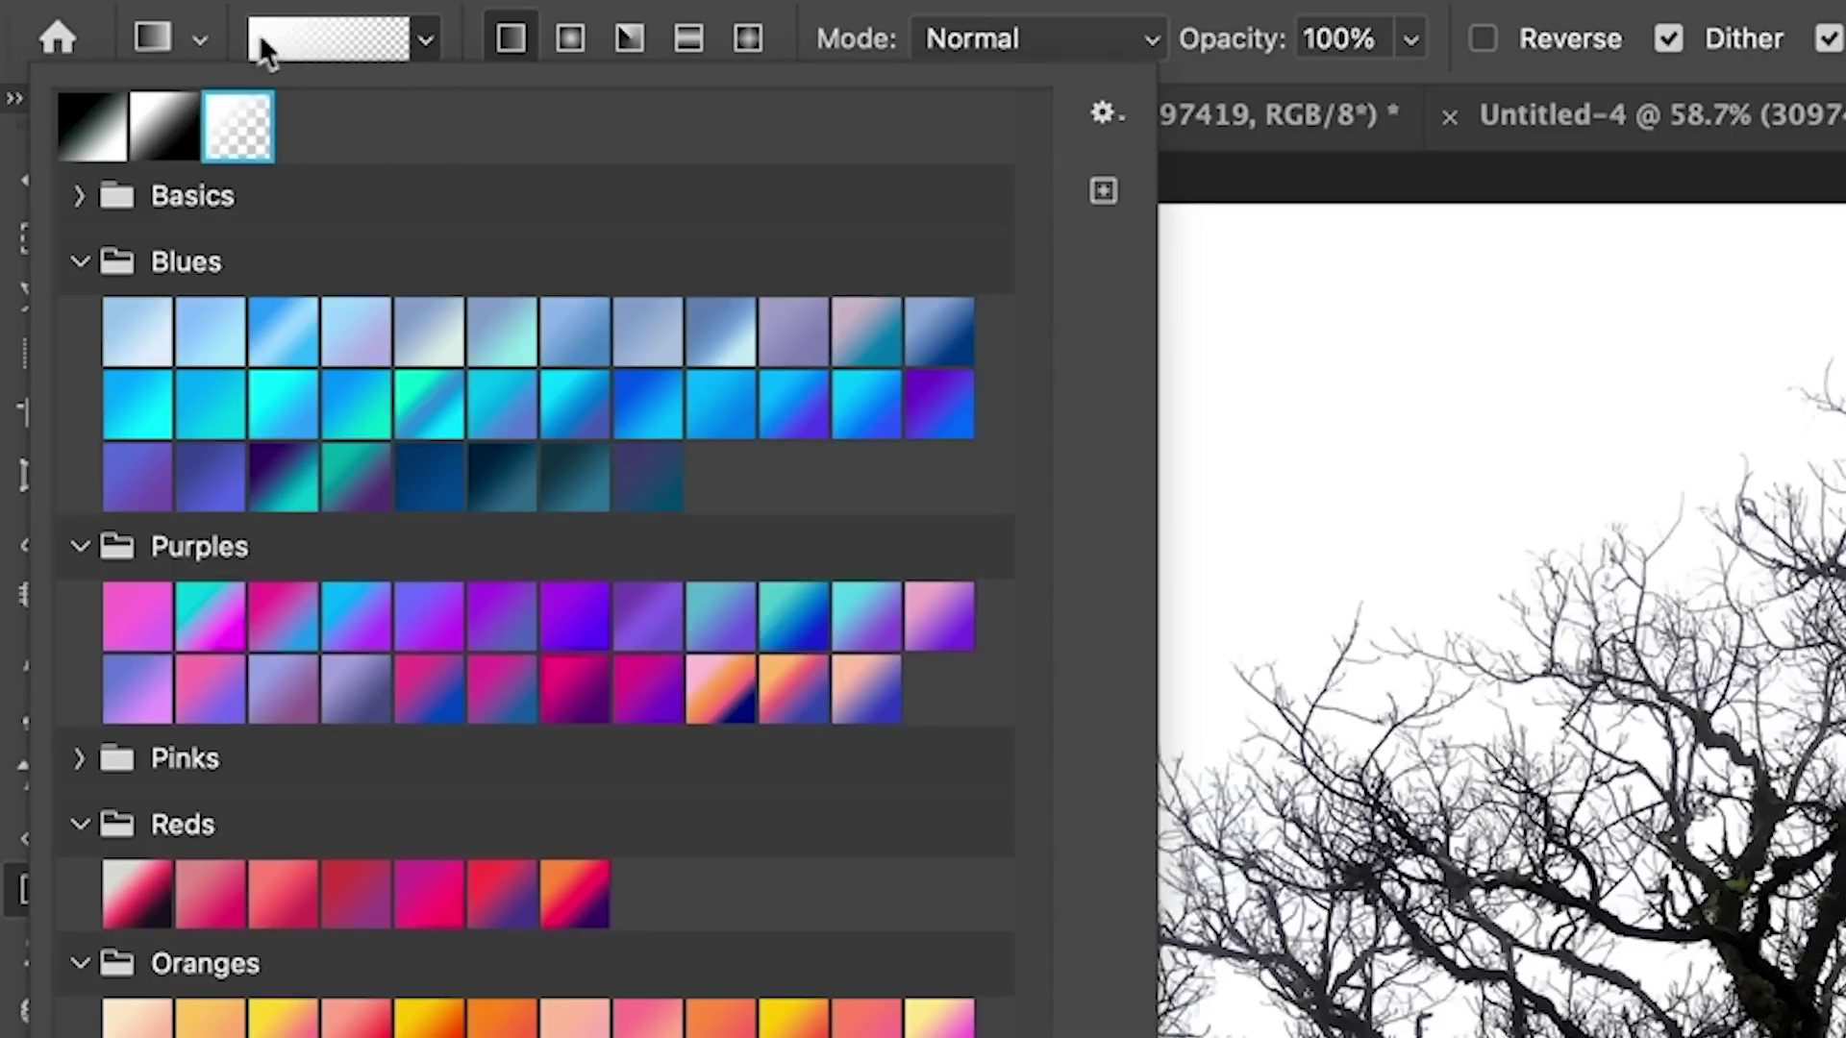
left_click(322, 5)
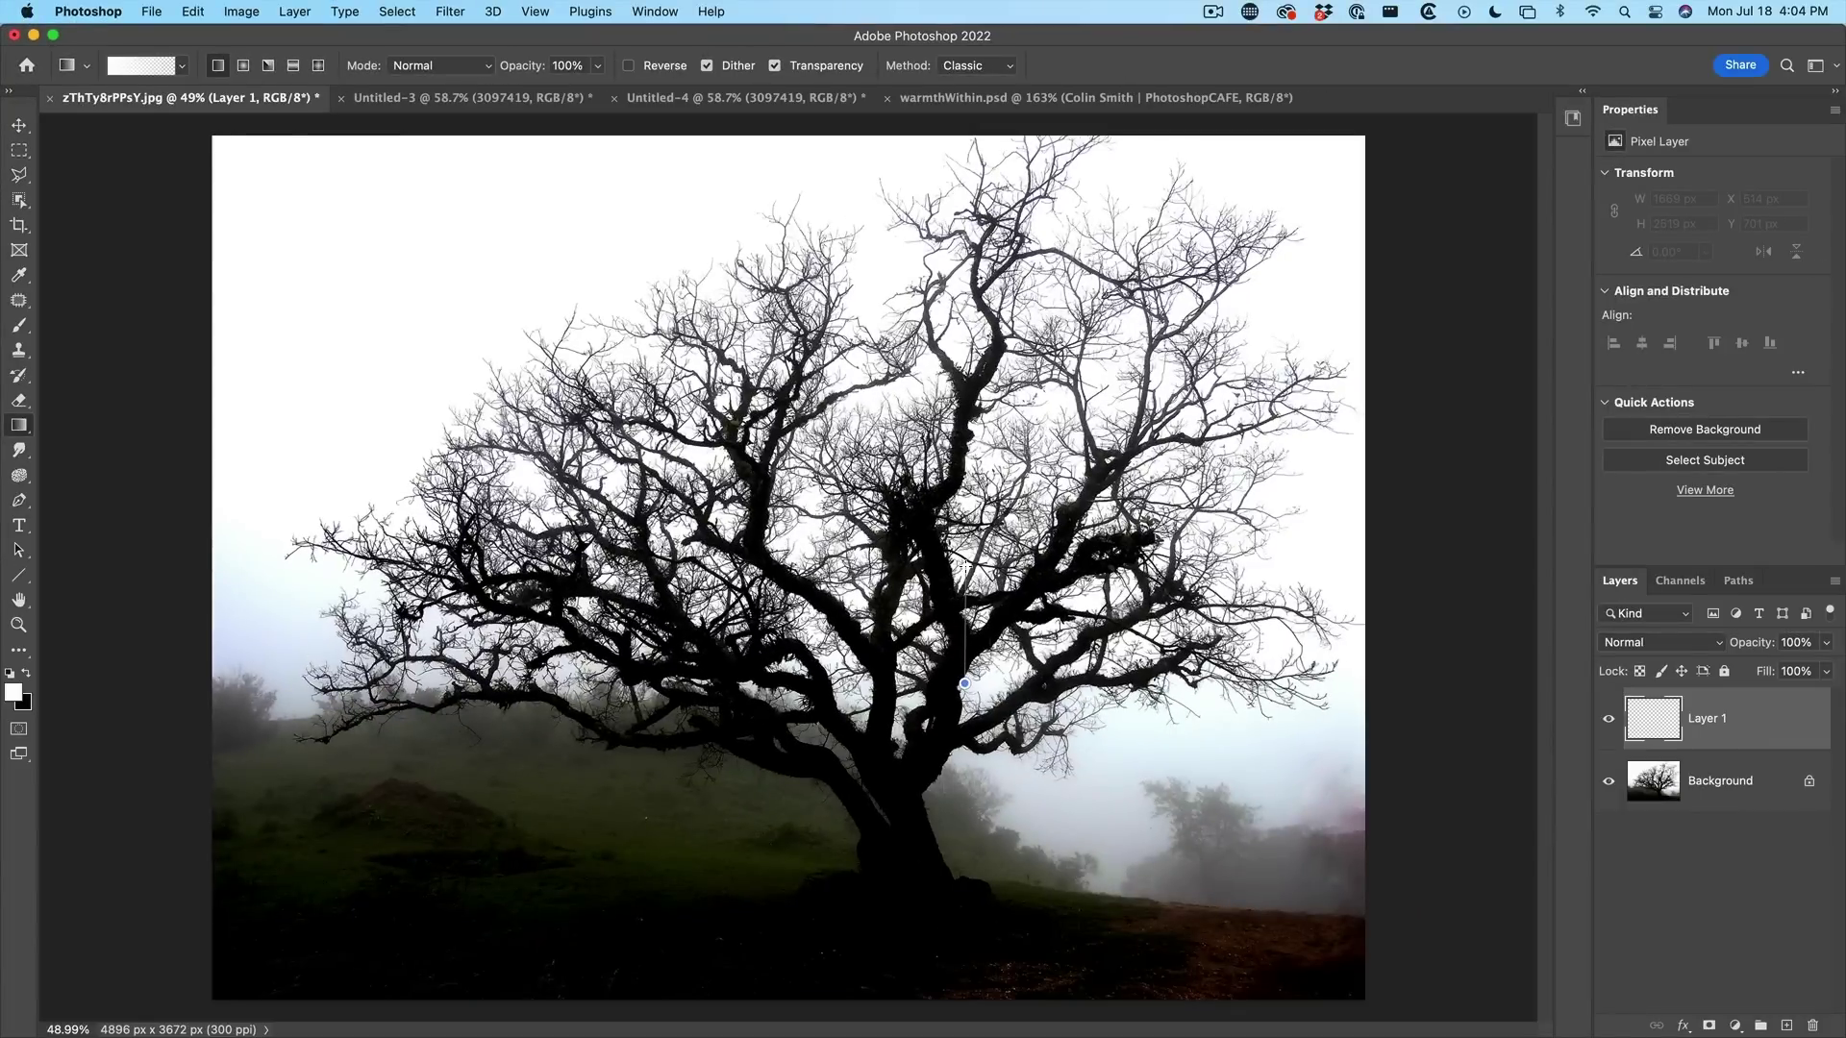
left_click_drag(965, 567, 965, 567)
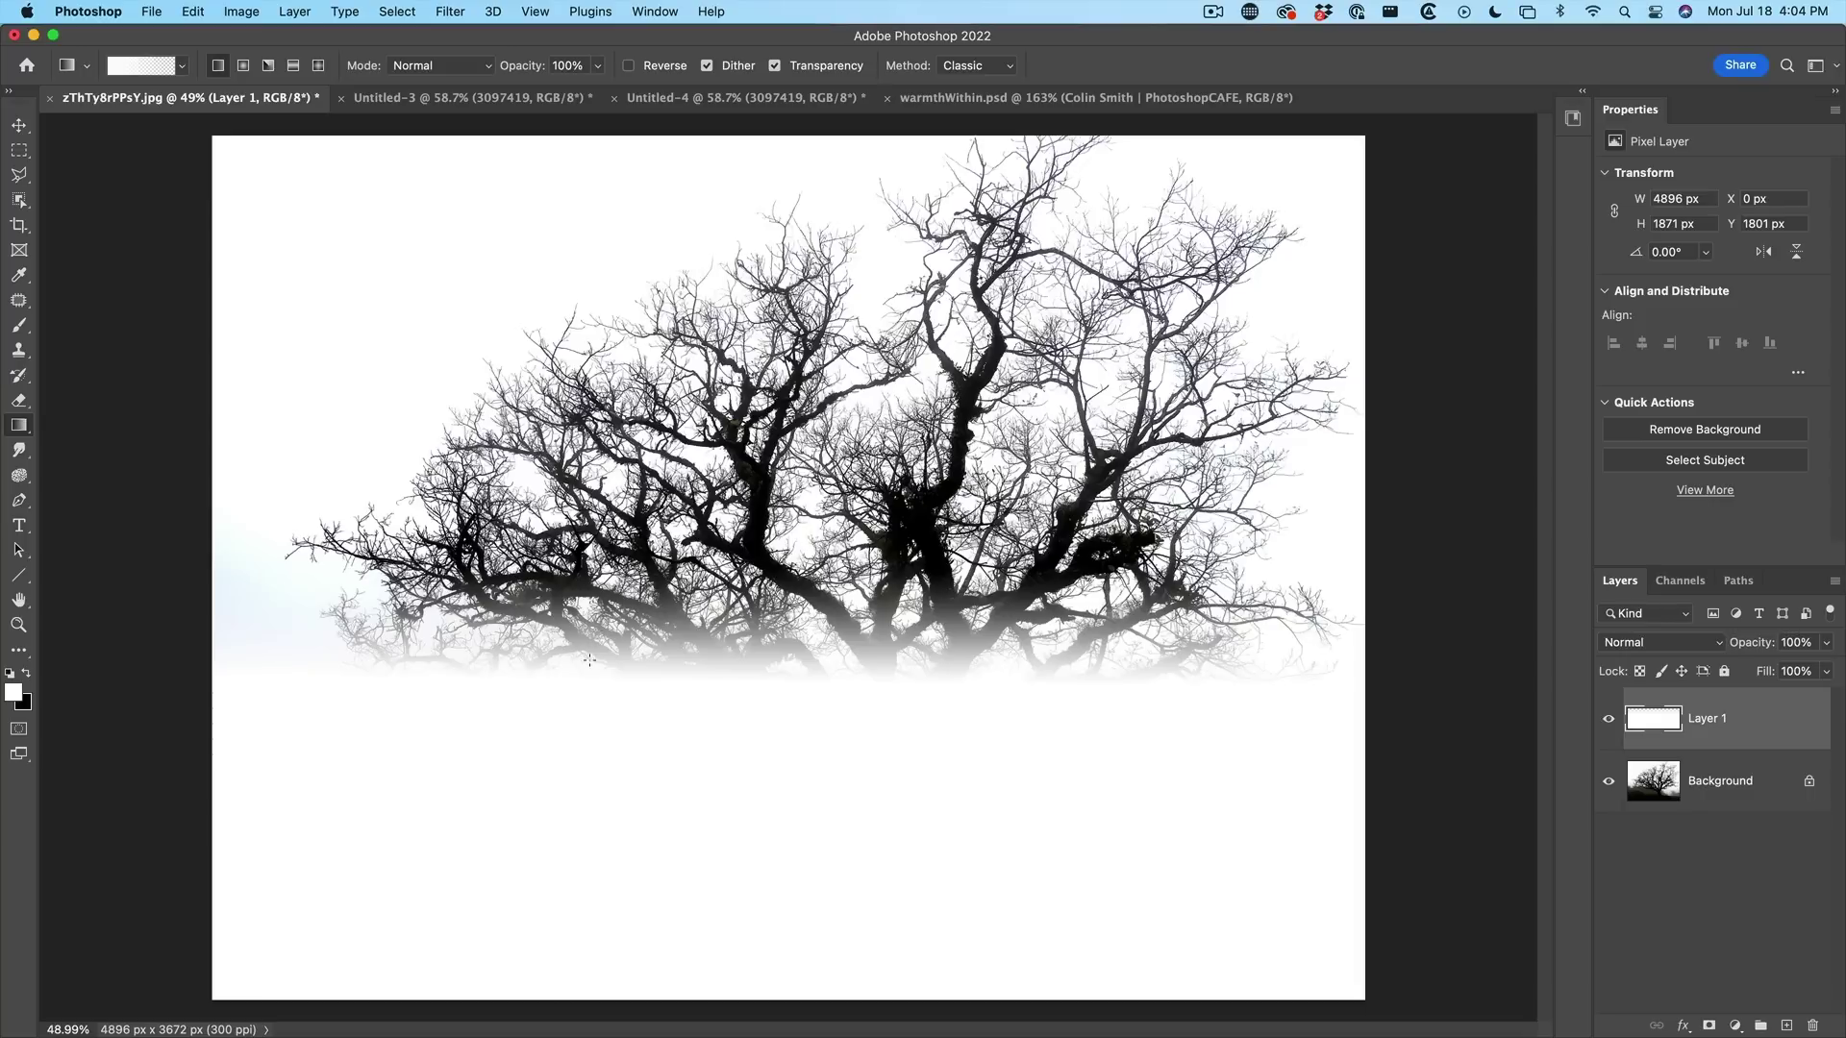
left_click_drag(624, 721, 642, 594)
left_click_drag(667, 738, 673, 509)
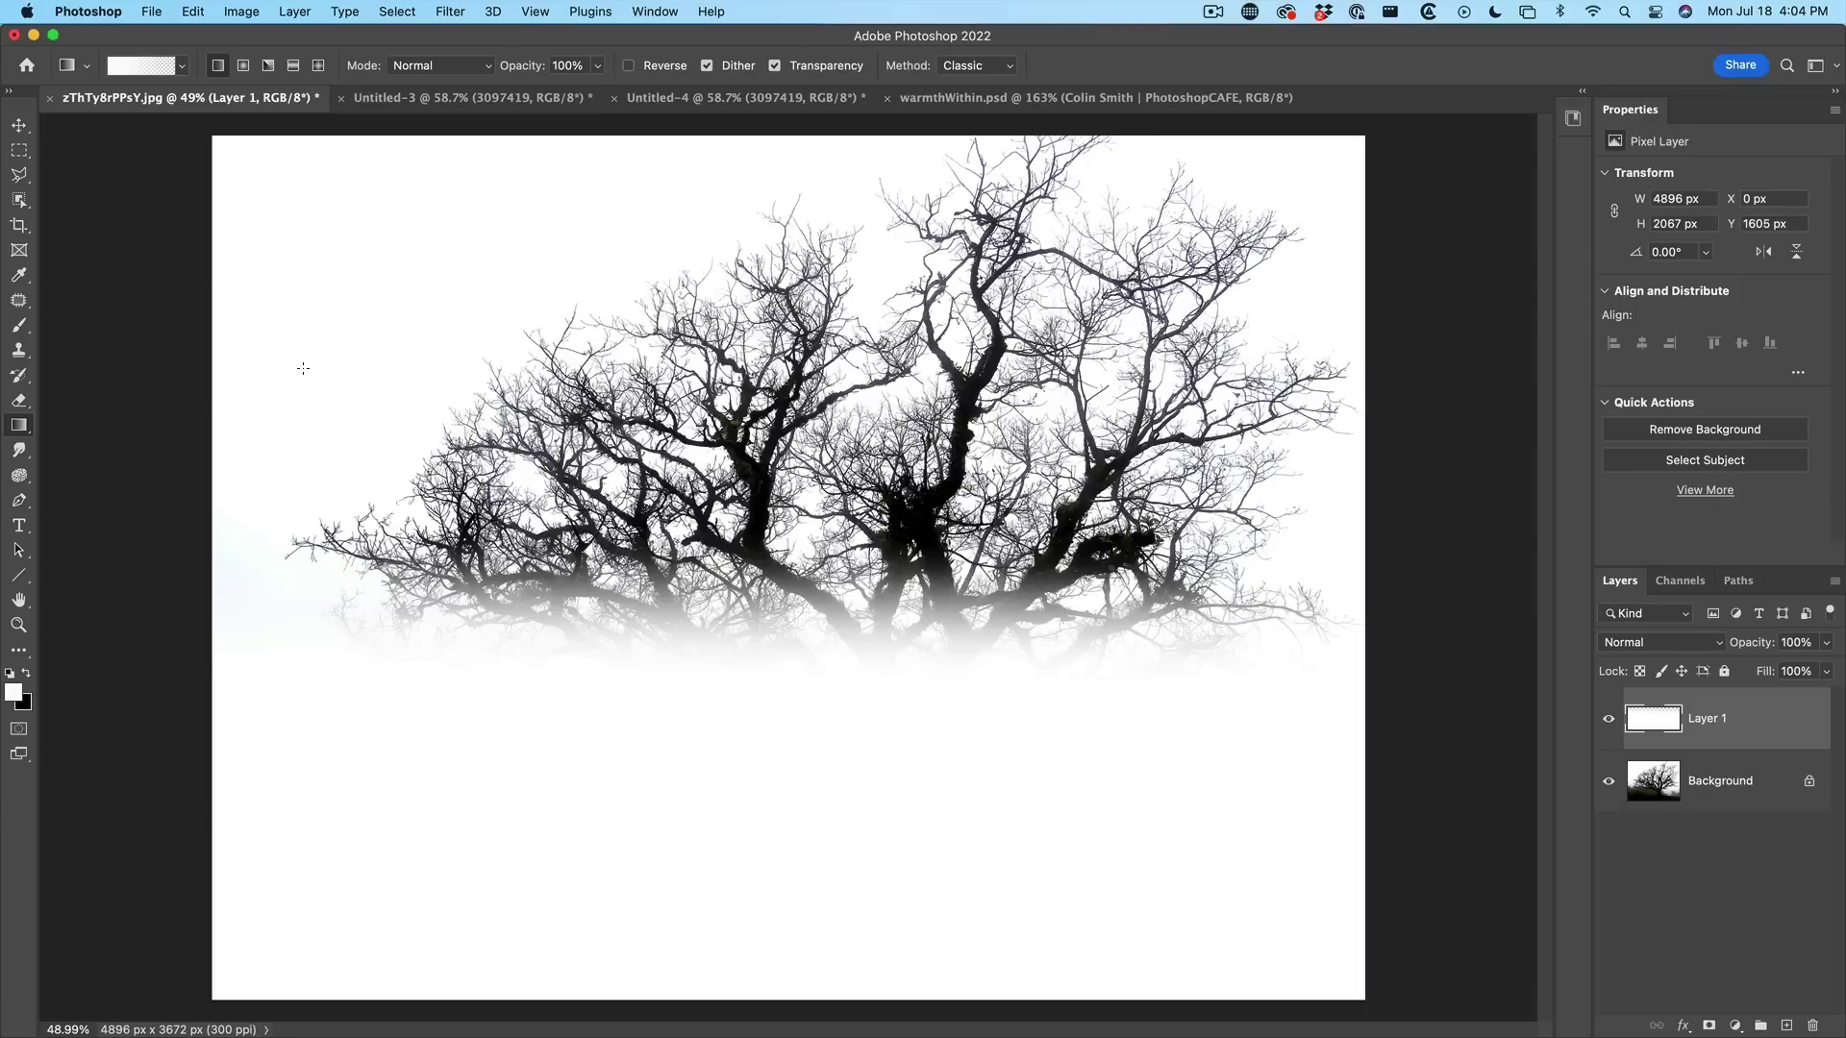
Step: Paint white over the leftover fog with a soft round brush, 0% hardness, 138 px
key("b")
left_click(88, 67)
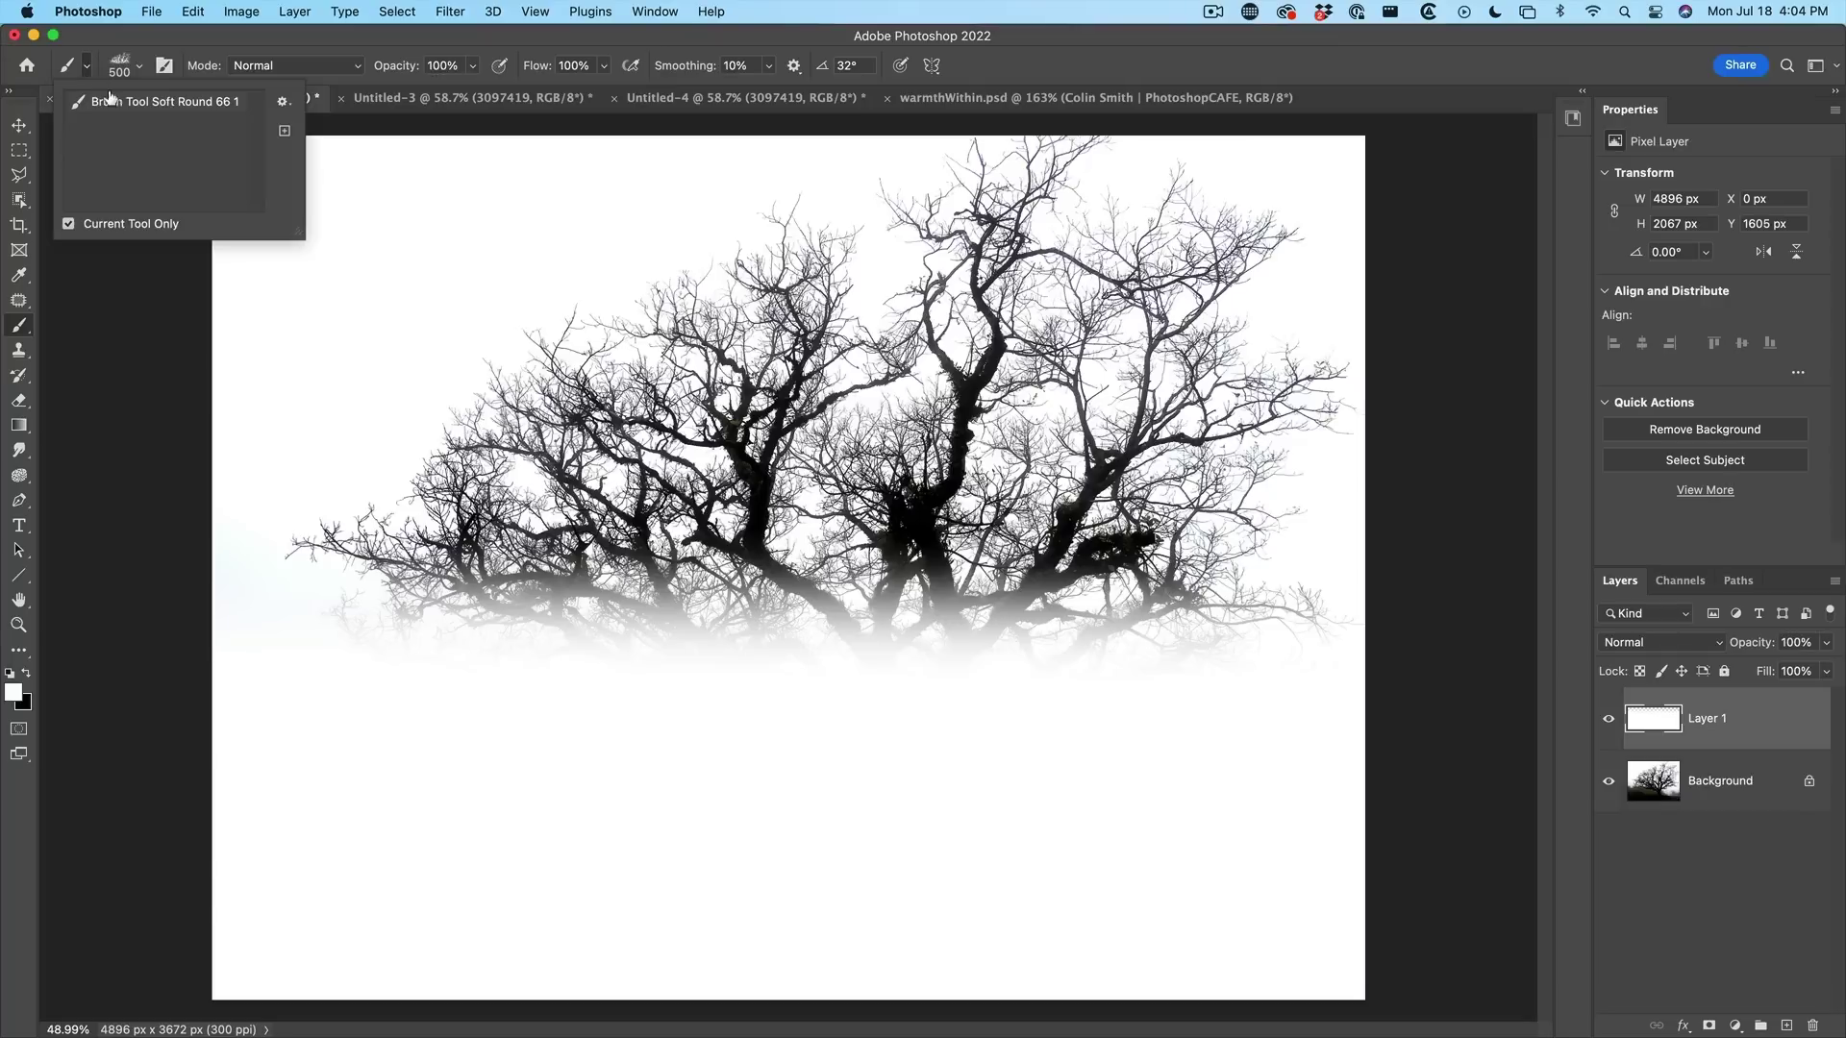
left_click(122, 65)
scroll(193, 246, "up", 5)
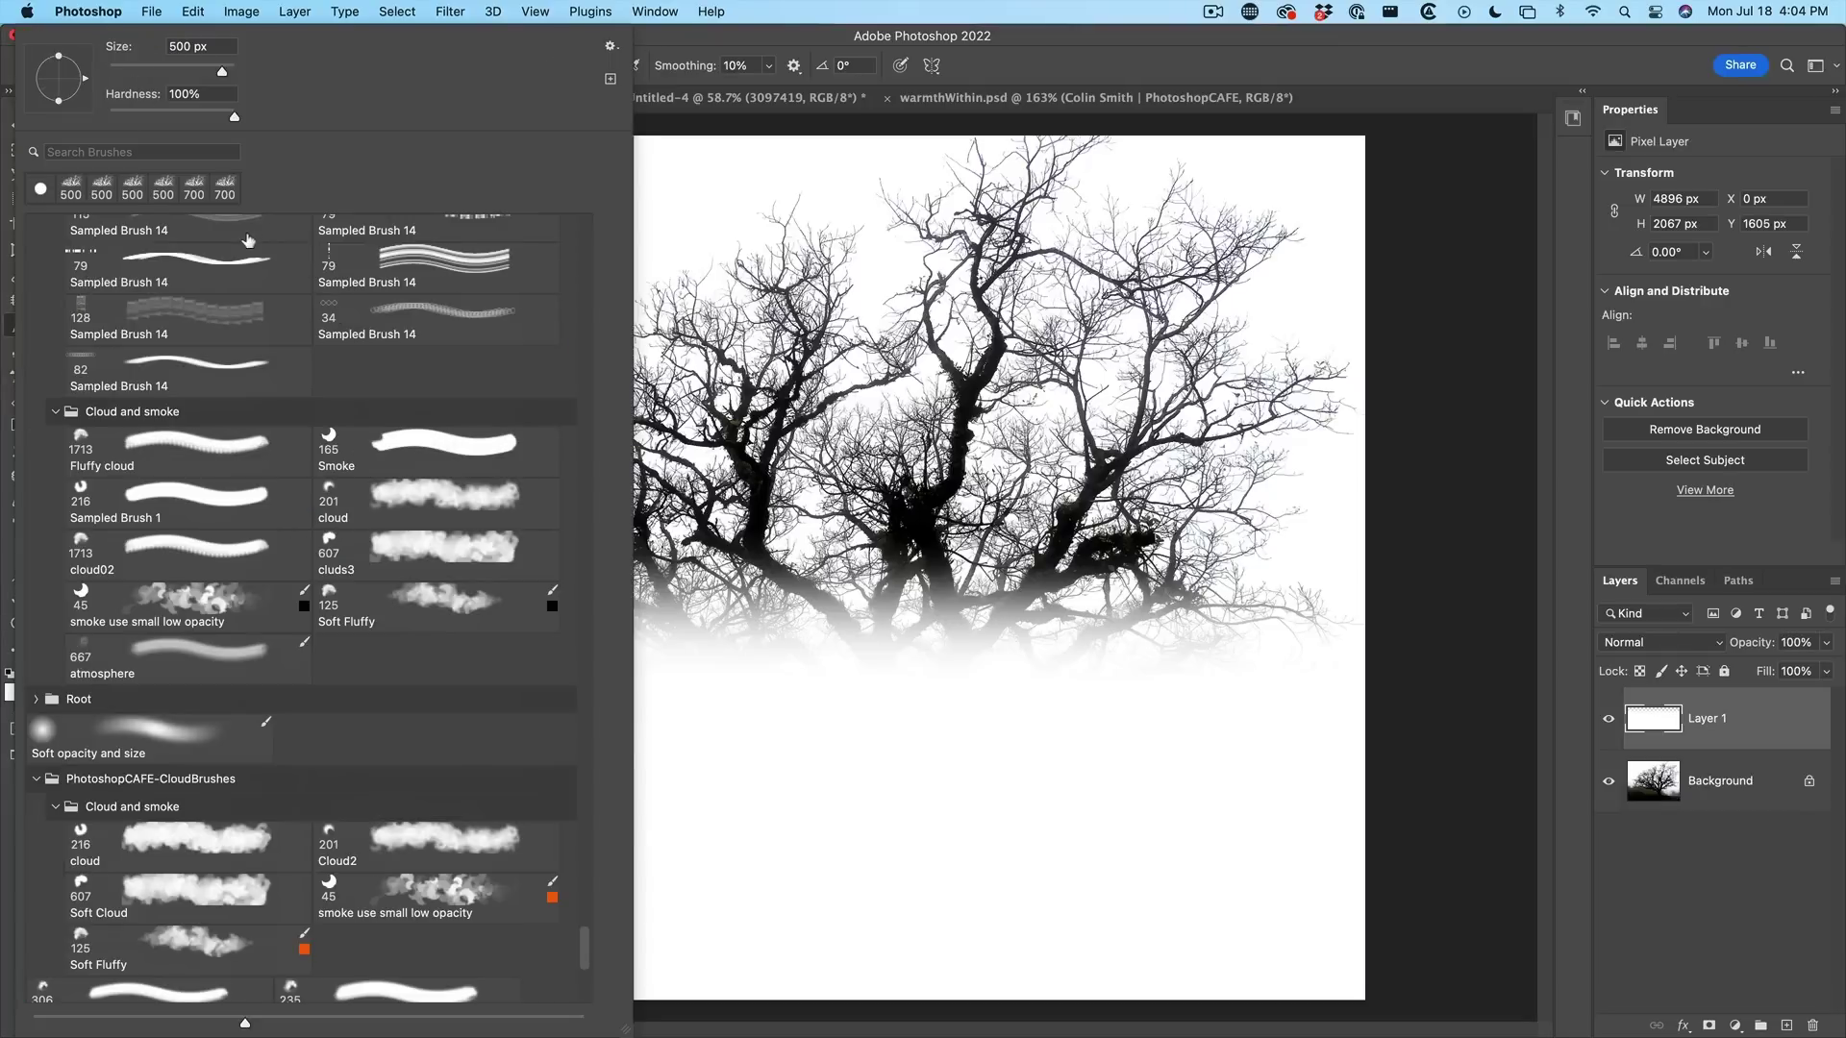
left_click(652, 45)
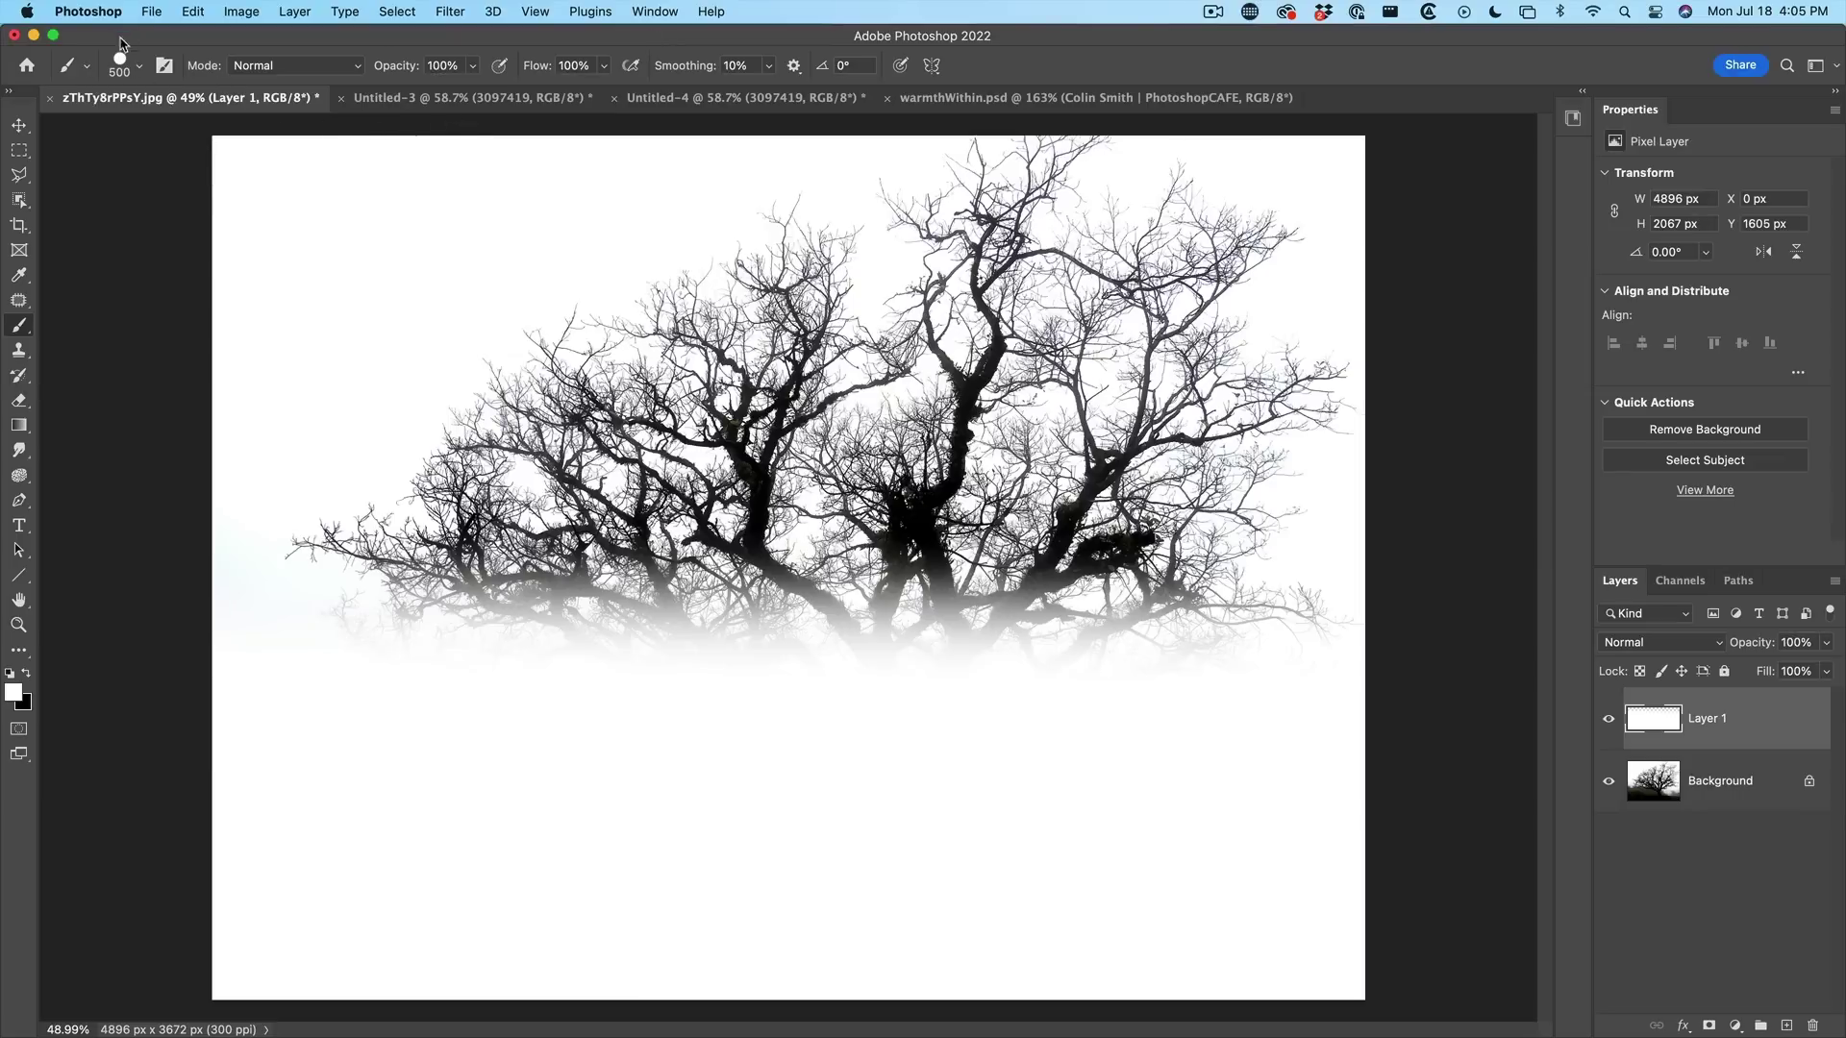
left_click(137, 69)
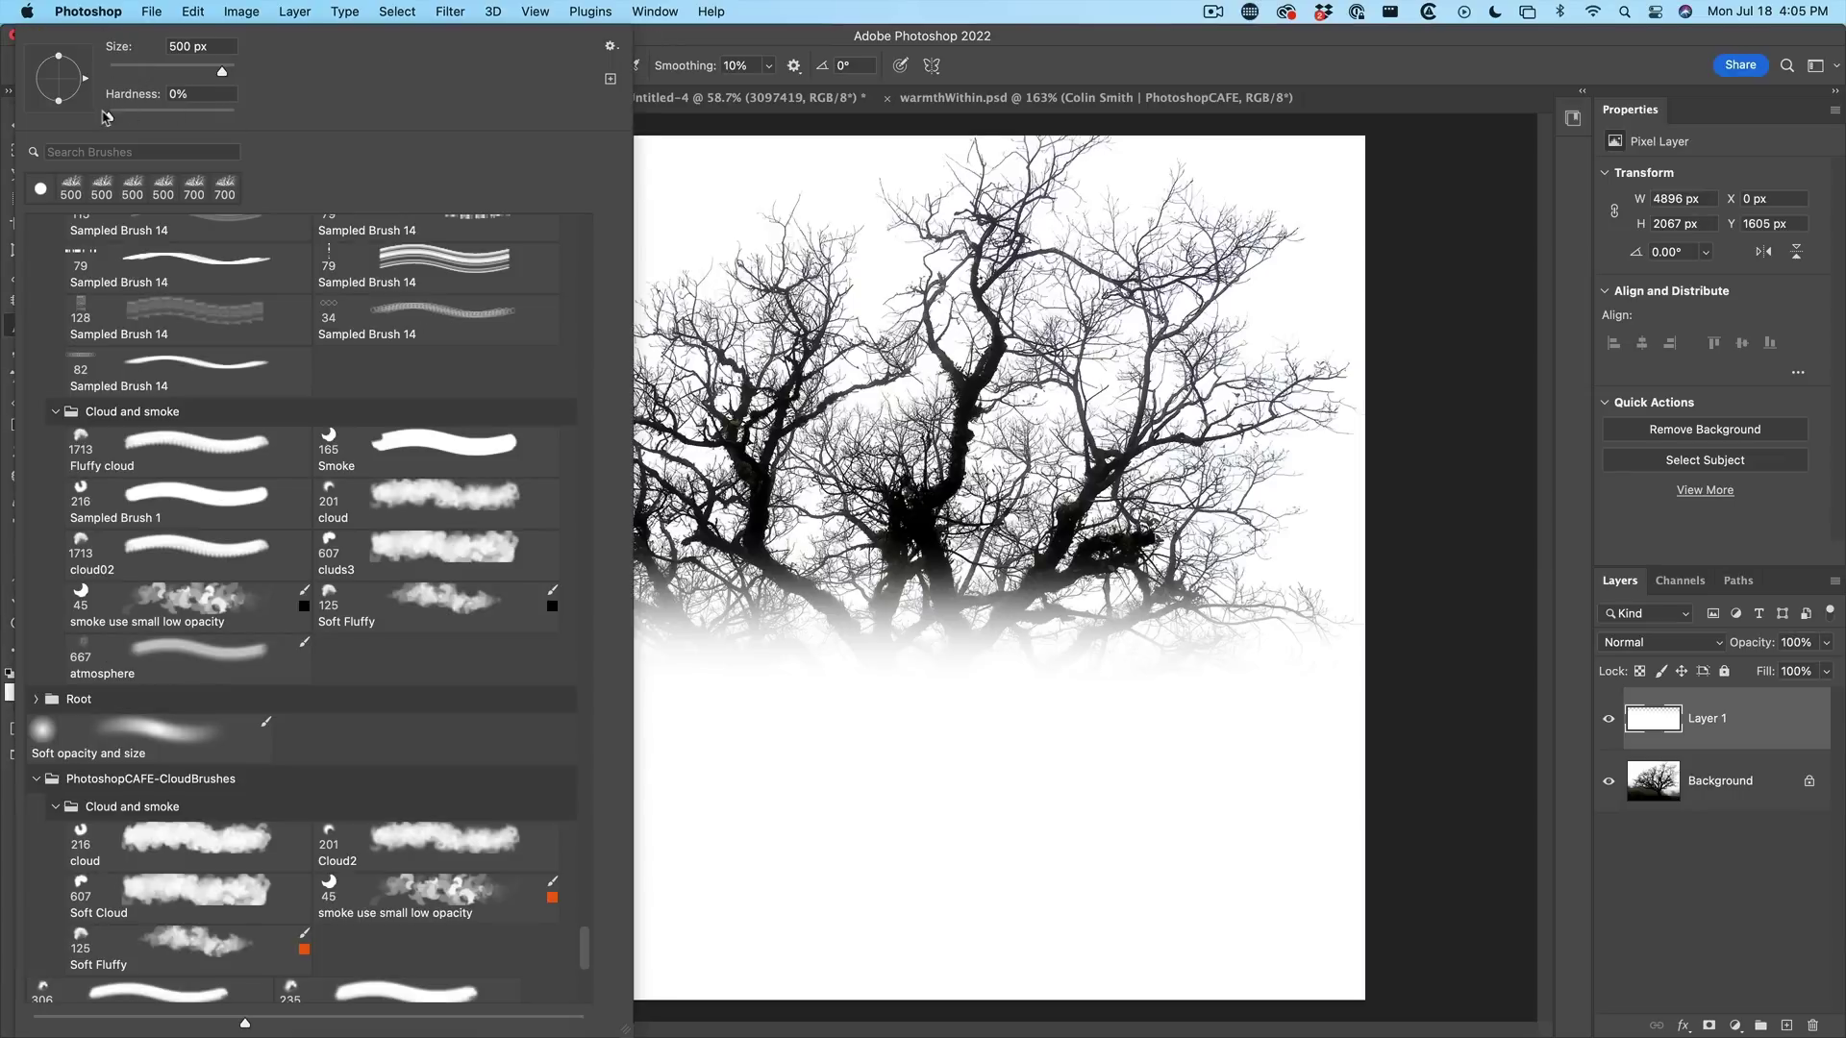
left_click(233, 118)
left_click_drag(222, 71, 142, 75)
key("Return")
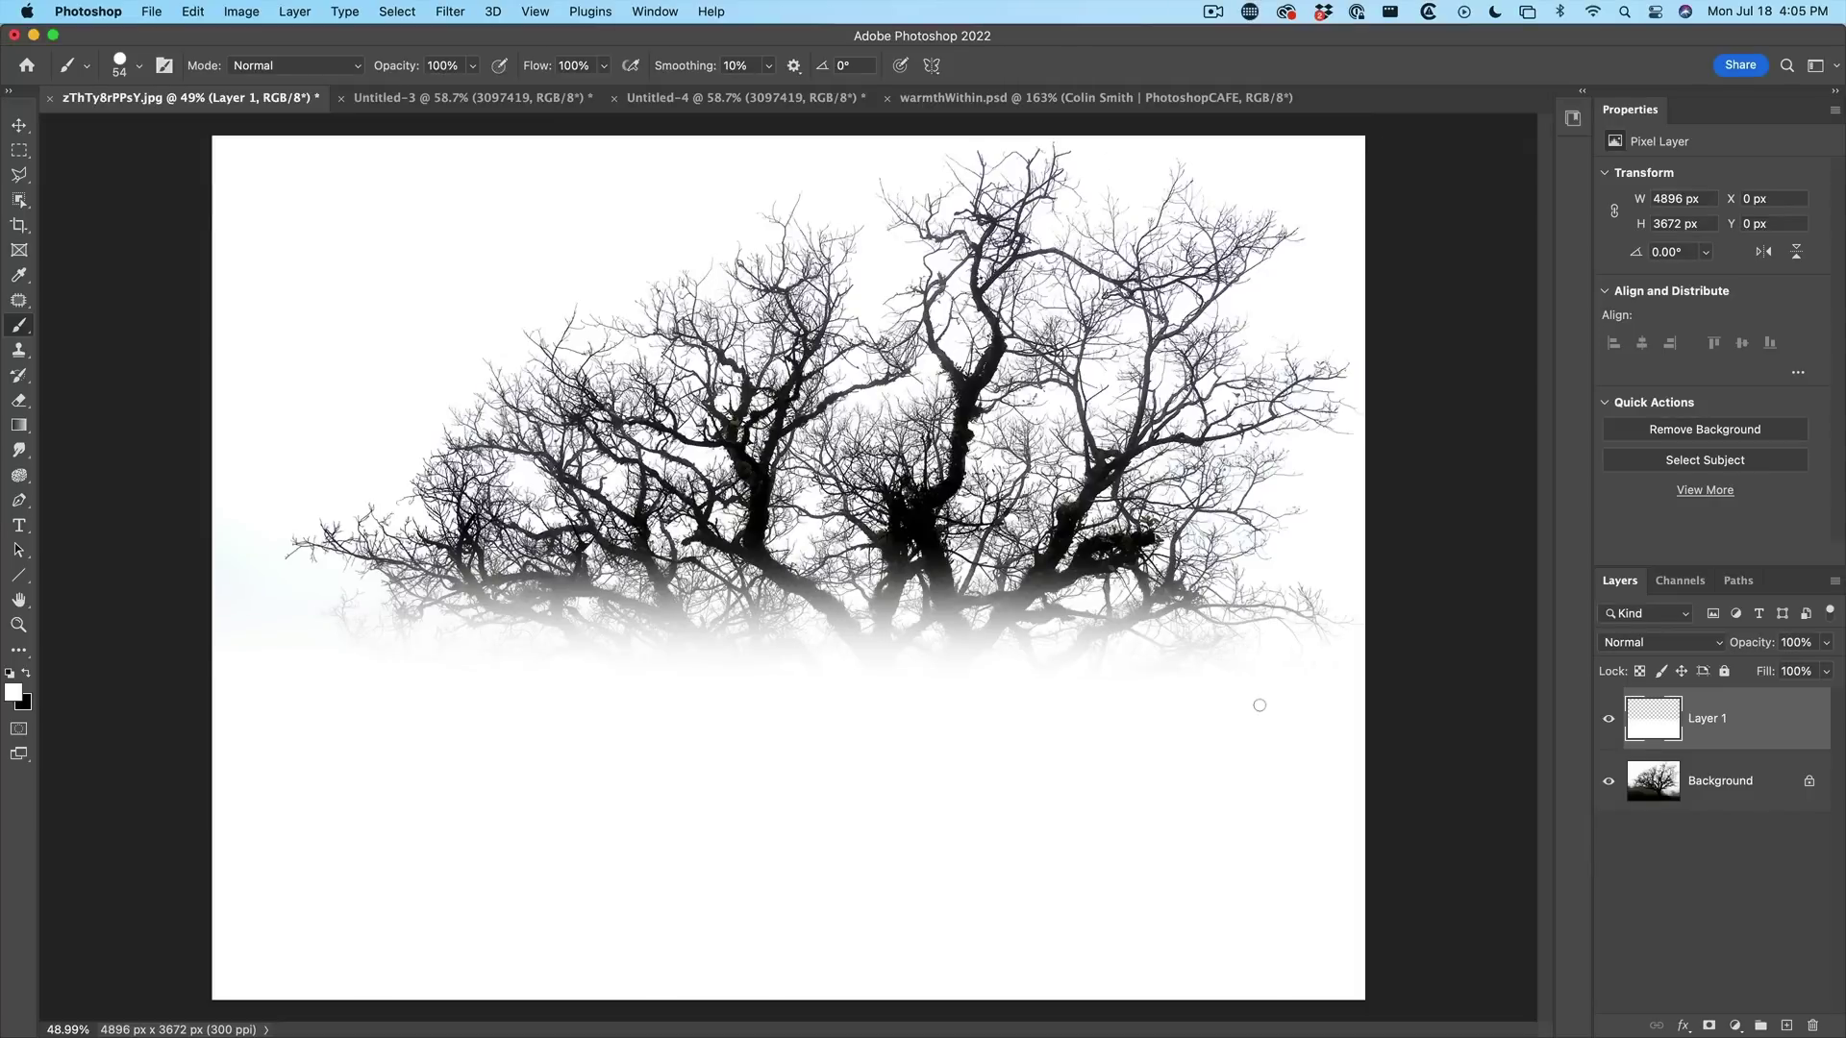
key("alt+bracketleft")
Step: Marquee the branches at the top of the Background and define them as brush preset 'branchs'
left_click(19, 150)
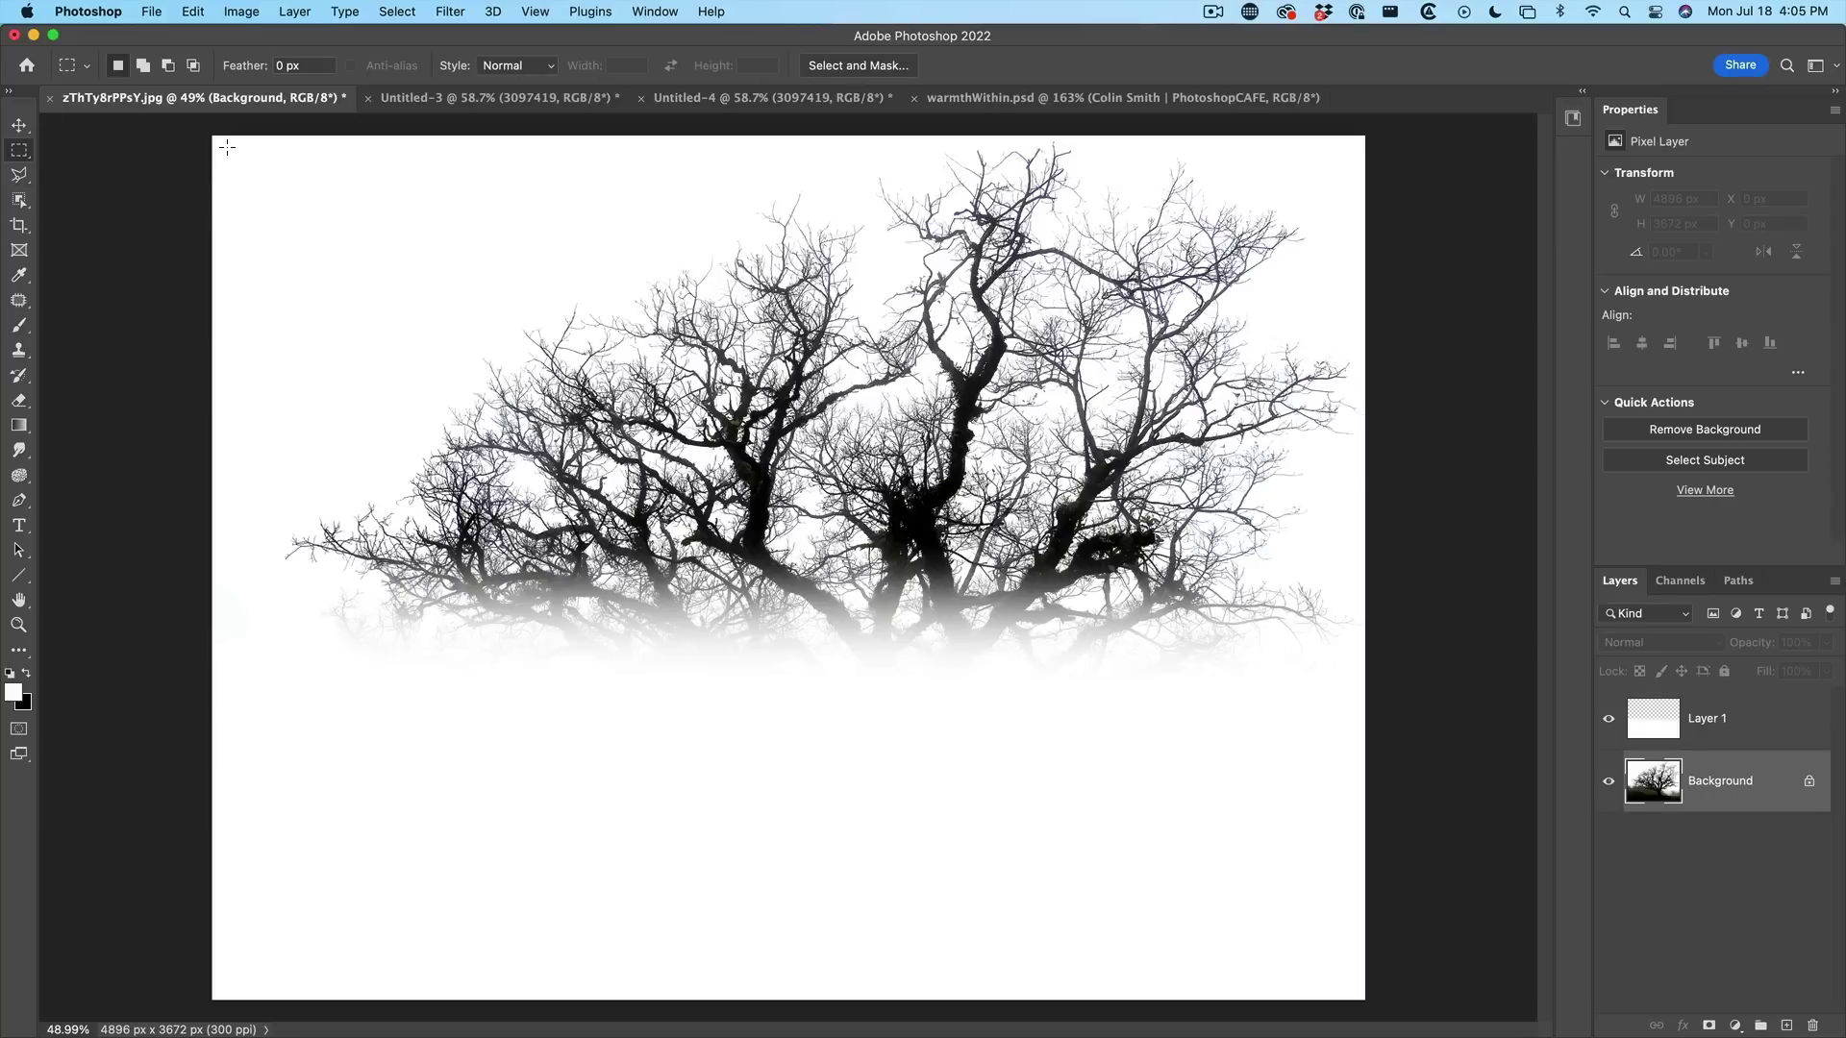
left_click_drag(230, 140, 1360, 730)
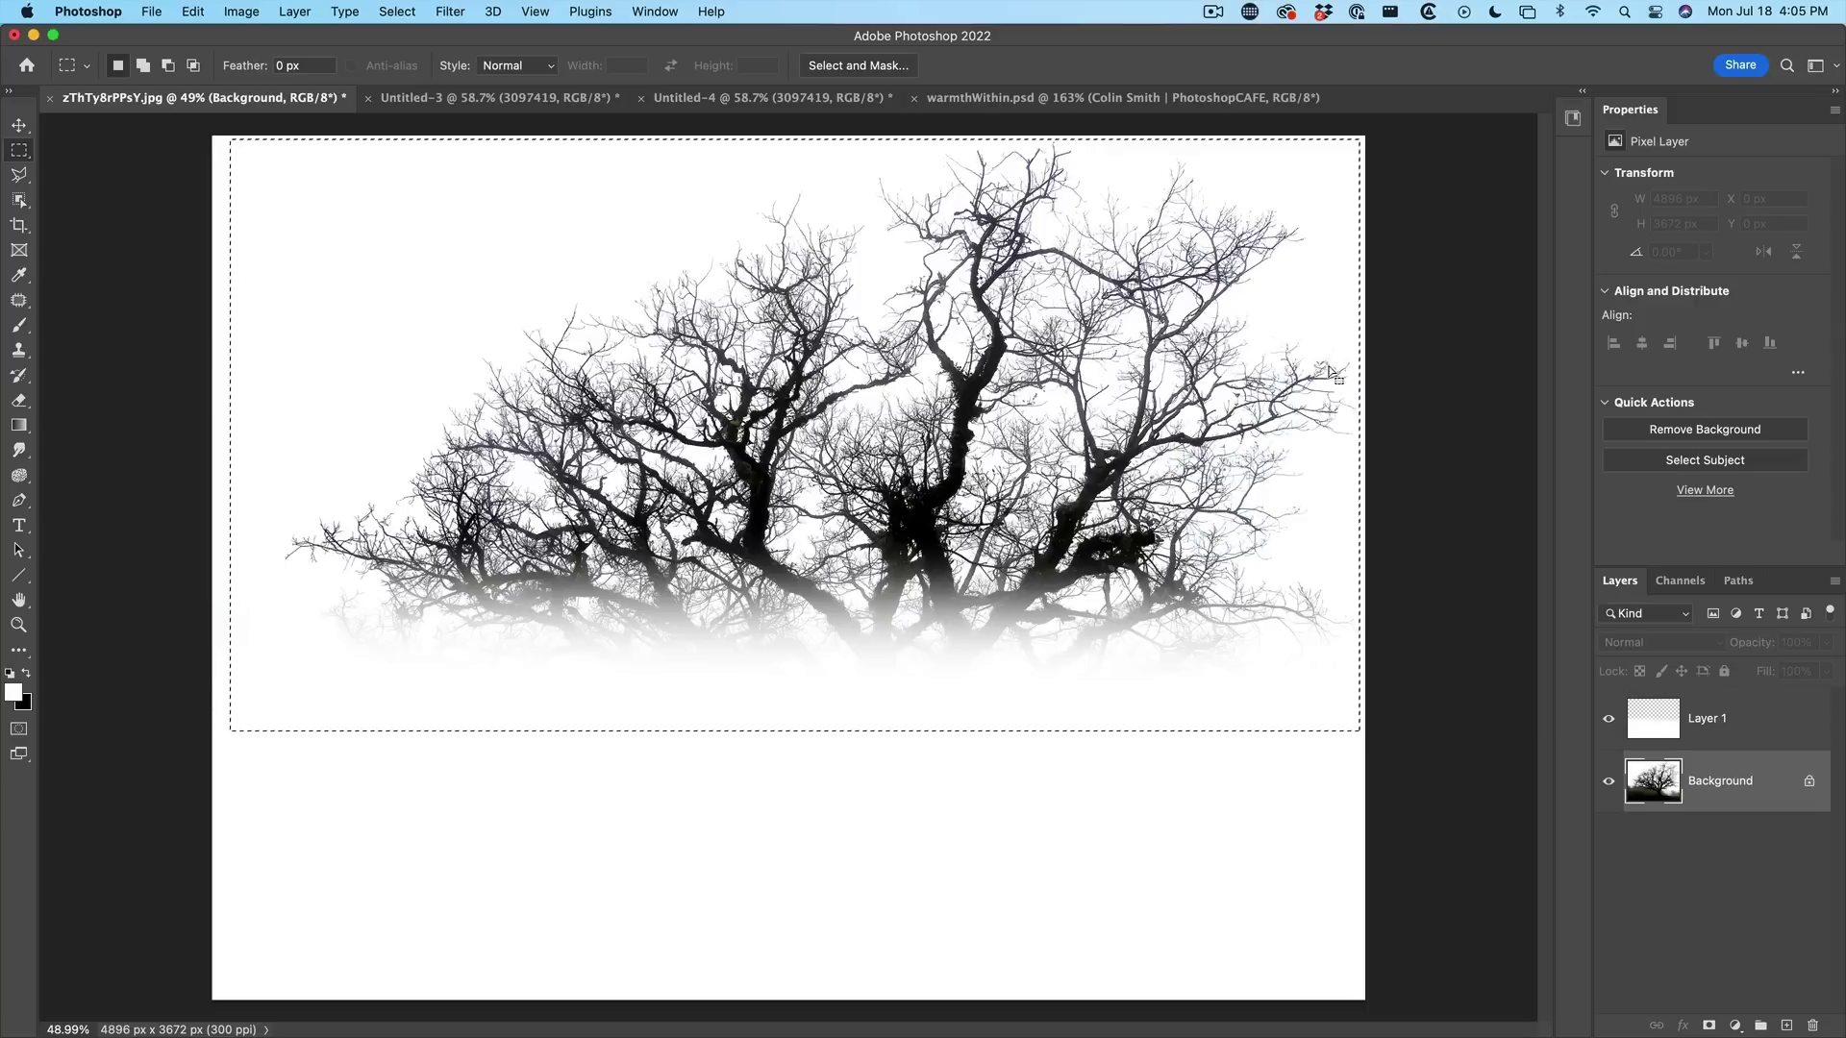
left_click_drag(1337, 515, 1340, 518)
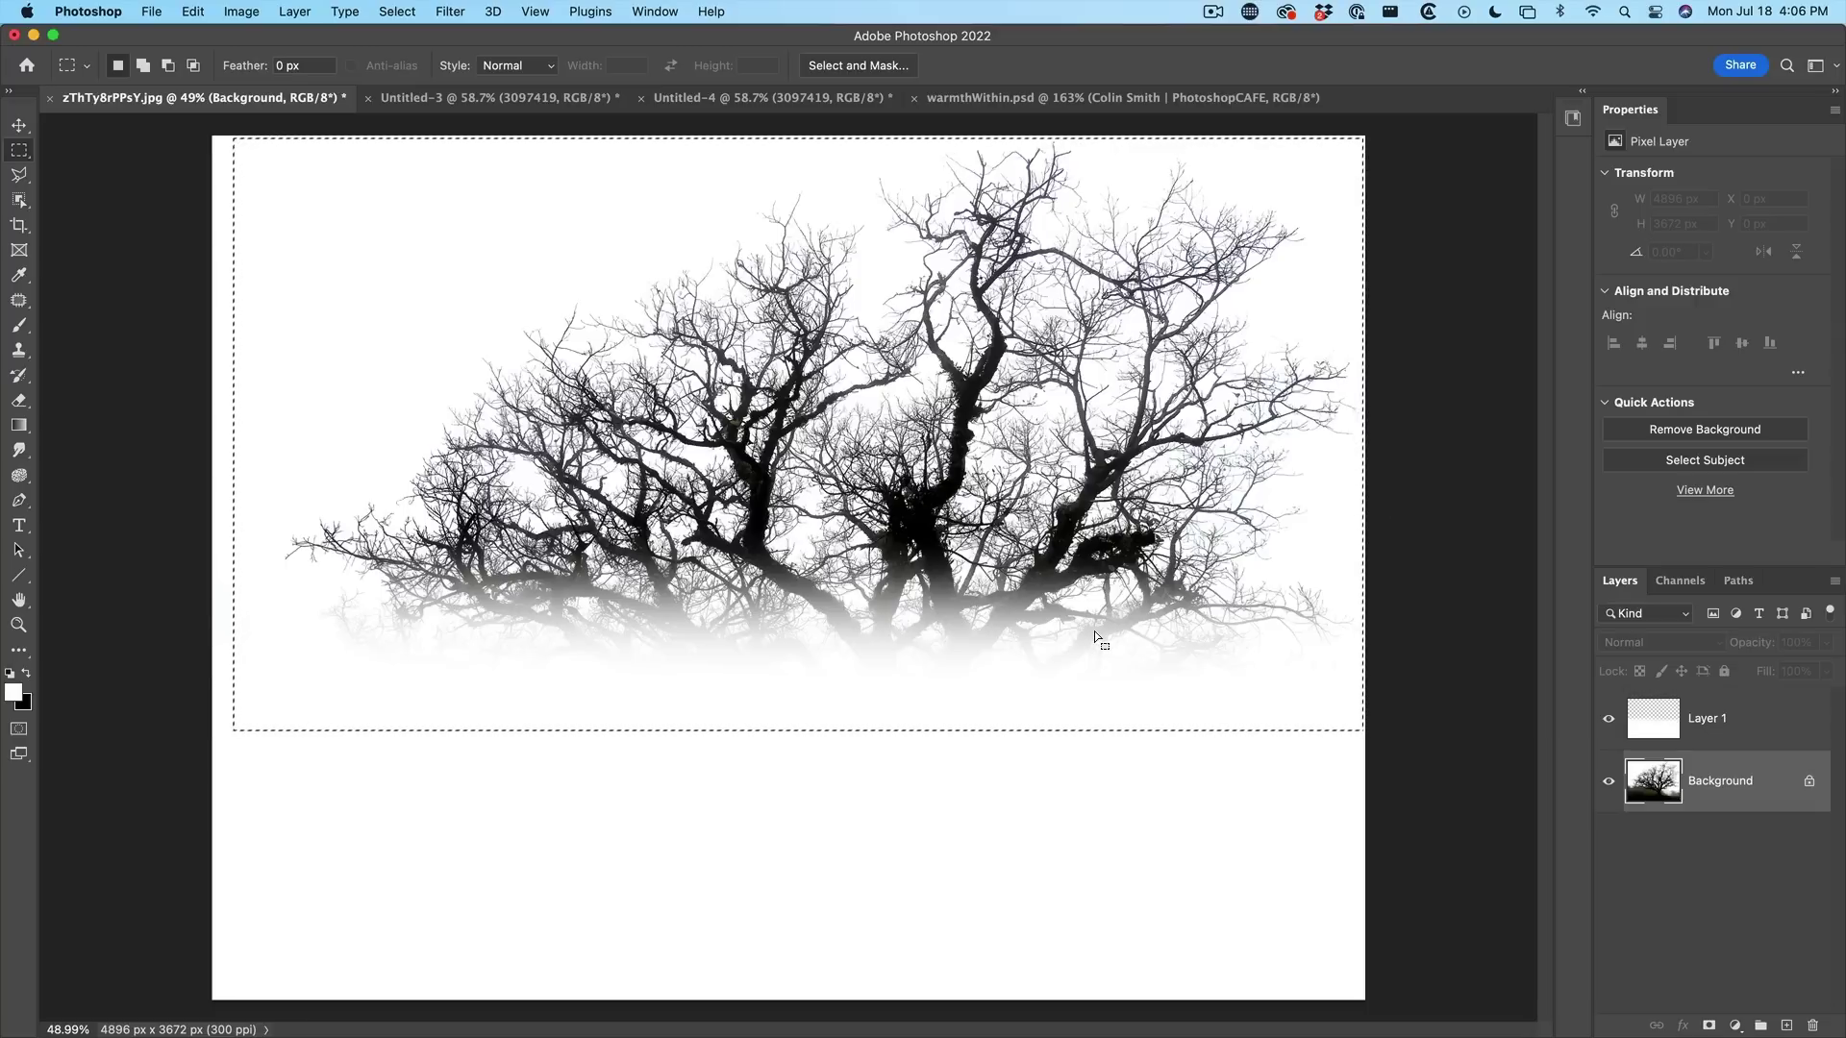
left_click(192, 11)
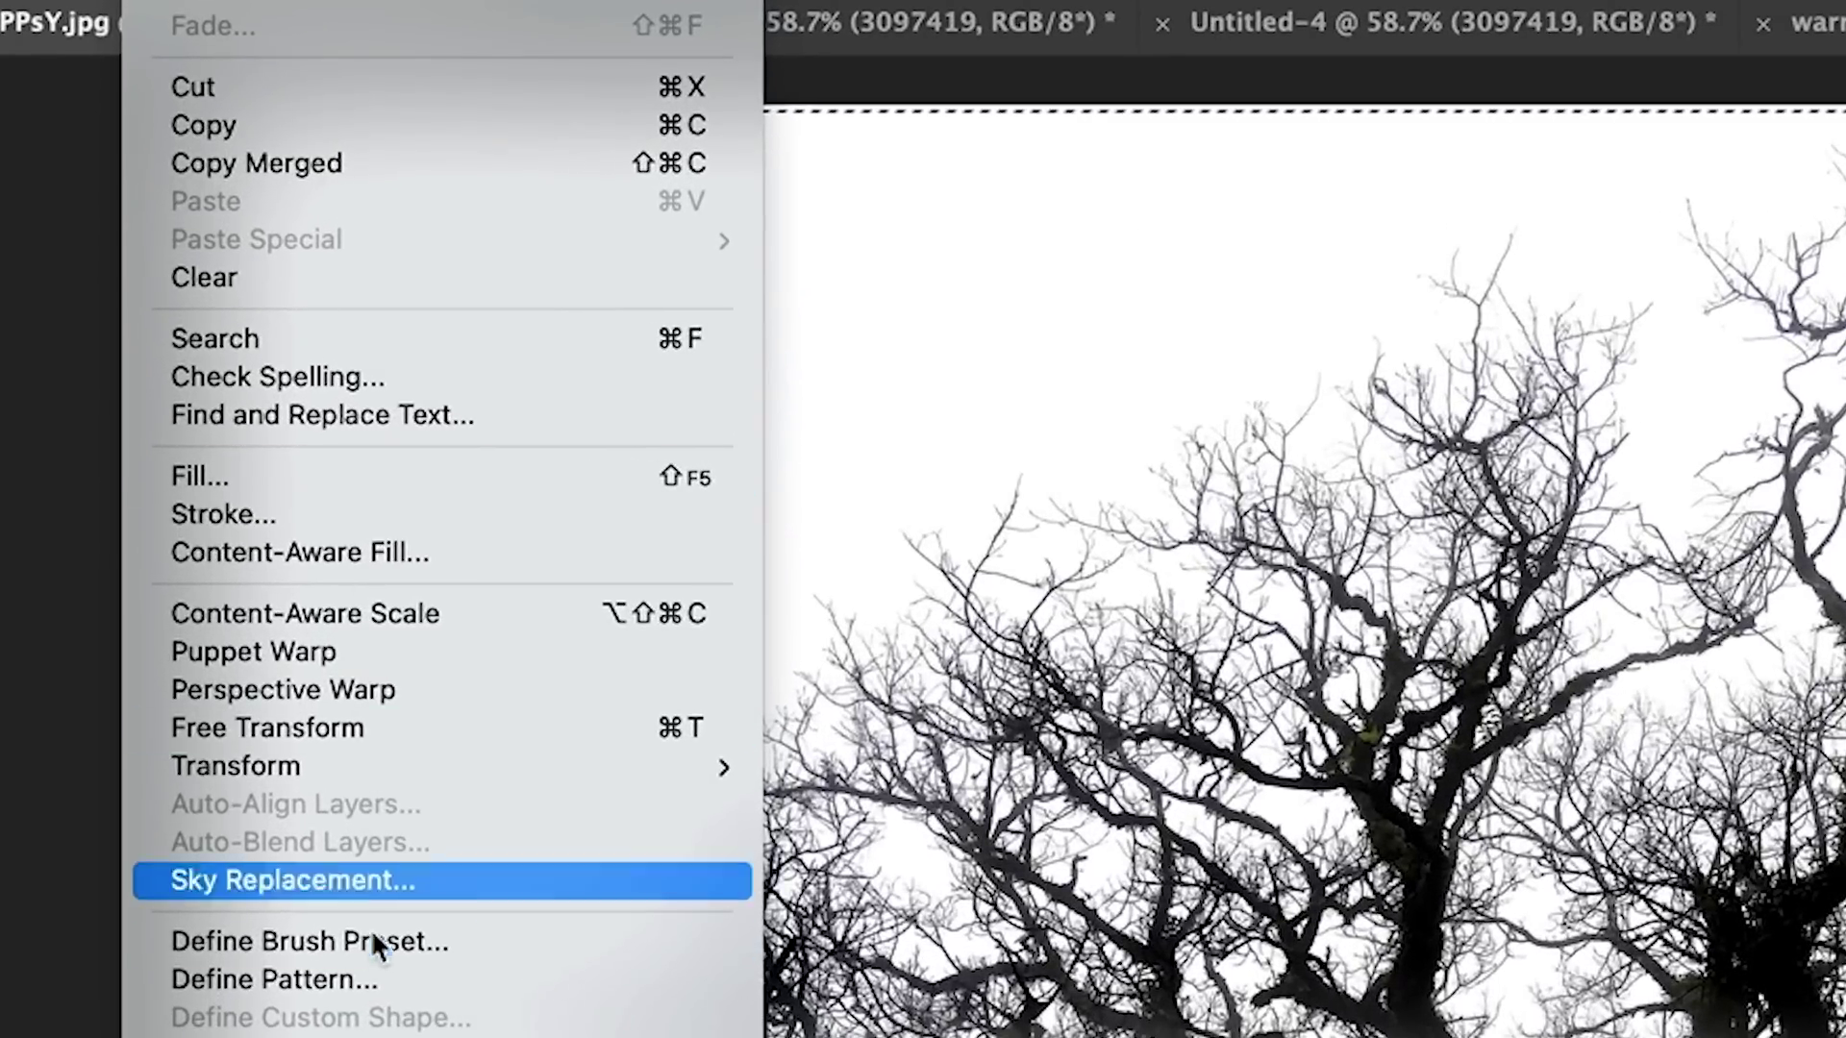
left_click(371, 947)
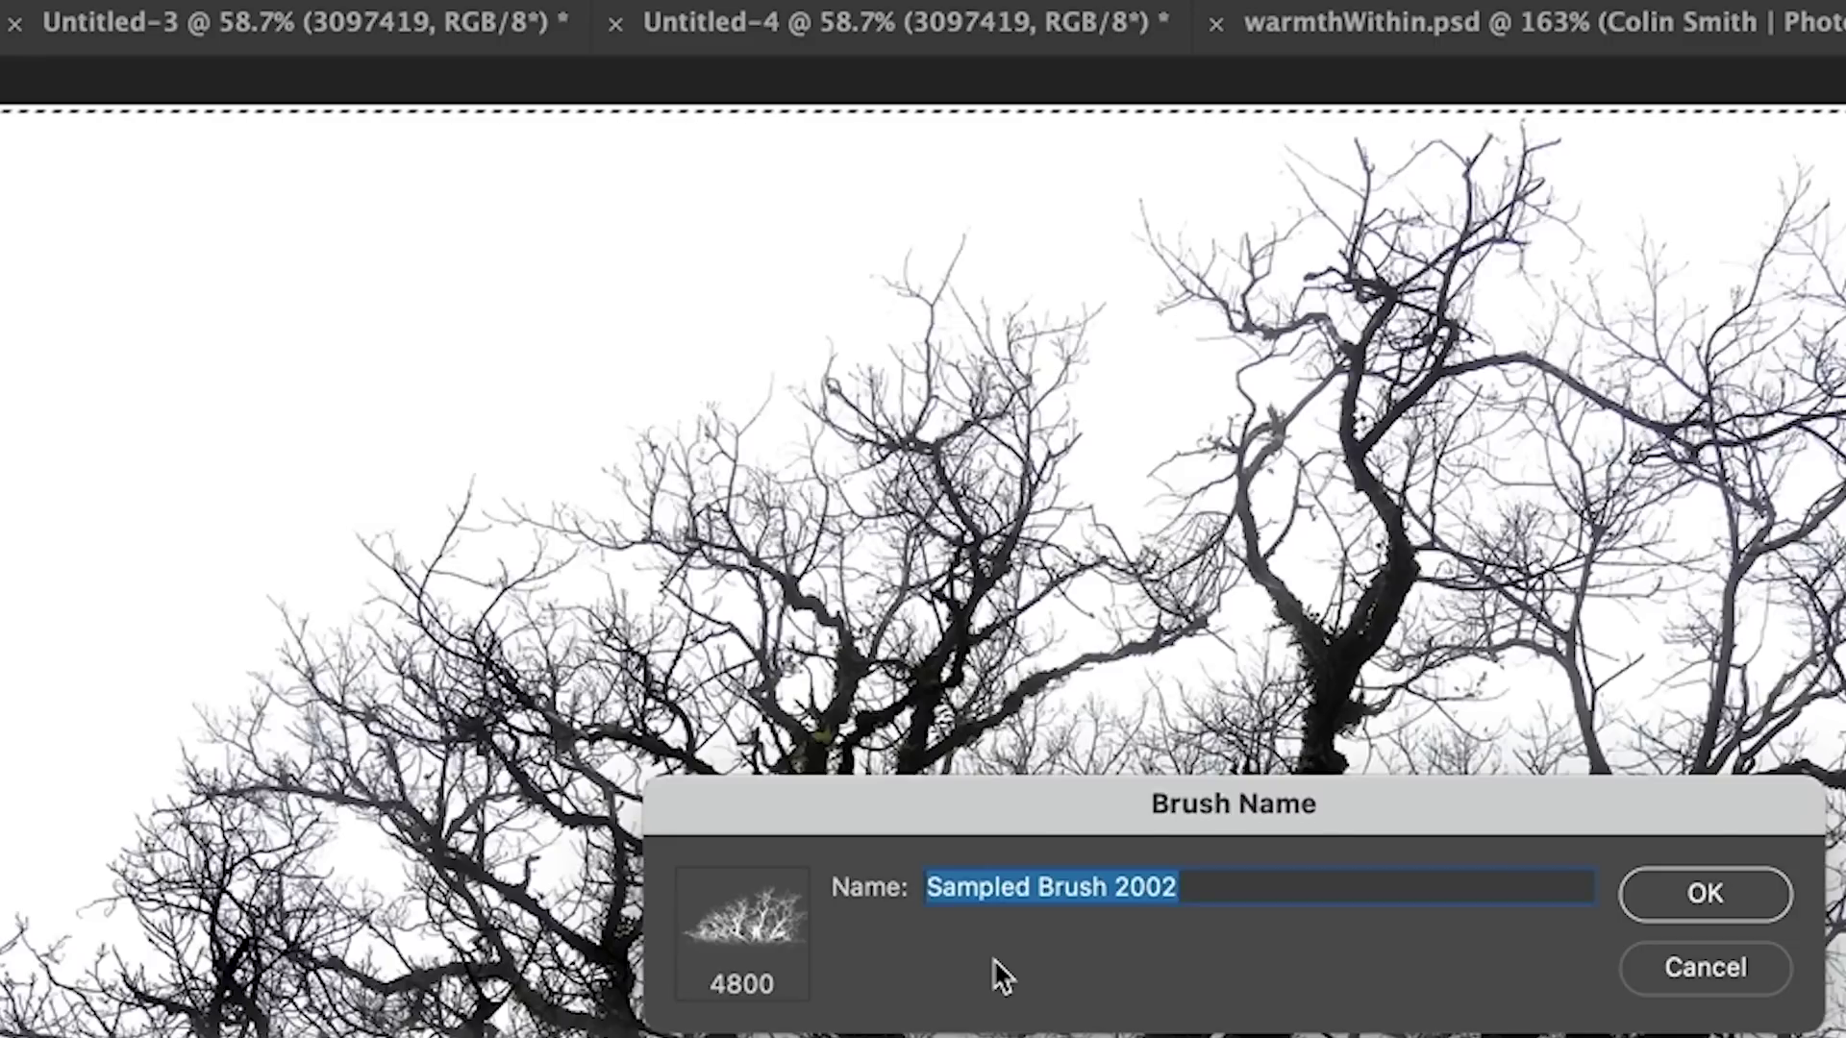
type("br")
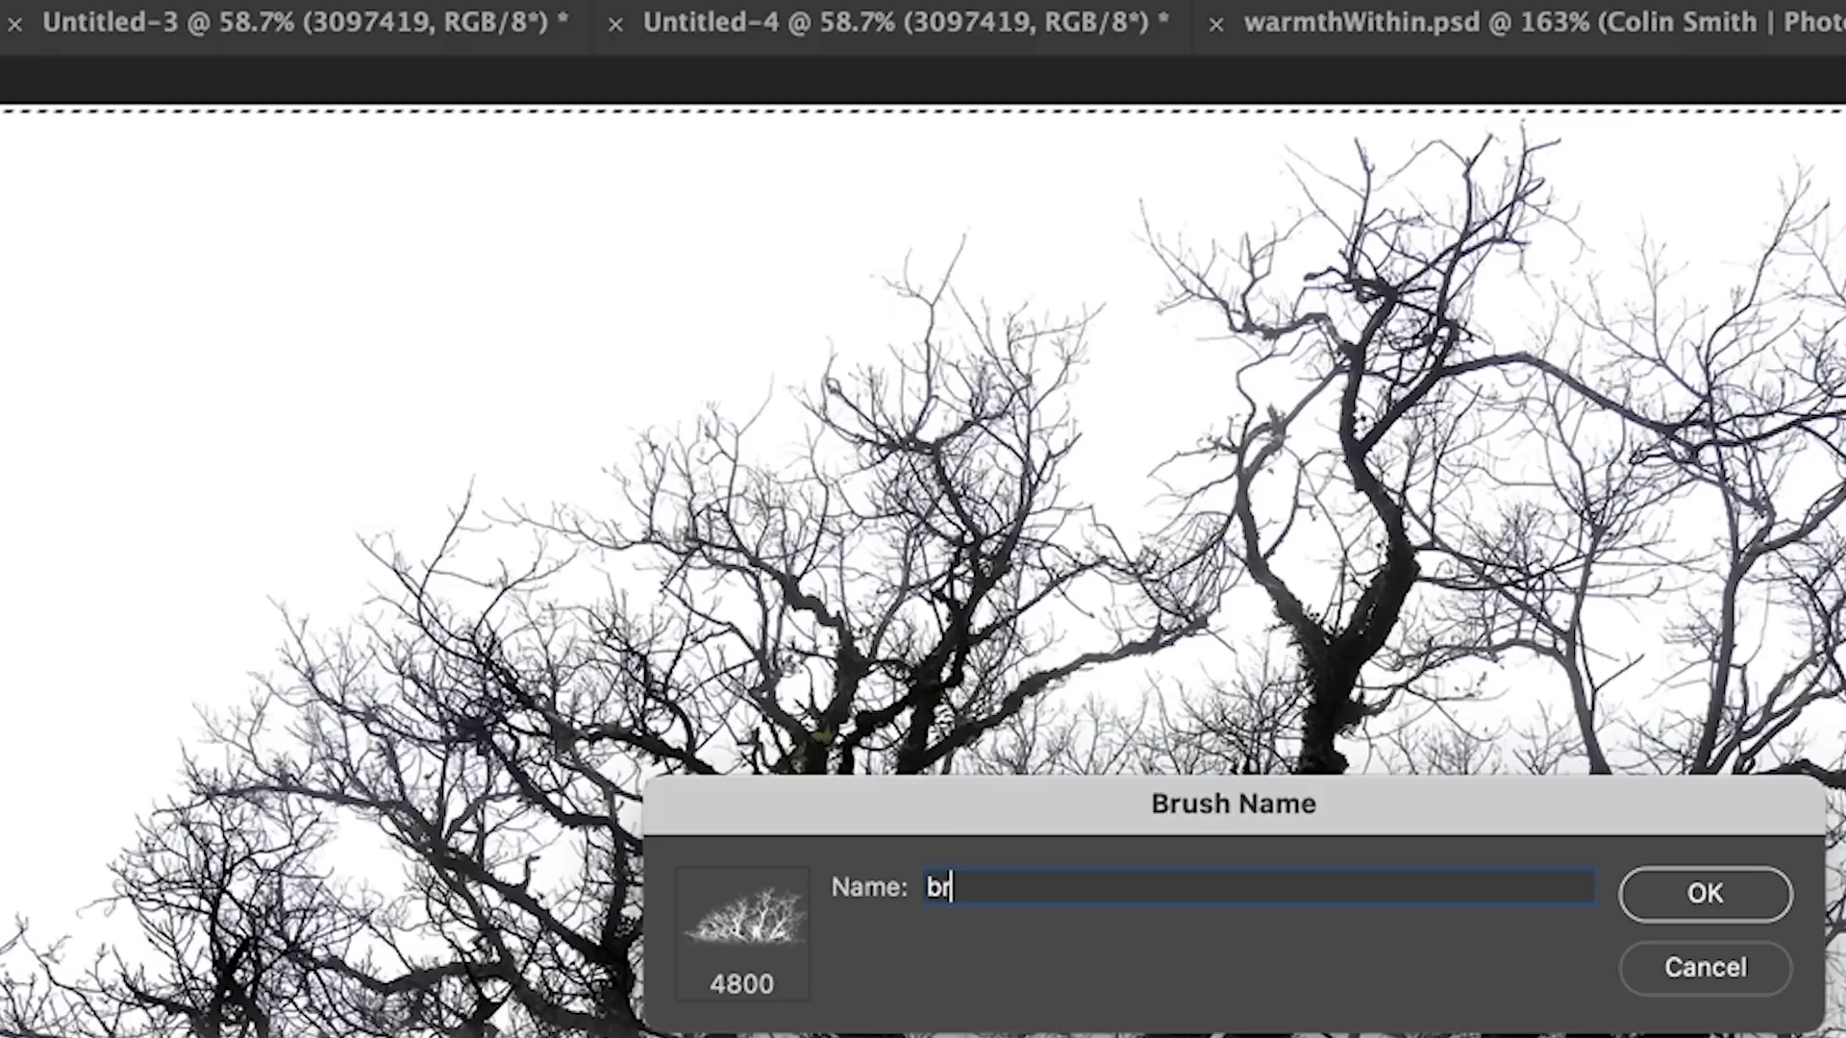
type("anchs")
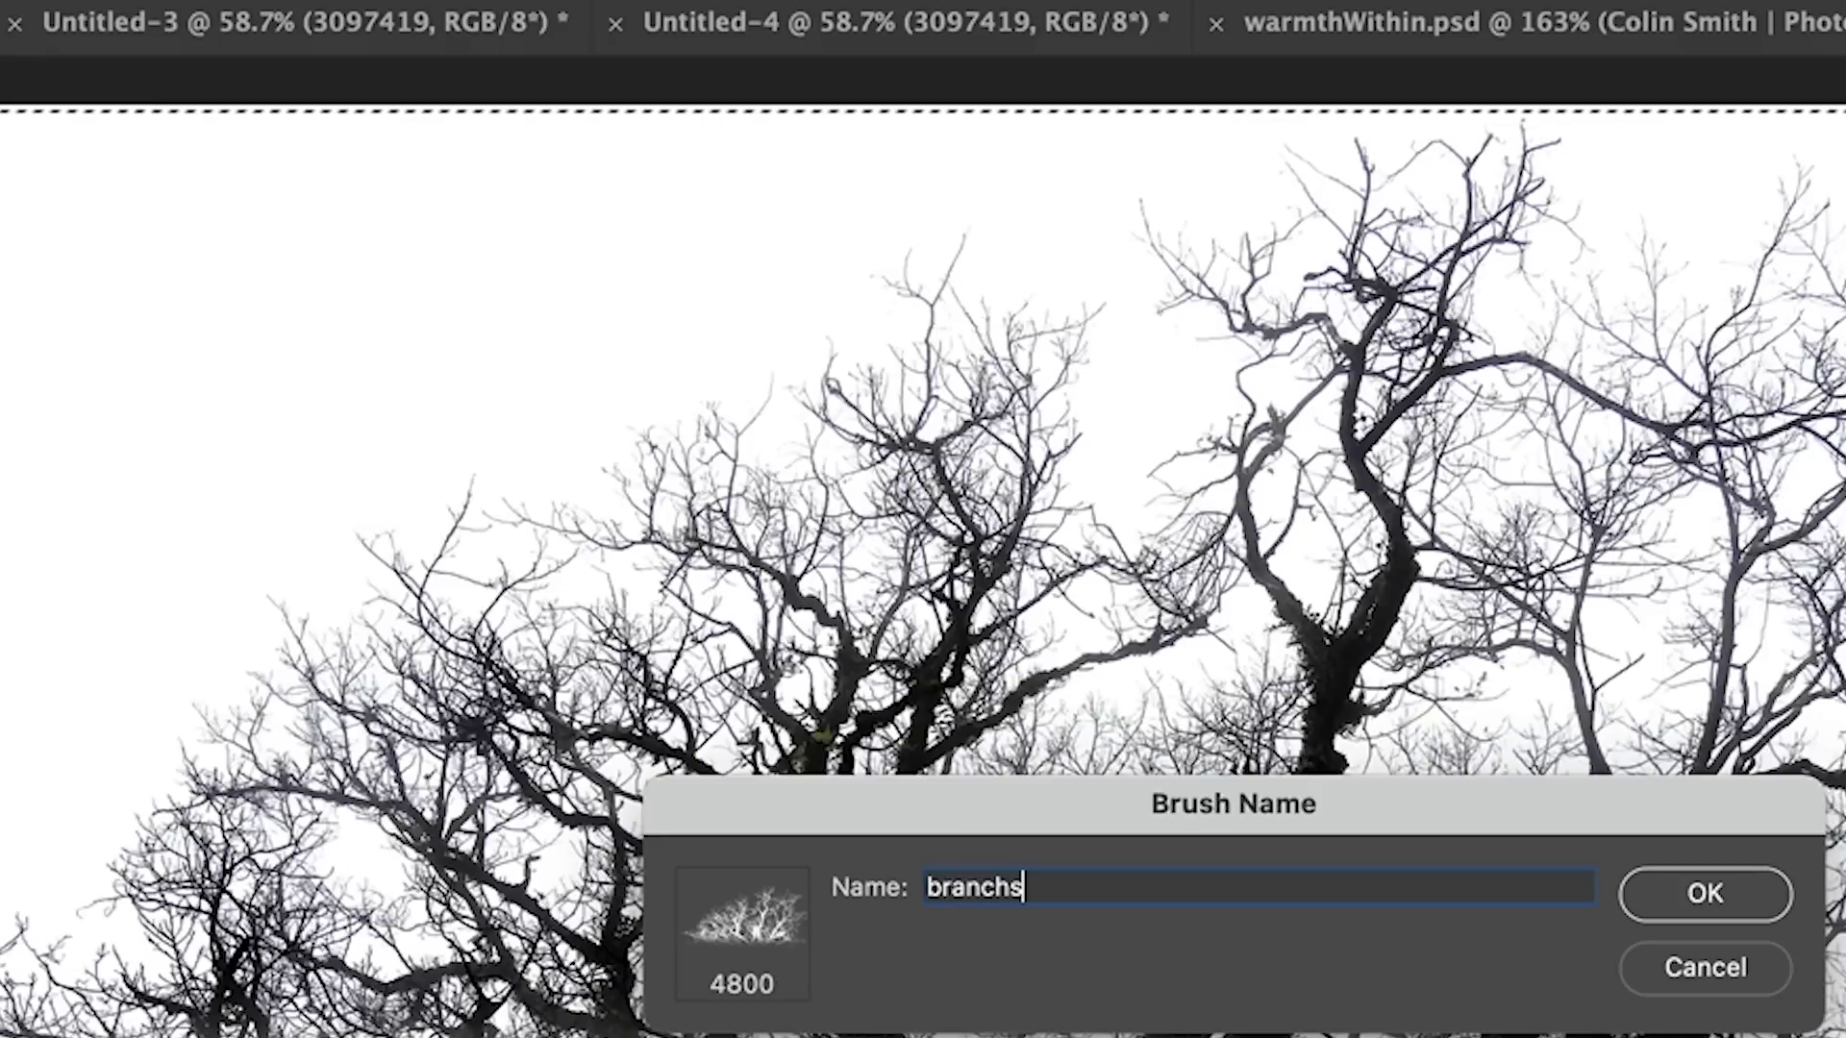
type("es")
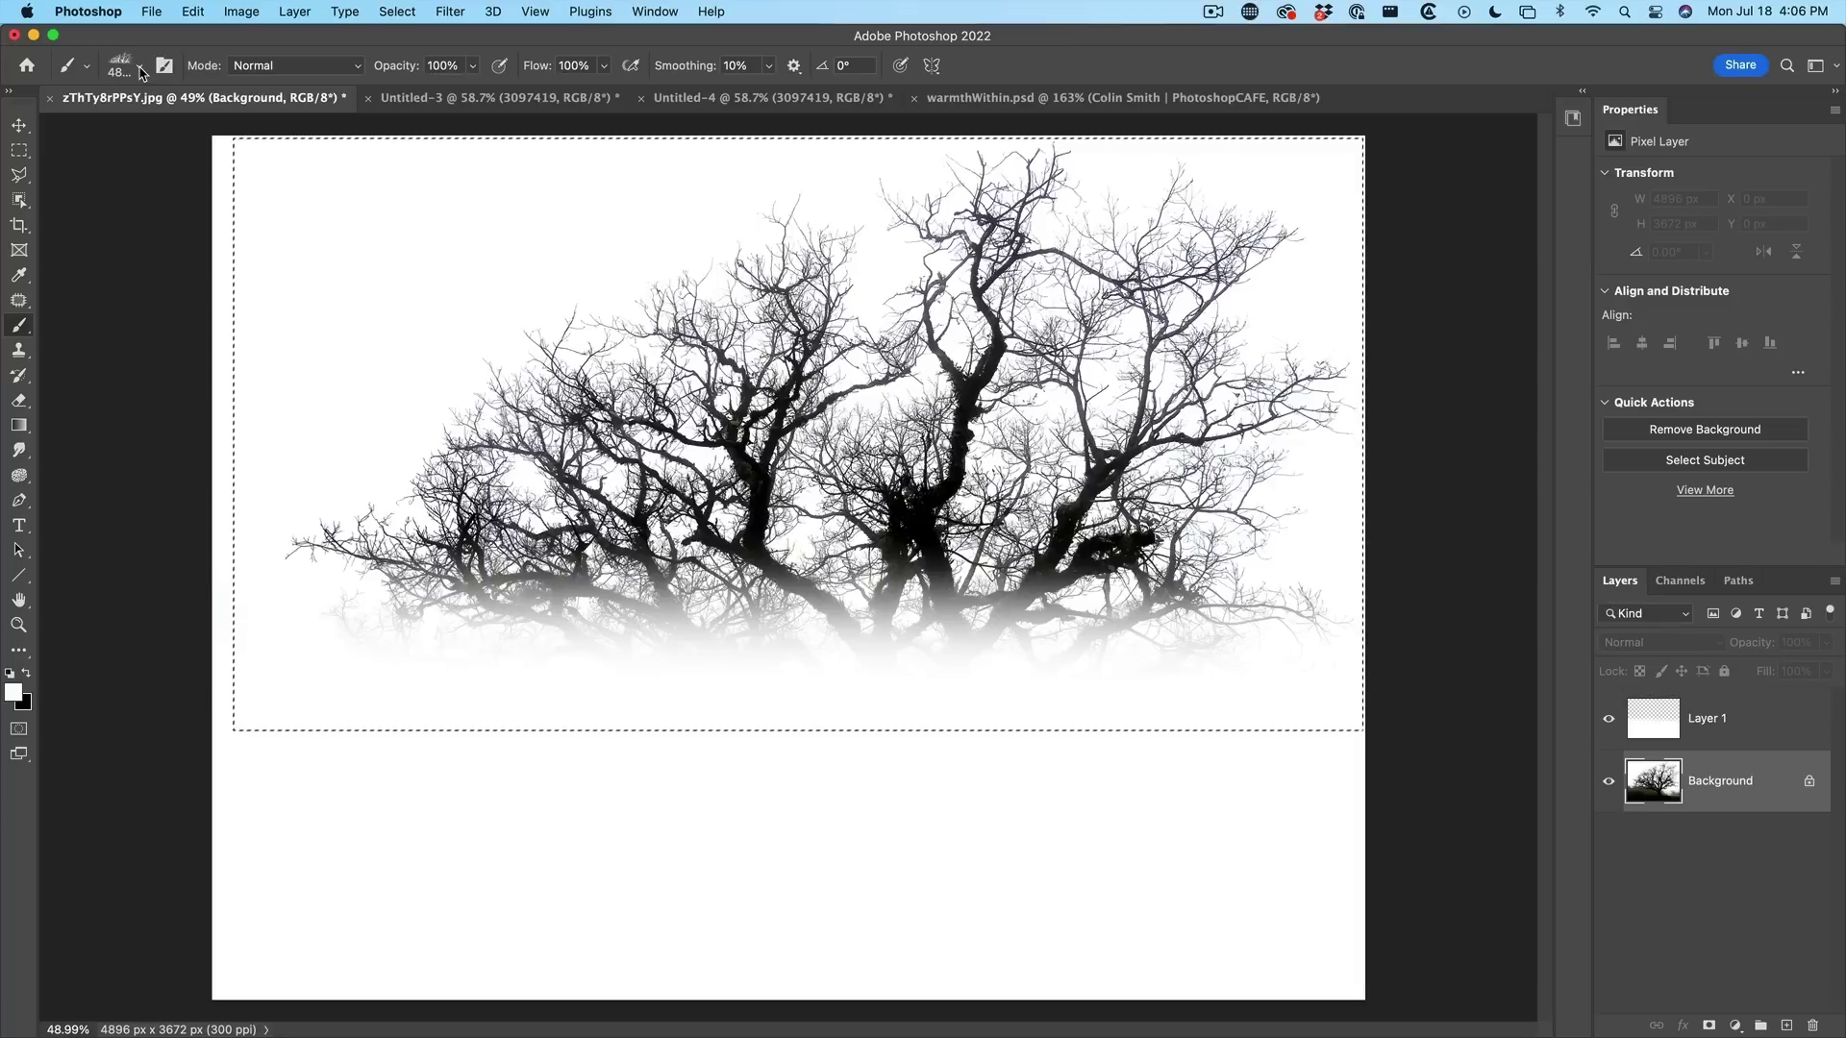
Step: Choose the 4800 px branchs brush preset and return to the Untitled-3 composite
left_click(140, 71)
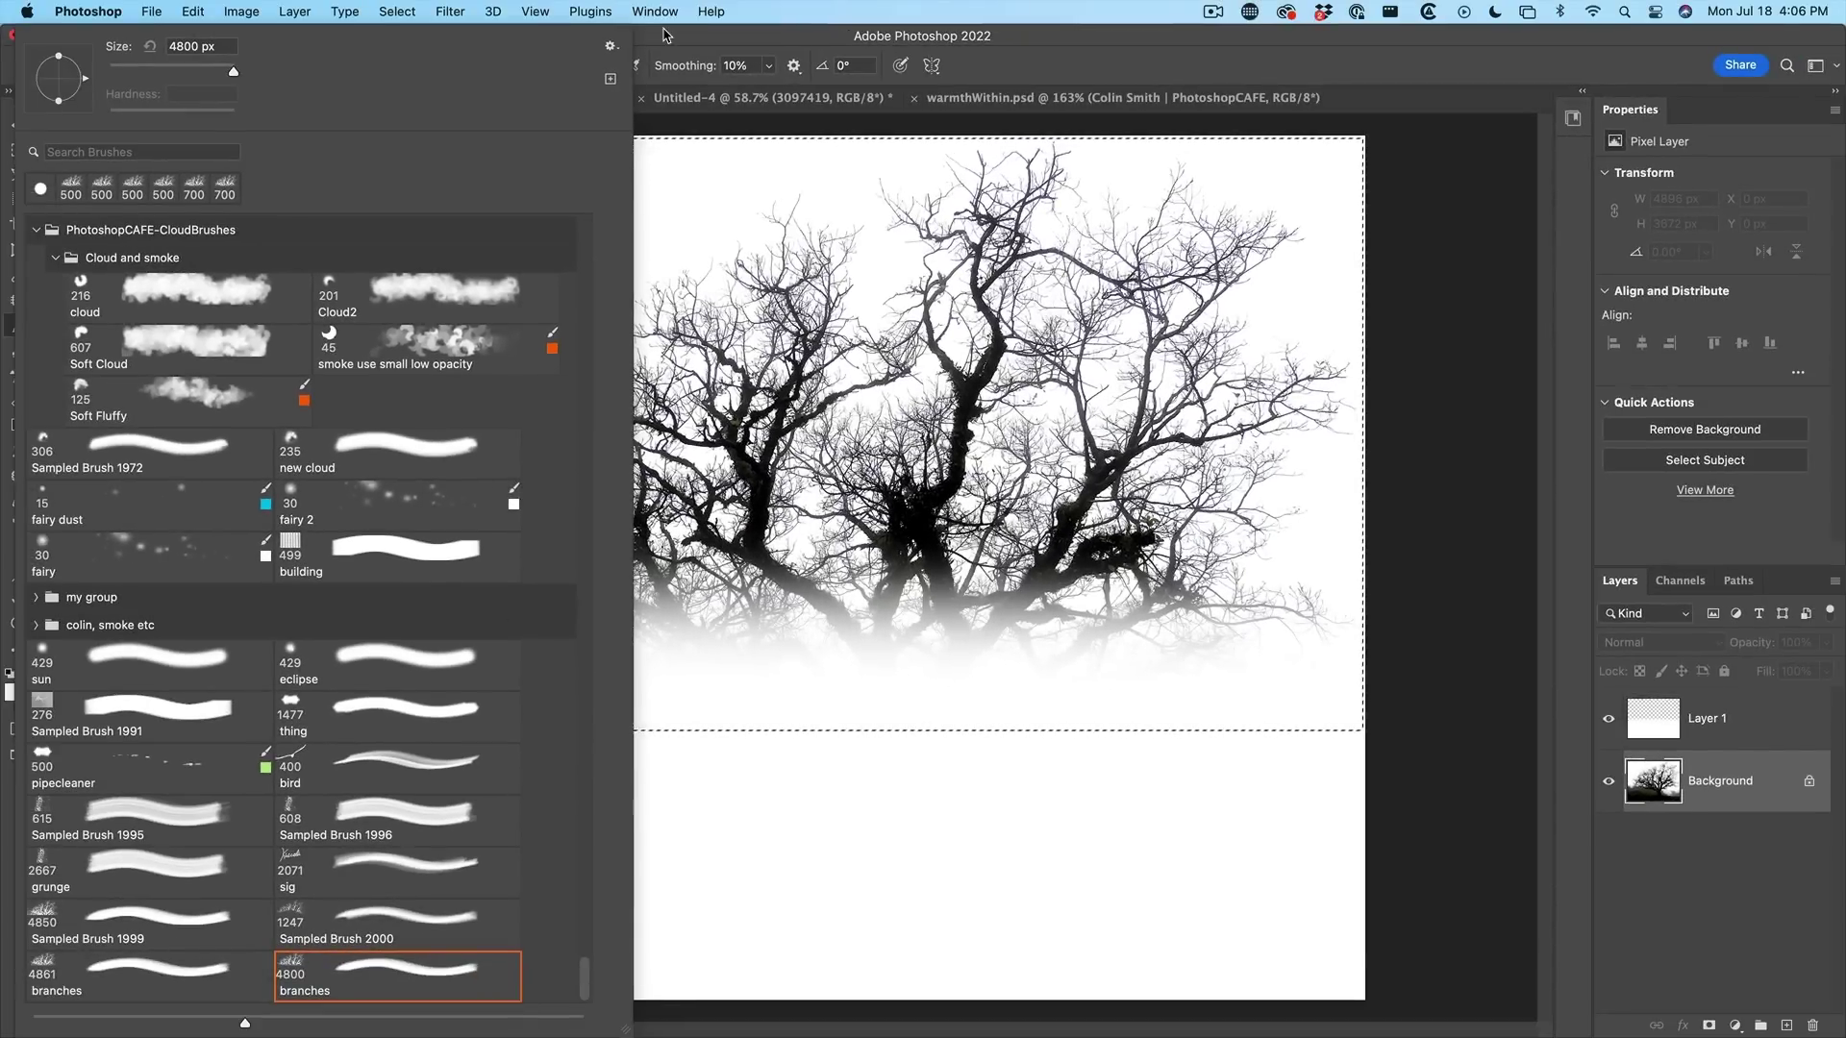
left_click(663, 35)
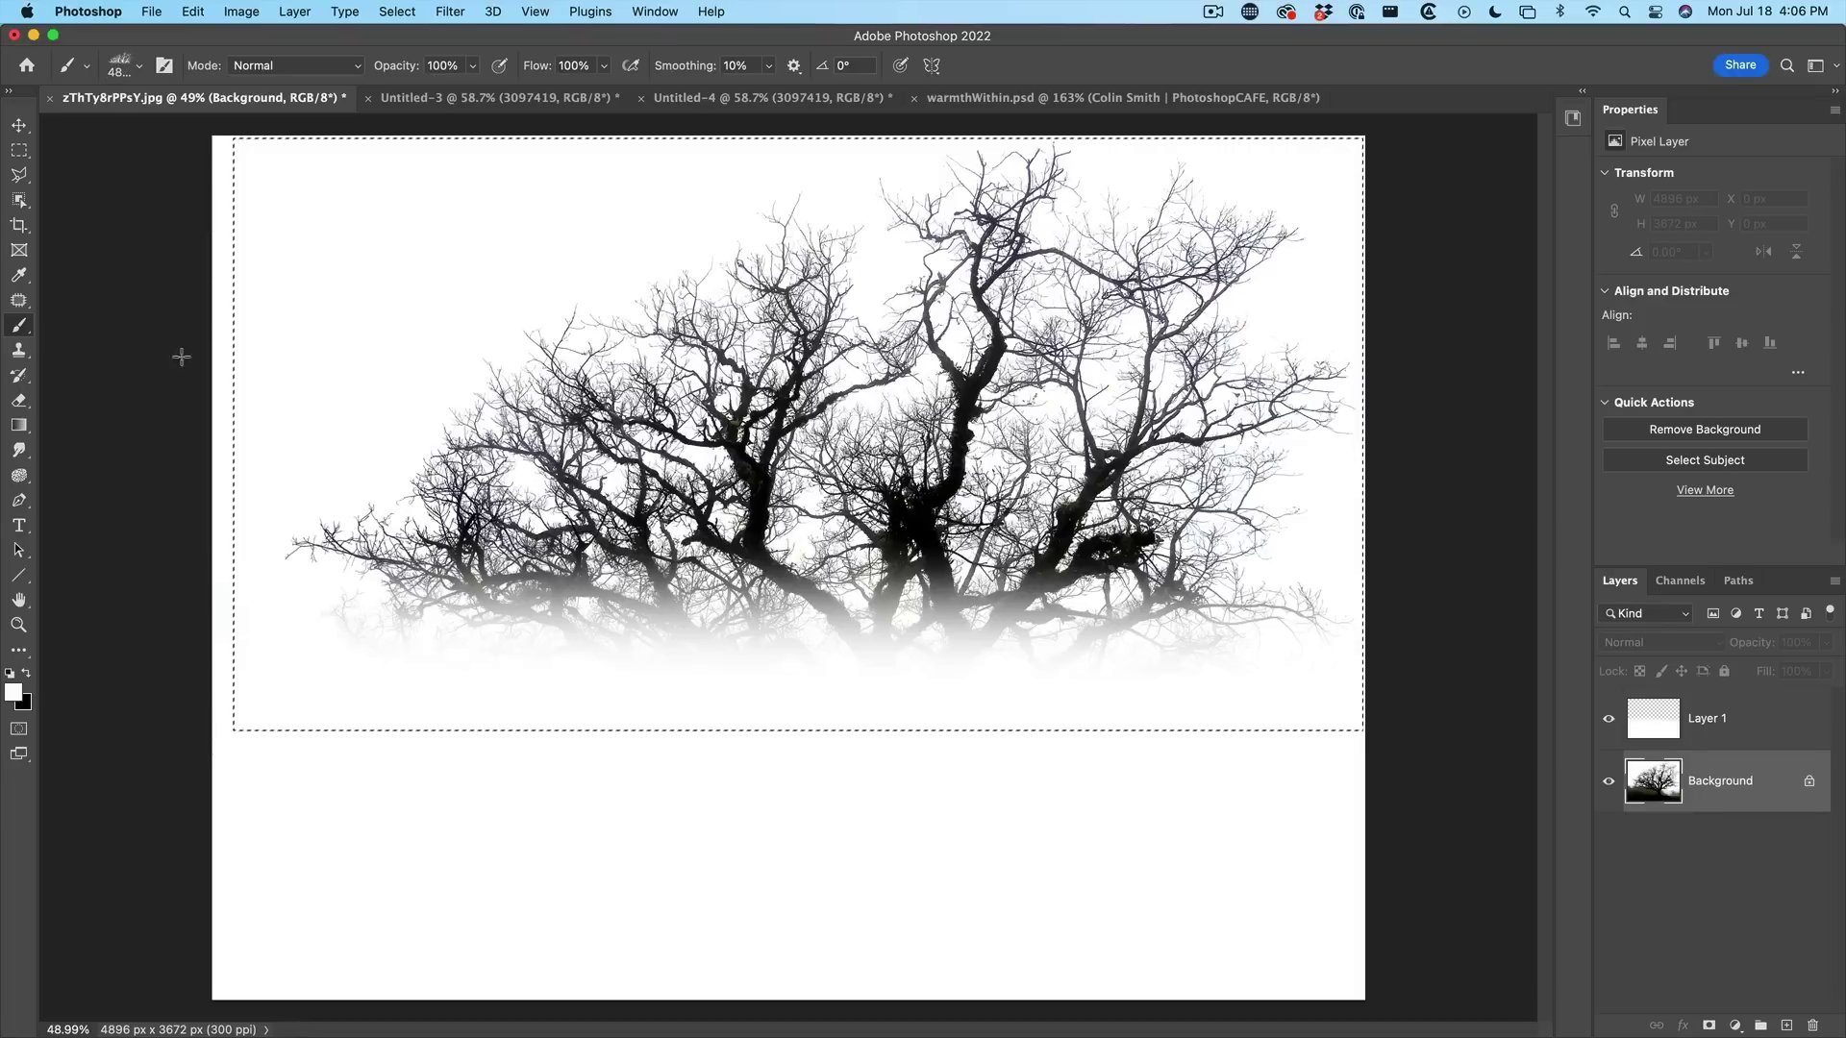
left_click(443, 102)
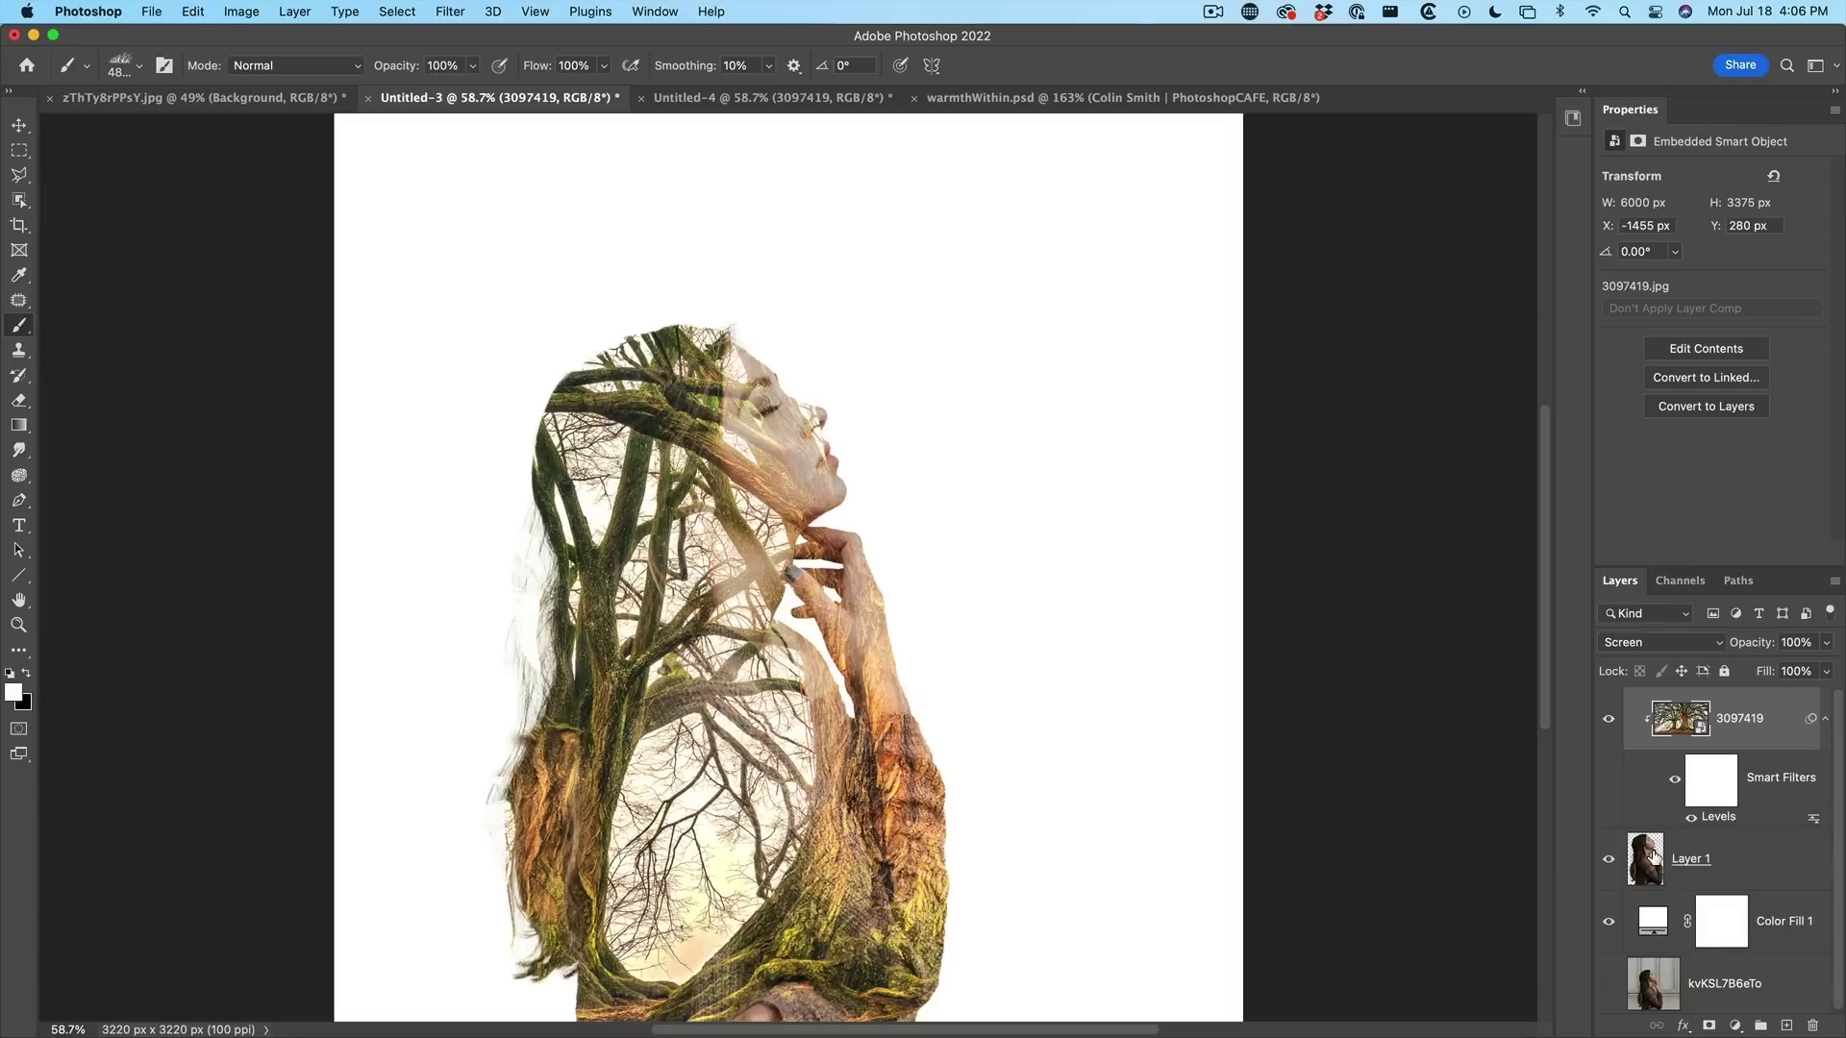
Step: Add an empty Layer 2 above Layer 1 and re-clip the tree layer 3097419 onto it
left_click(1708, 854)
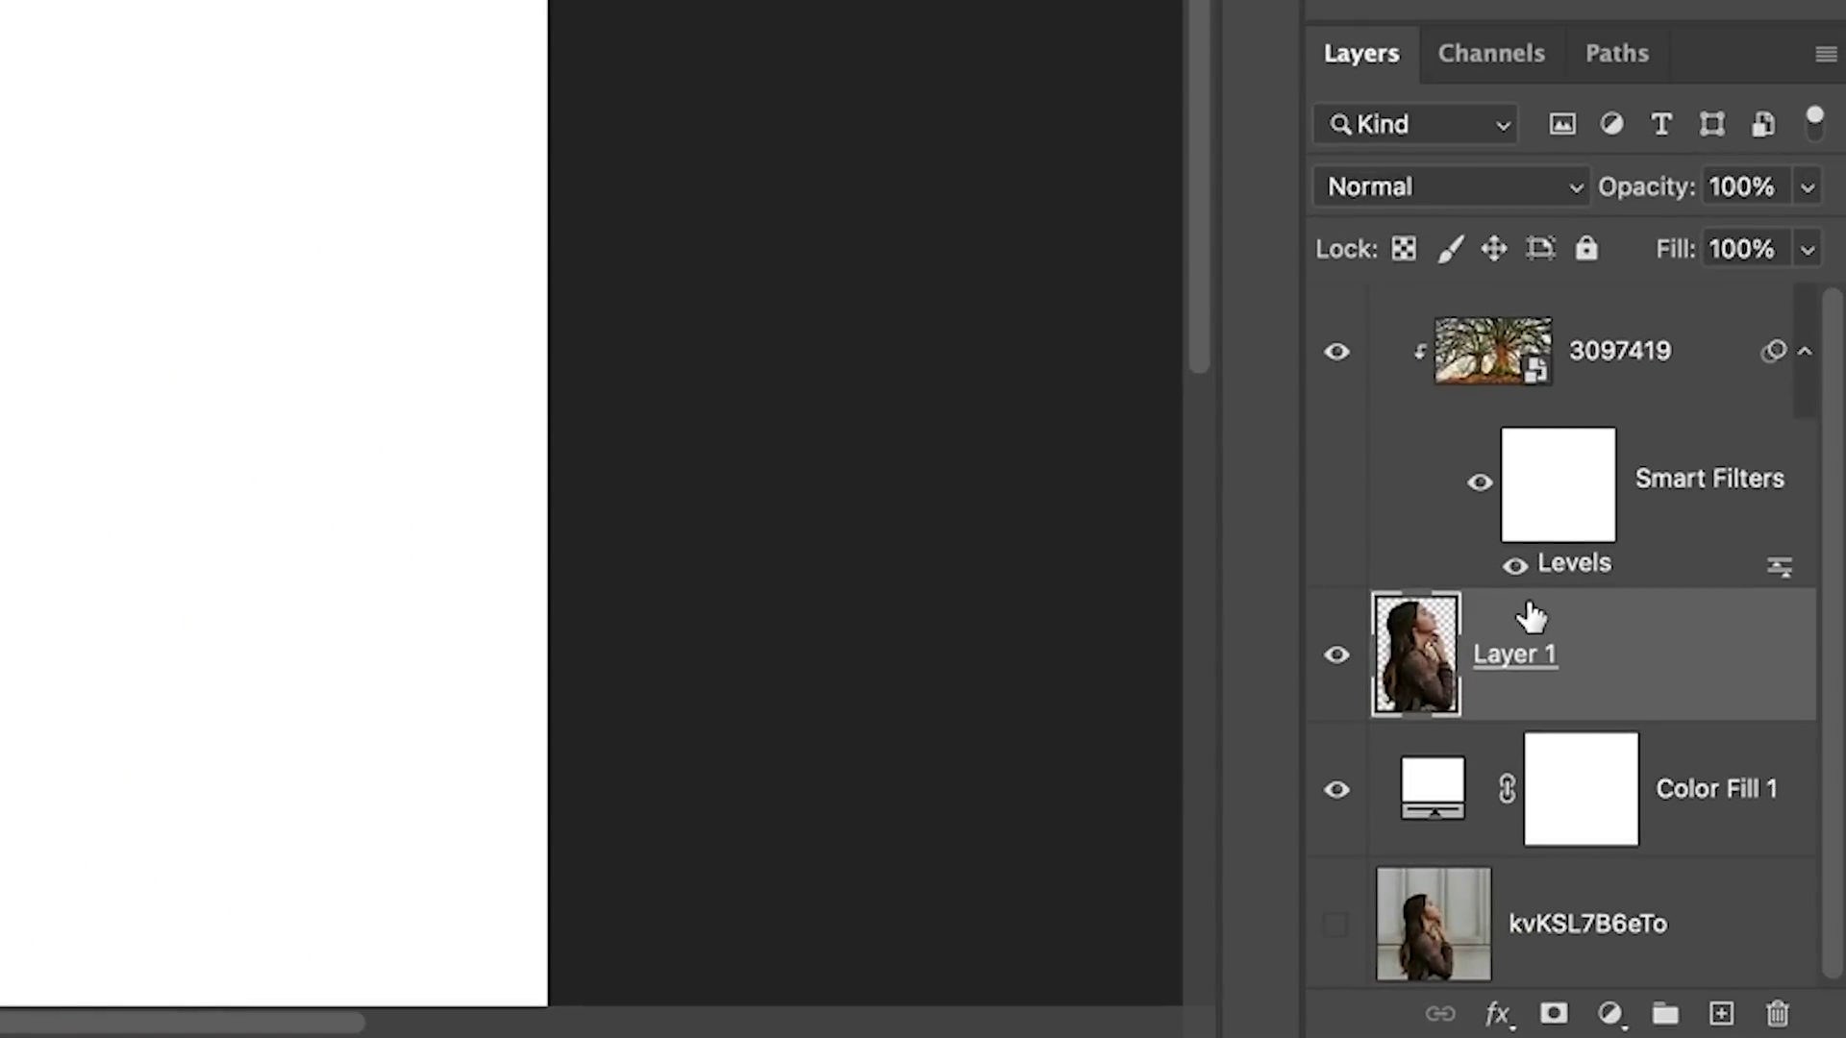
left_click(1720, 1015)
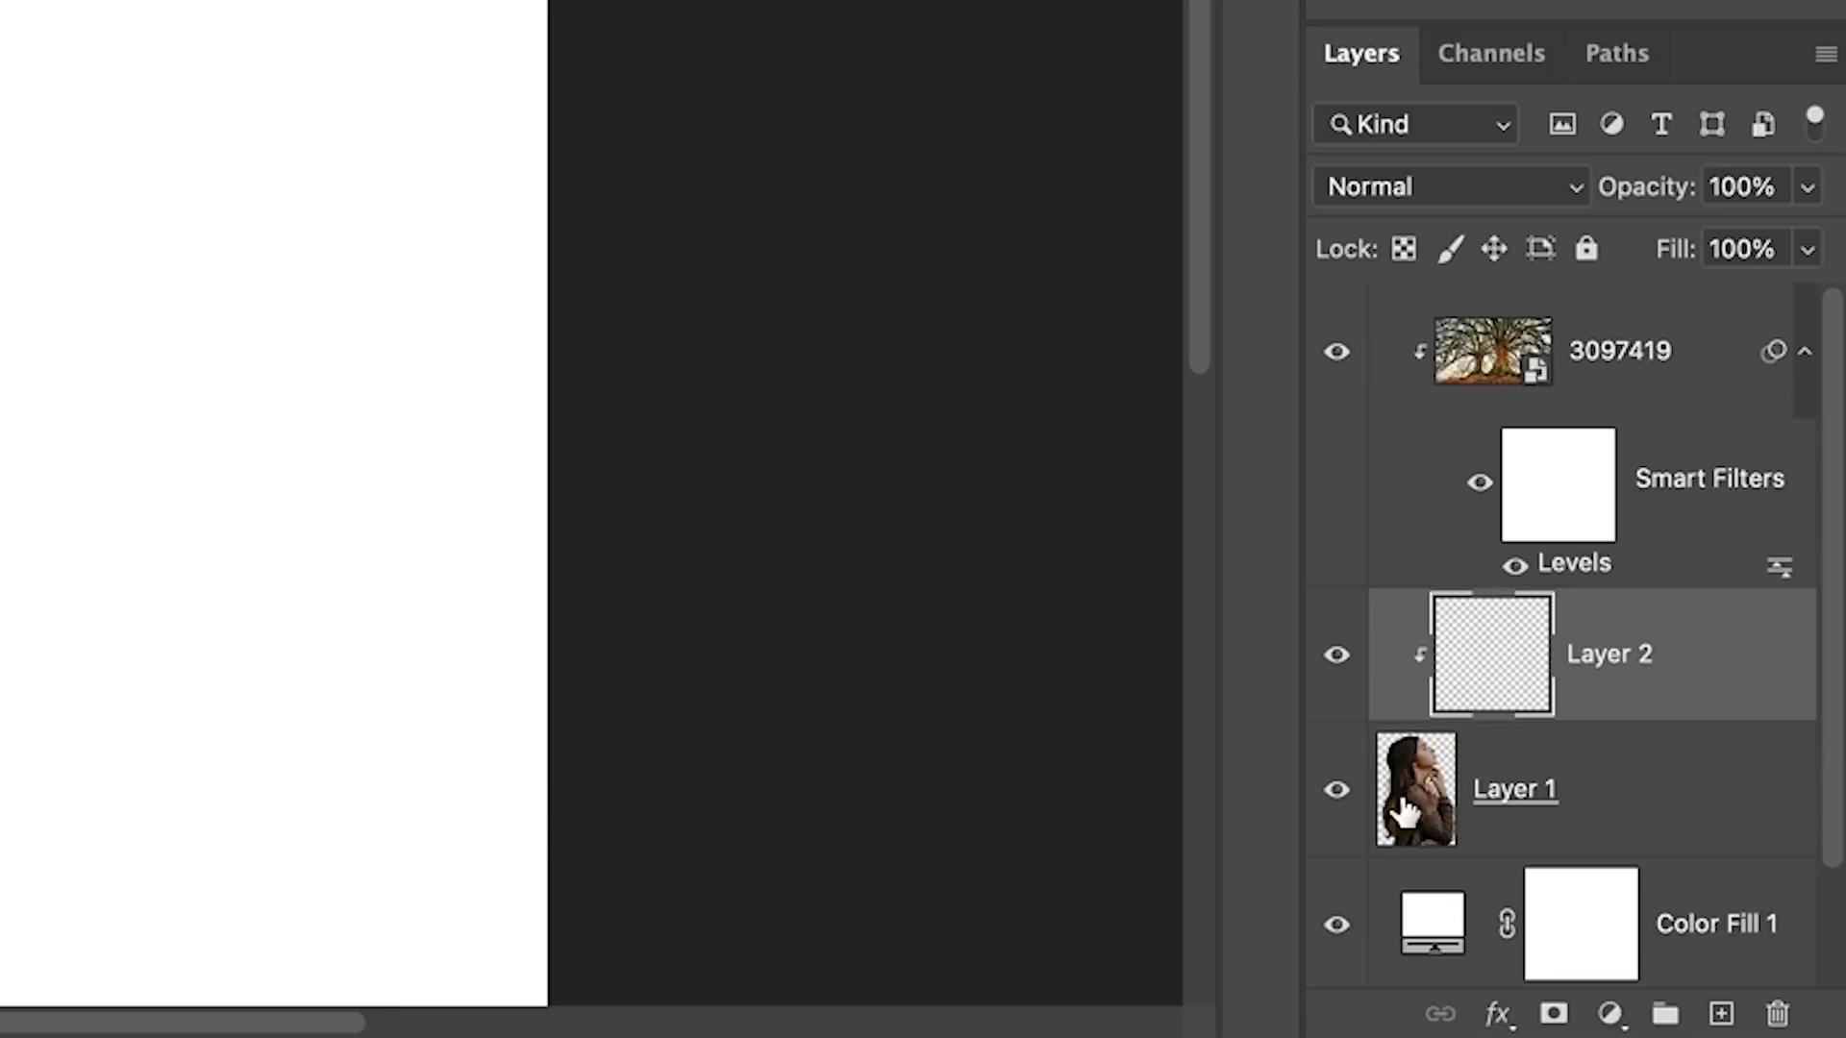
left_click_drag(1430, 760, 1476, 716)
left_click(1476, 716, "alt")
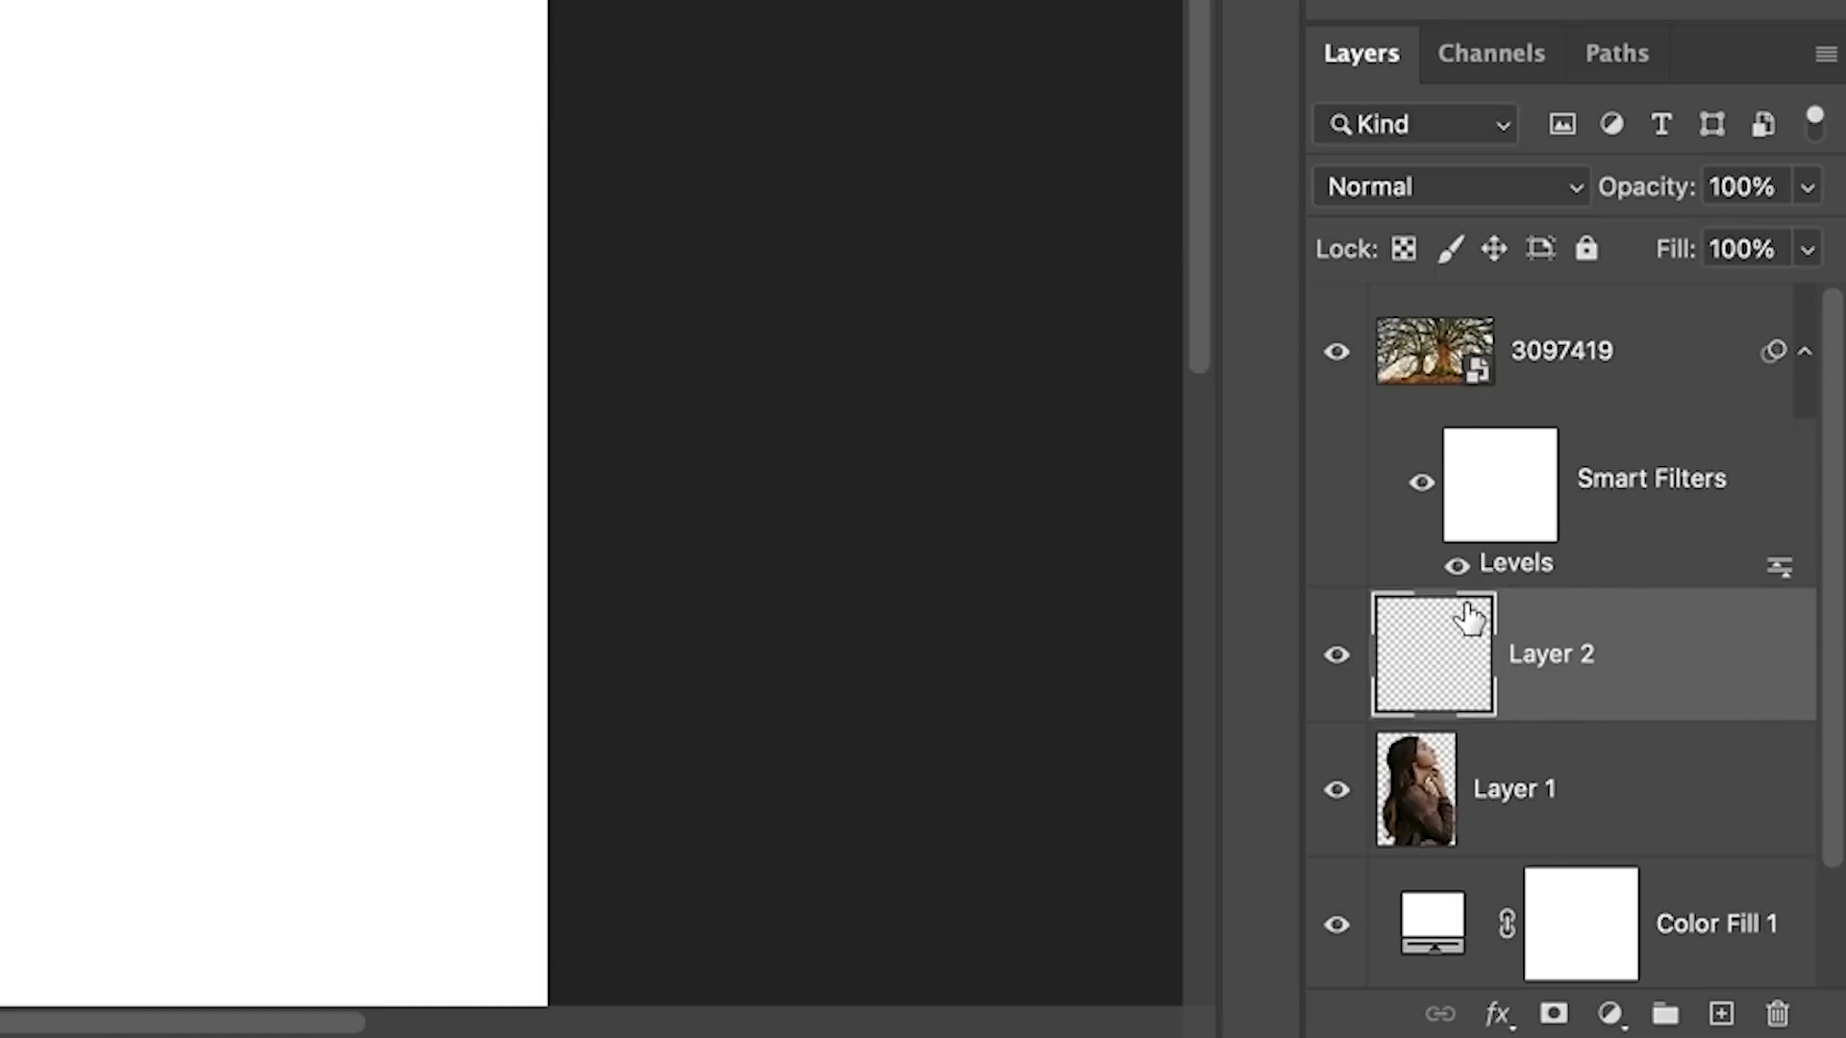
left_click_drag(1463, 587, 1459, 575)
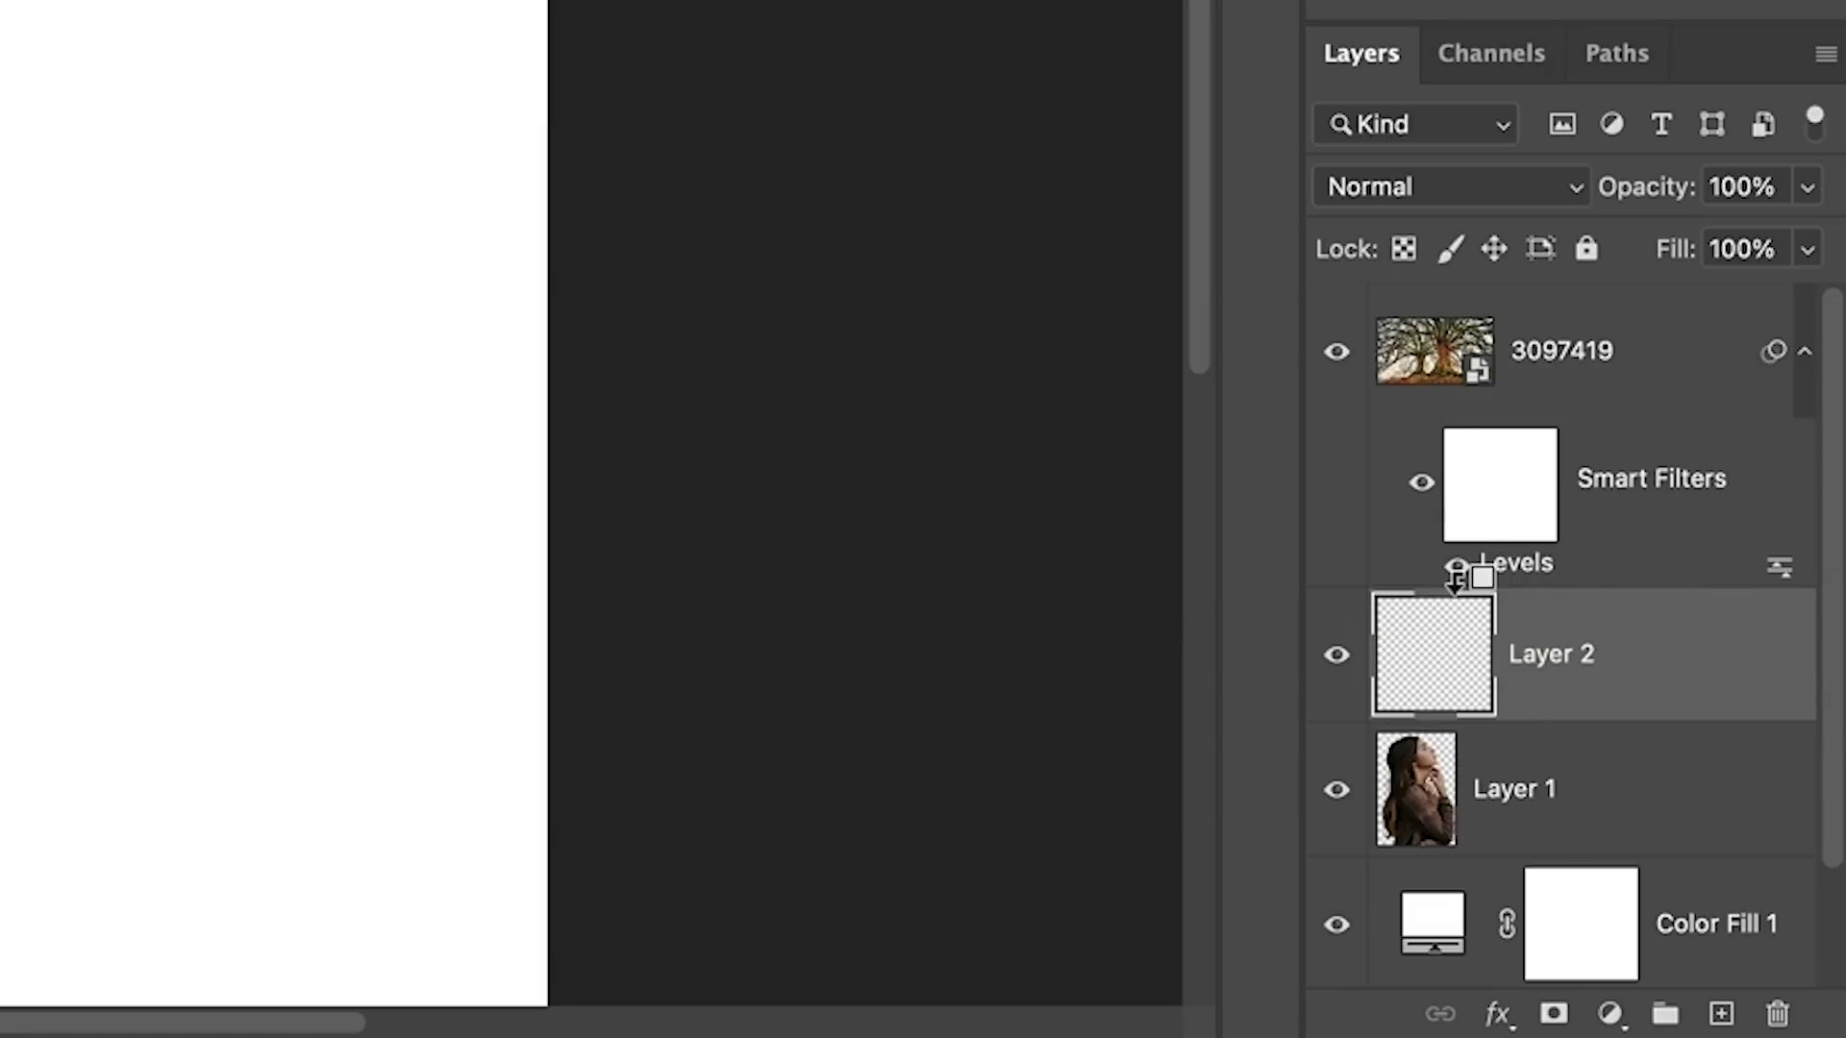
left_click(1461, 586, "alt")
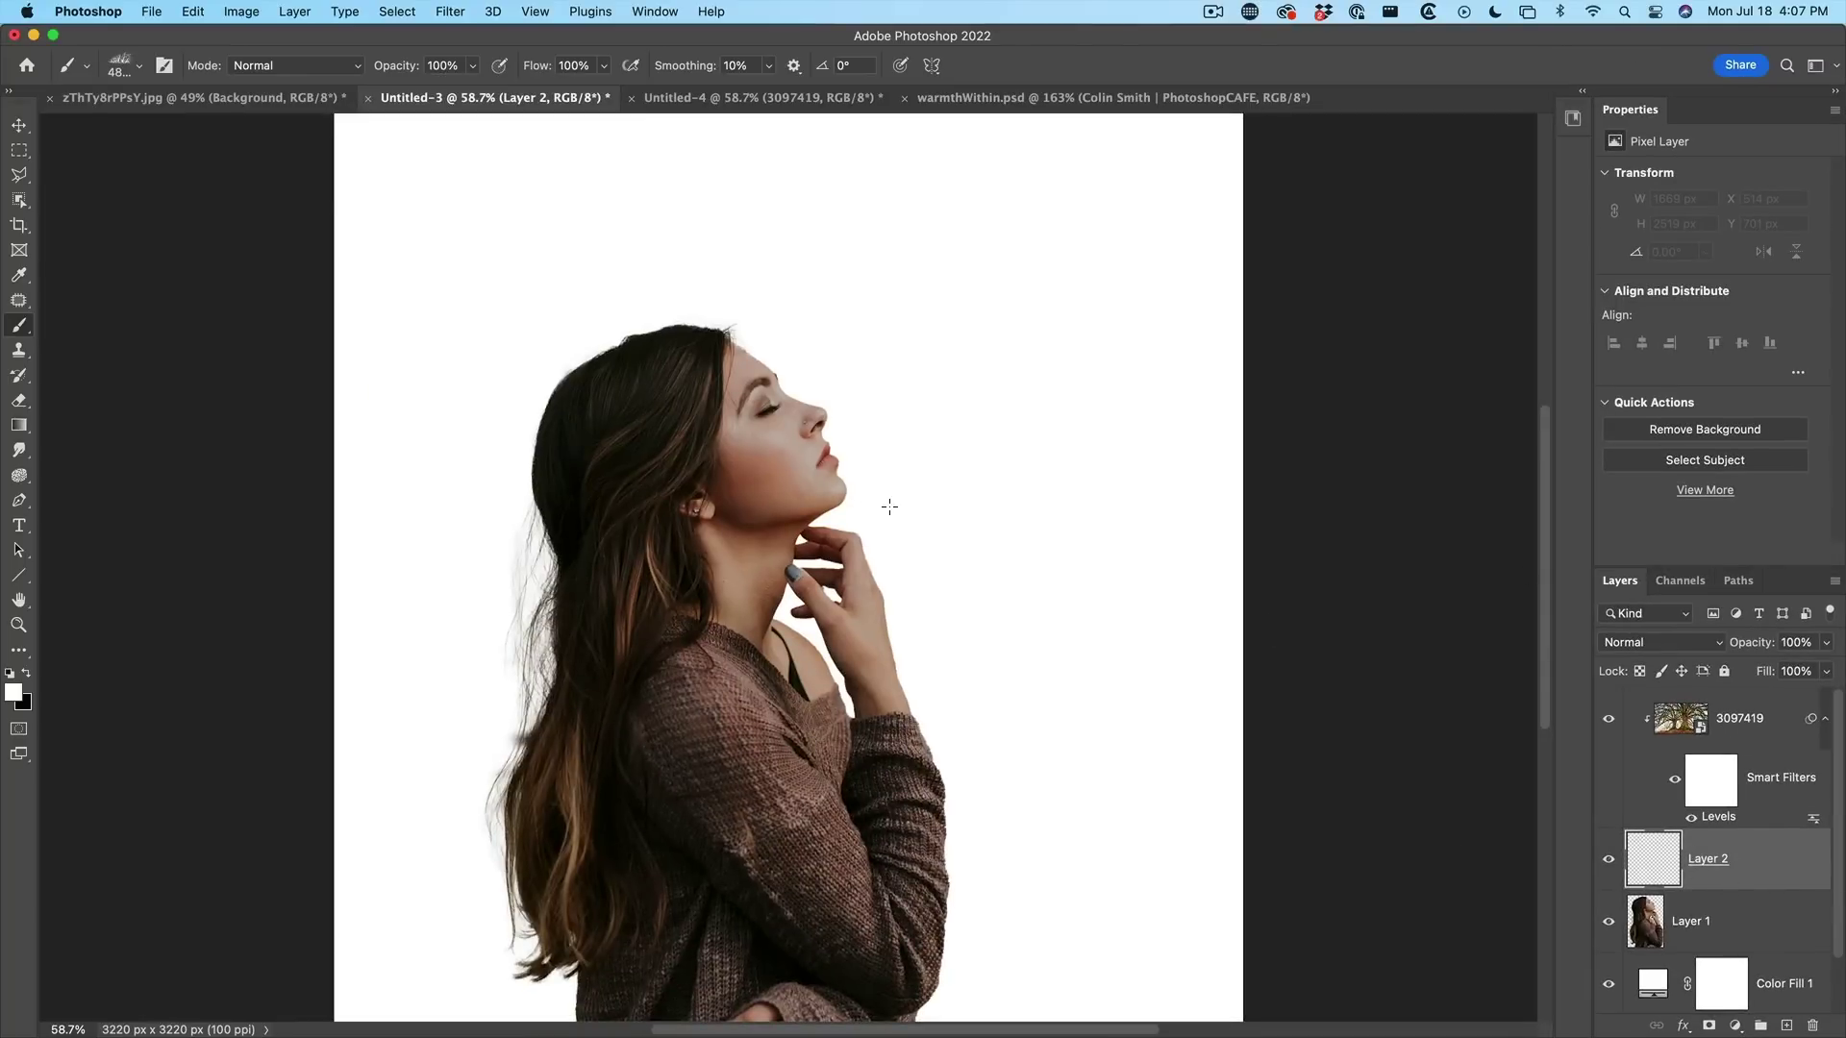
Step: Make black the foreground colour, shrink the branches brush to 1900 px, and toggle pen-pressure sizing
left_click(27, 675)
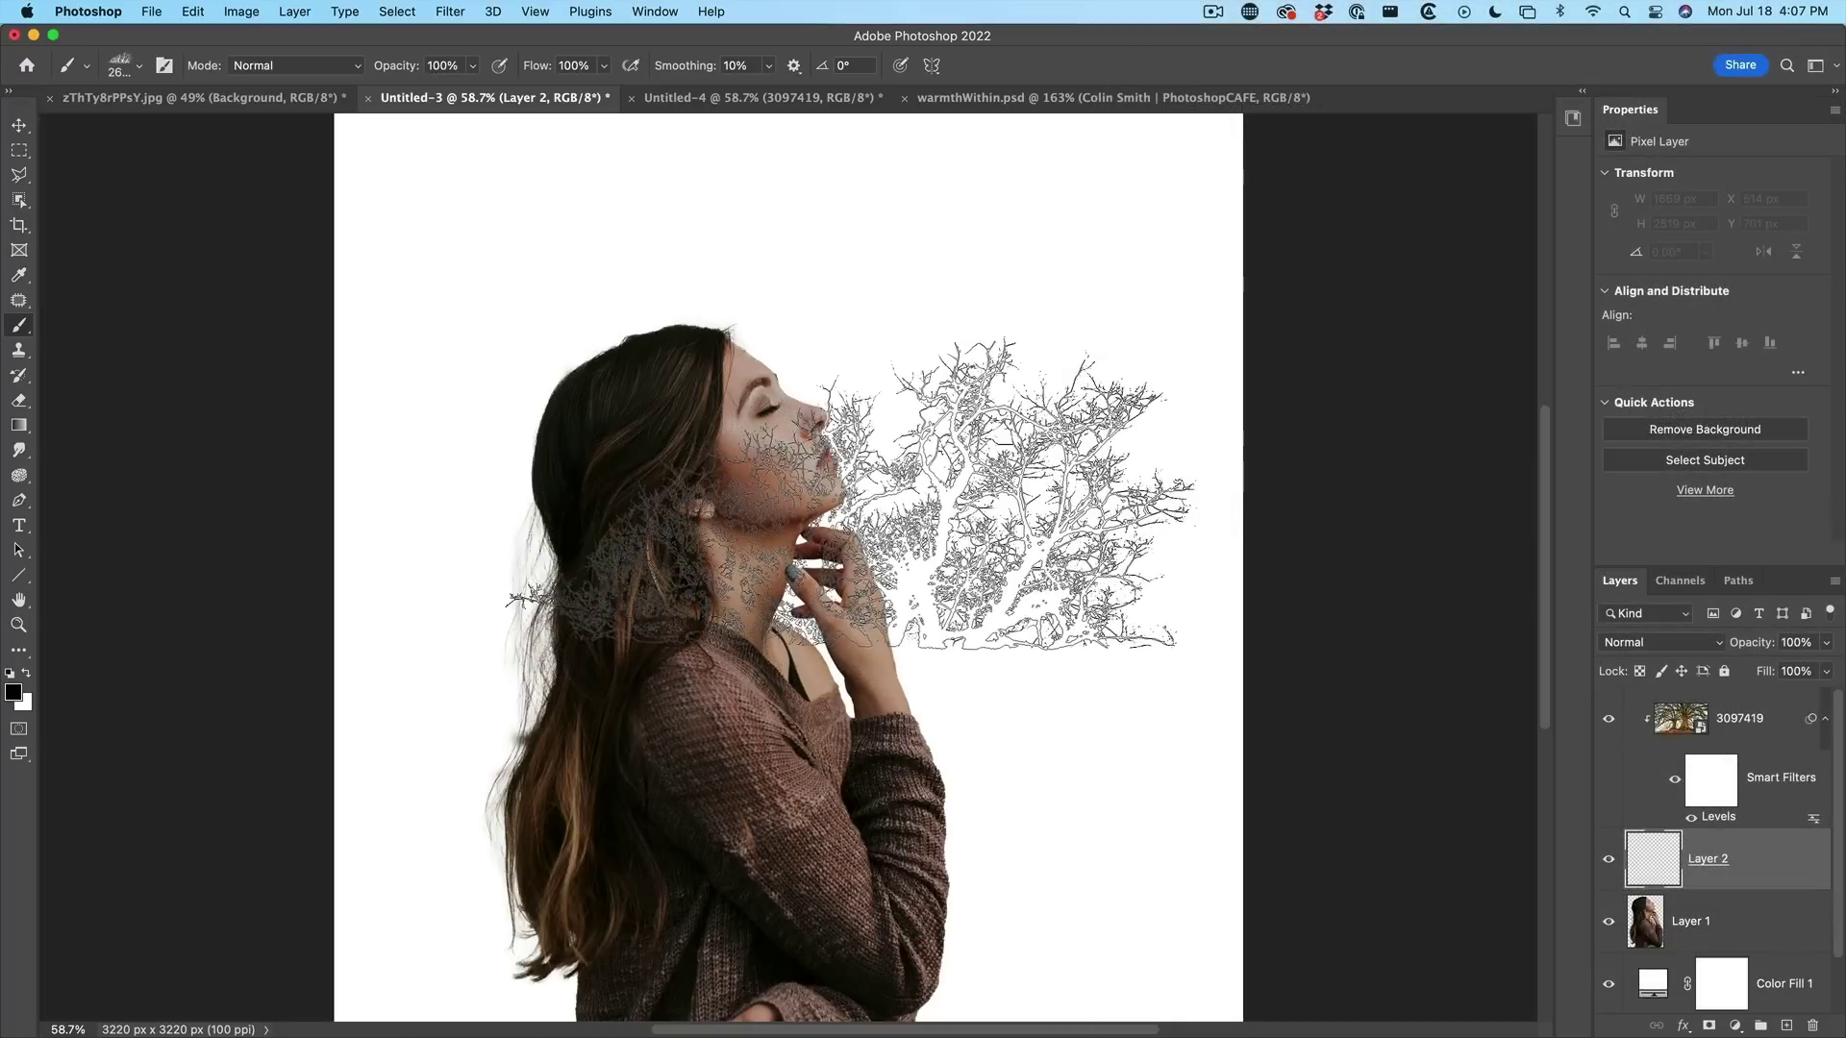
key("bracketleft")
key("bracketleft")
key("bracketleft")
key("bracketleft")
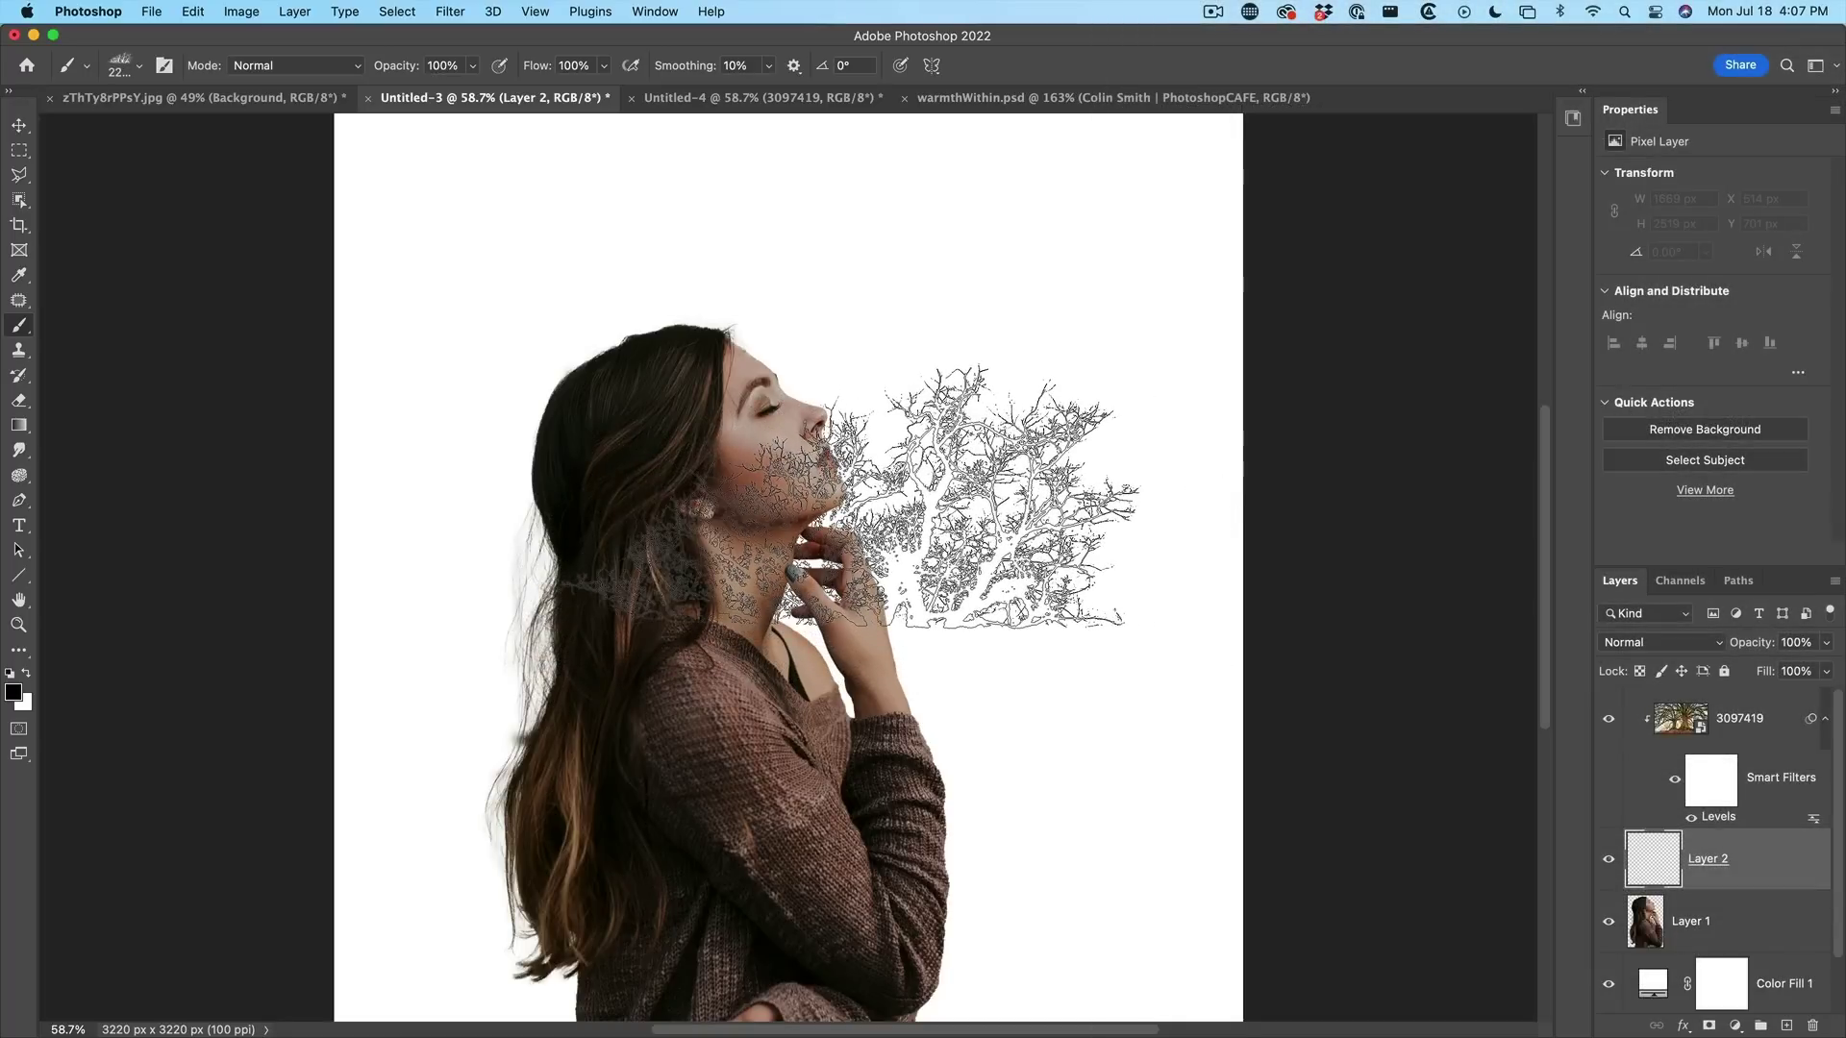
key("bracketleft")
key("bracketleft")
key("bracketleft")
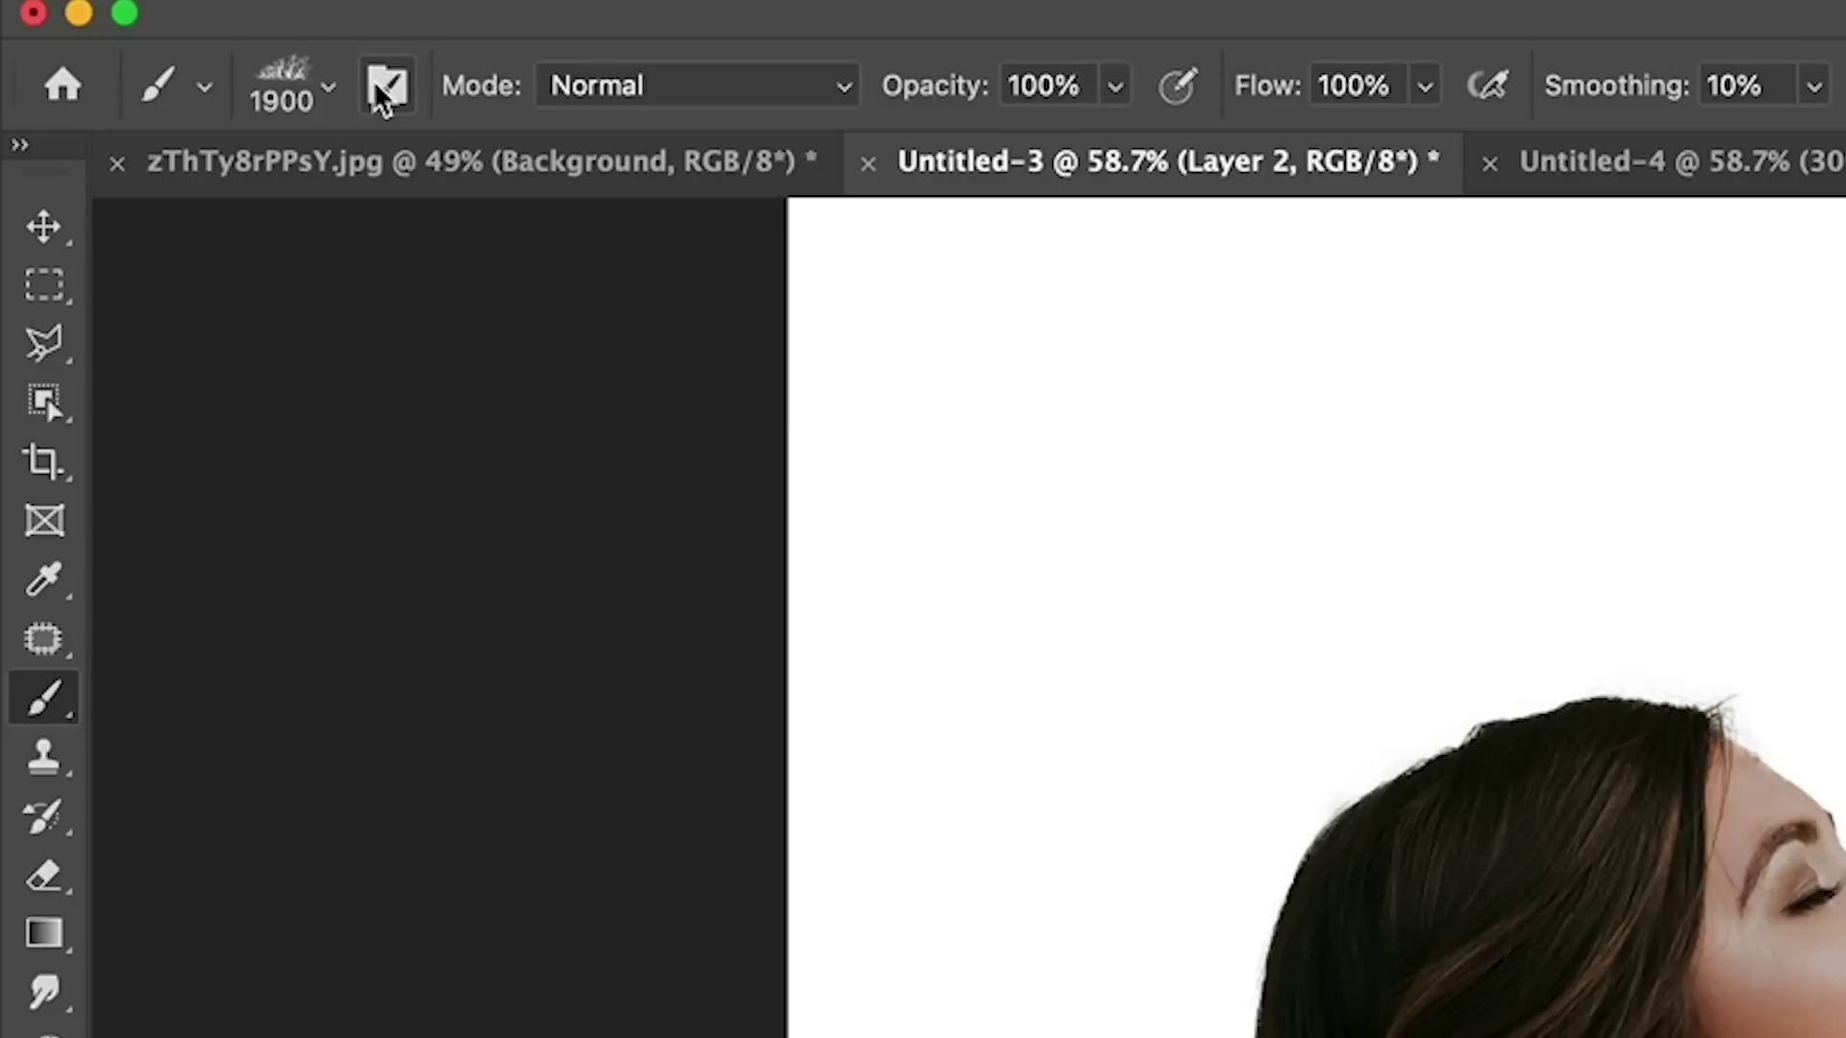
left_click(385, 97)
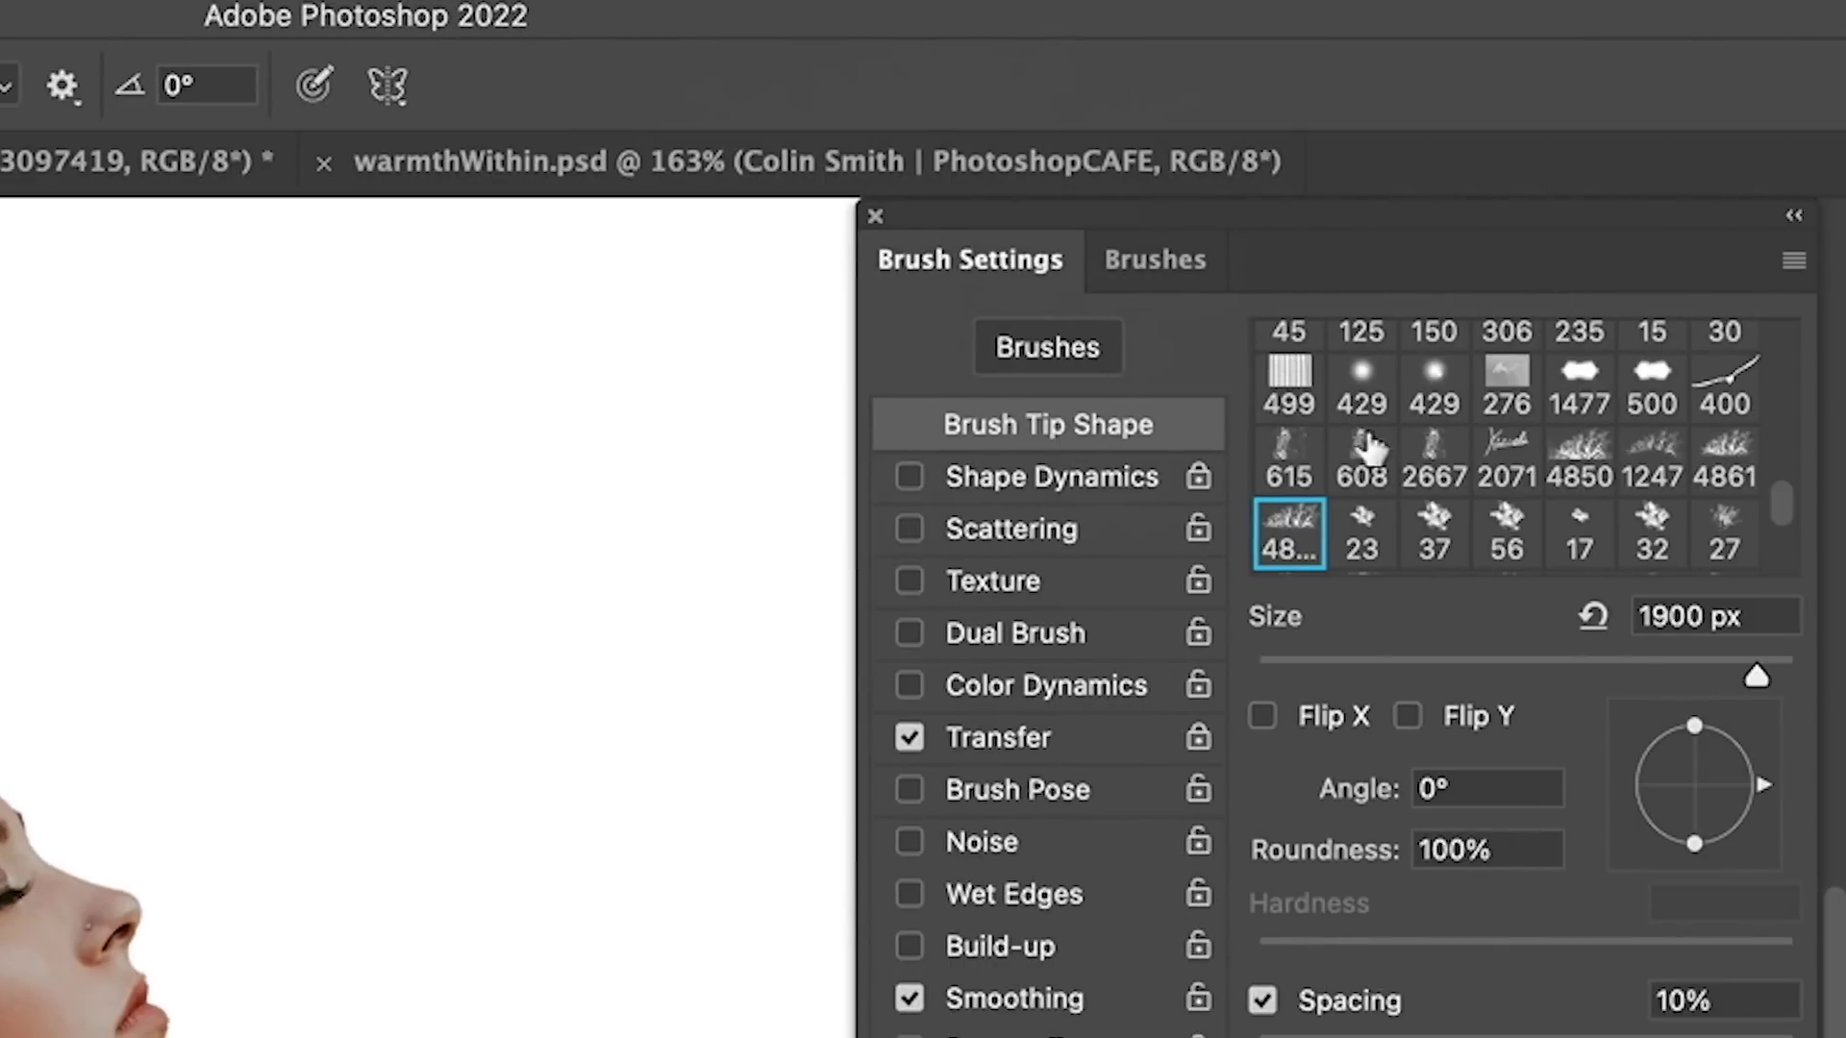
Step: Tilt the branches brush tip, resize it to 900 px, and rotate it to about -3°
mouse_move(1767, 784)
left_mouse_down()
mouse_move(1700, 702)
mouse_move(1747, 741)
mouse_move(1758, 817)
left_mouse_up()
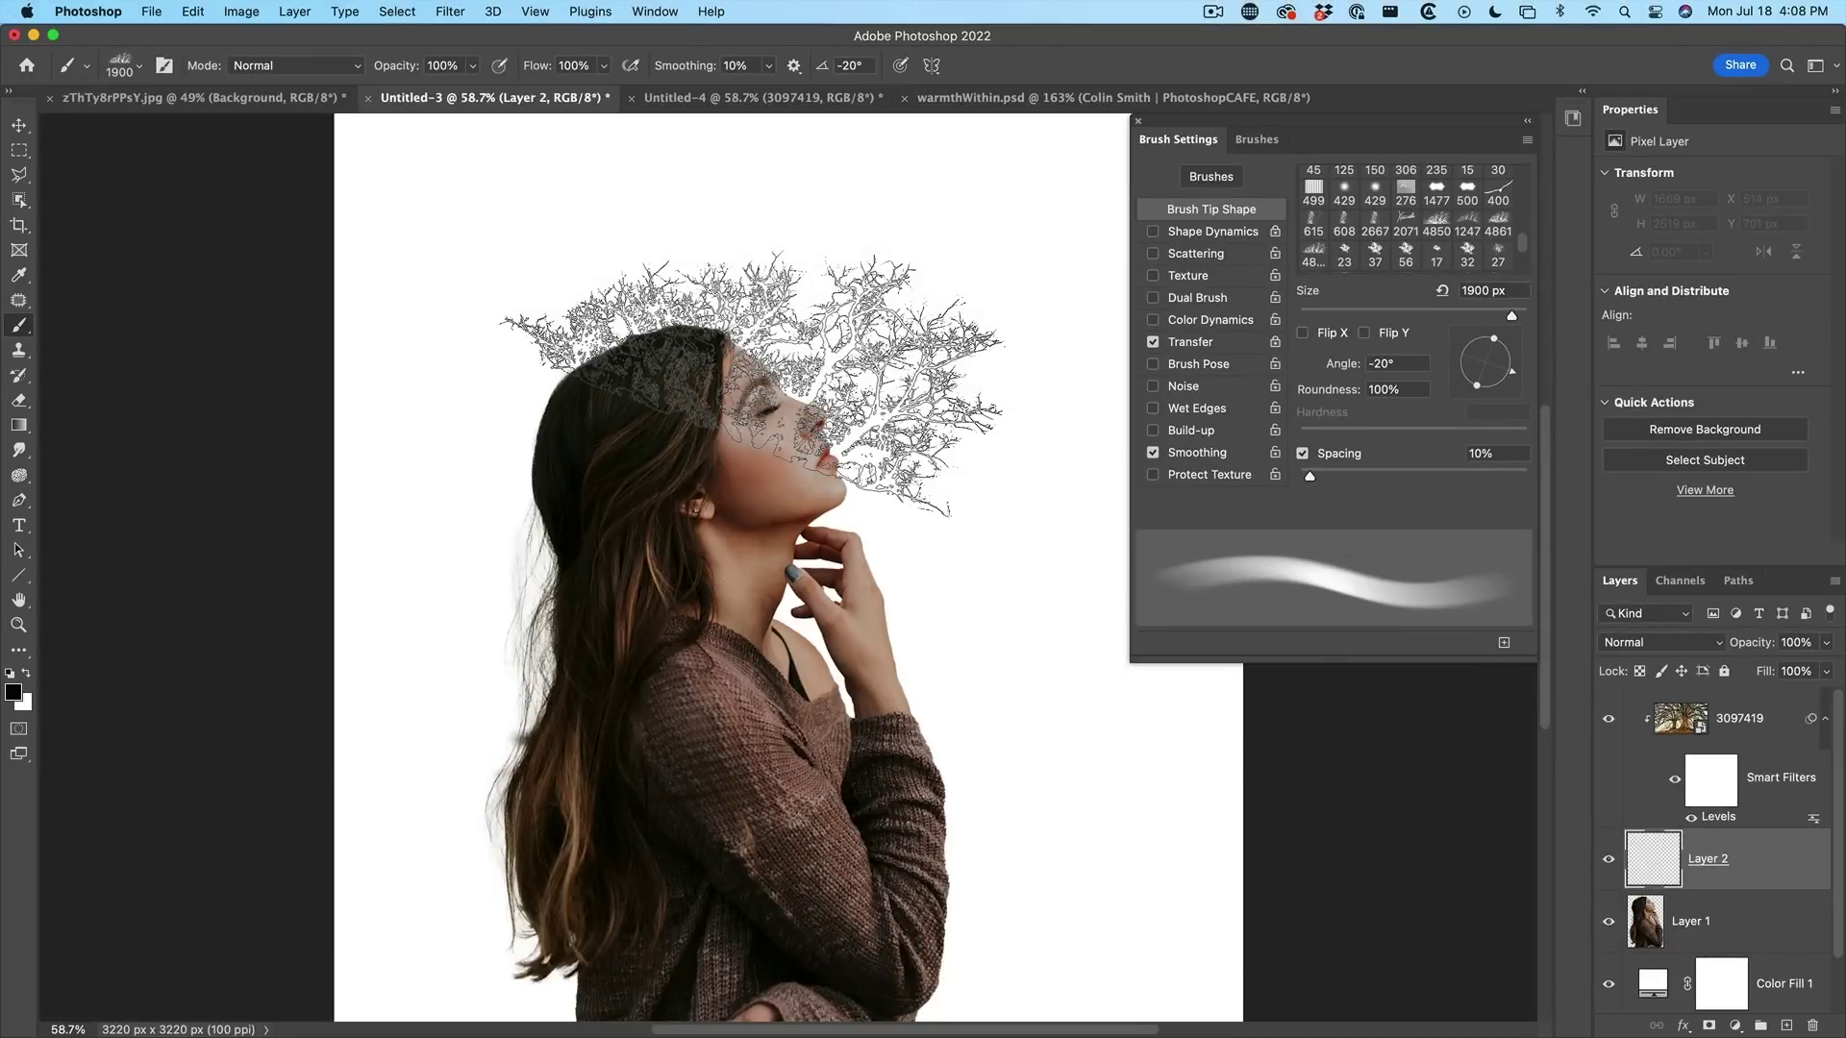
key("bracketleft")
key("bracketleft")
key("bracketleft")
key("bracketleft")
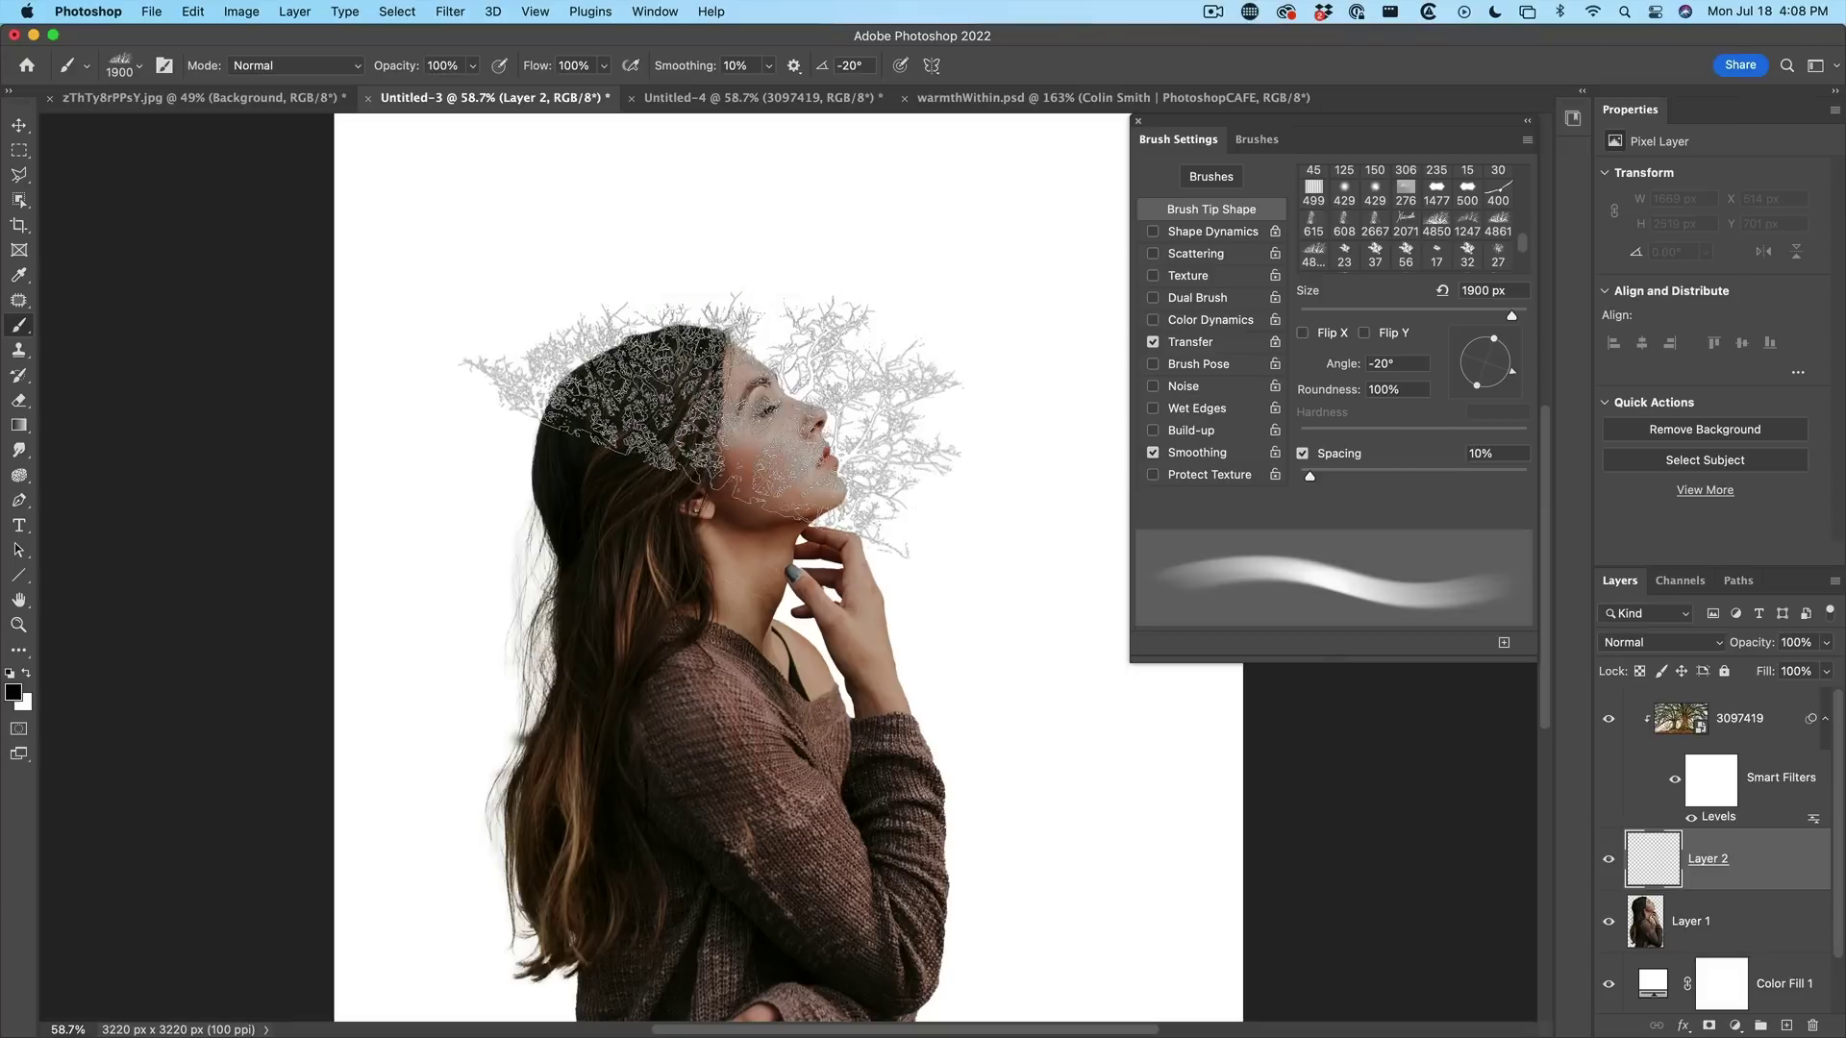
key("bracketleft")
key("bracketleft")
key("bracketleft")
key("bracketleft")
key("bracketleft")
key("bracketleft")
key("bracketleft")
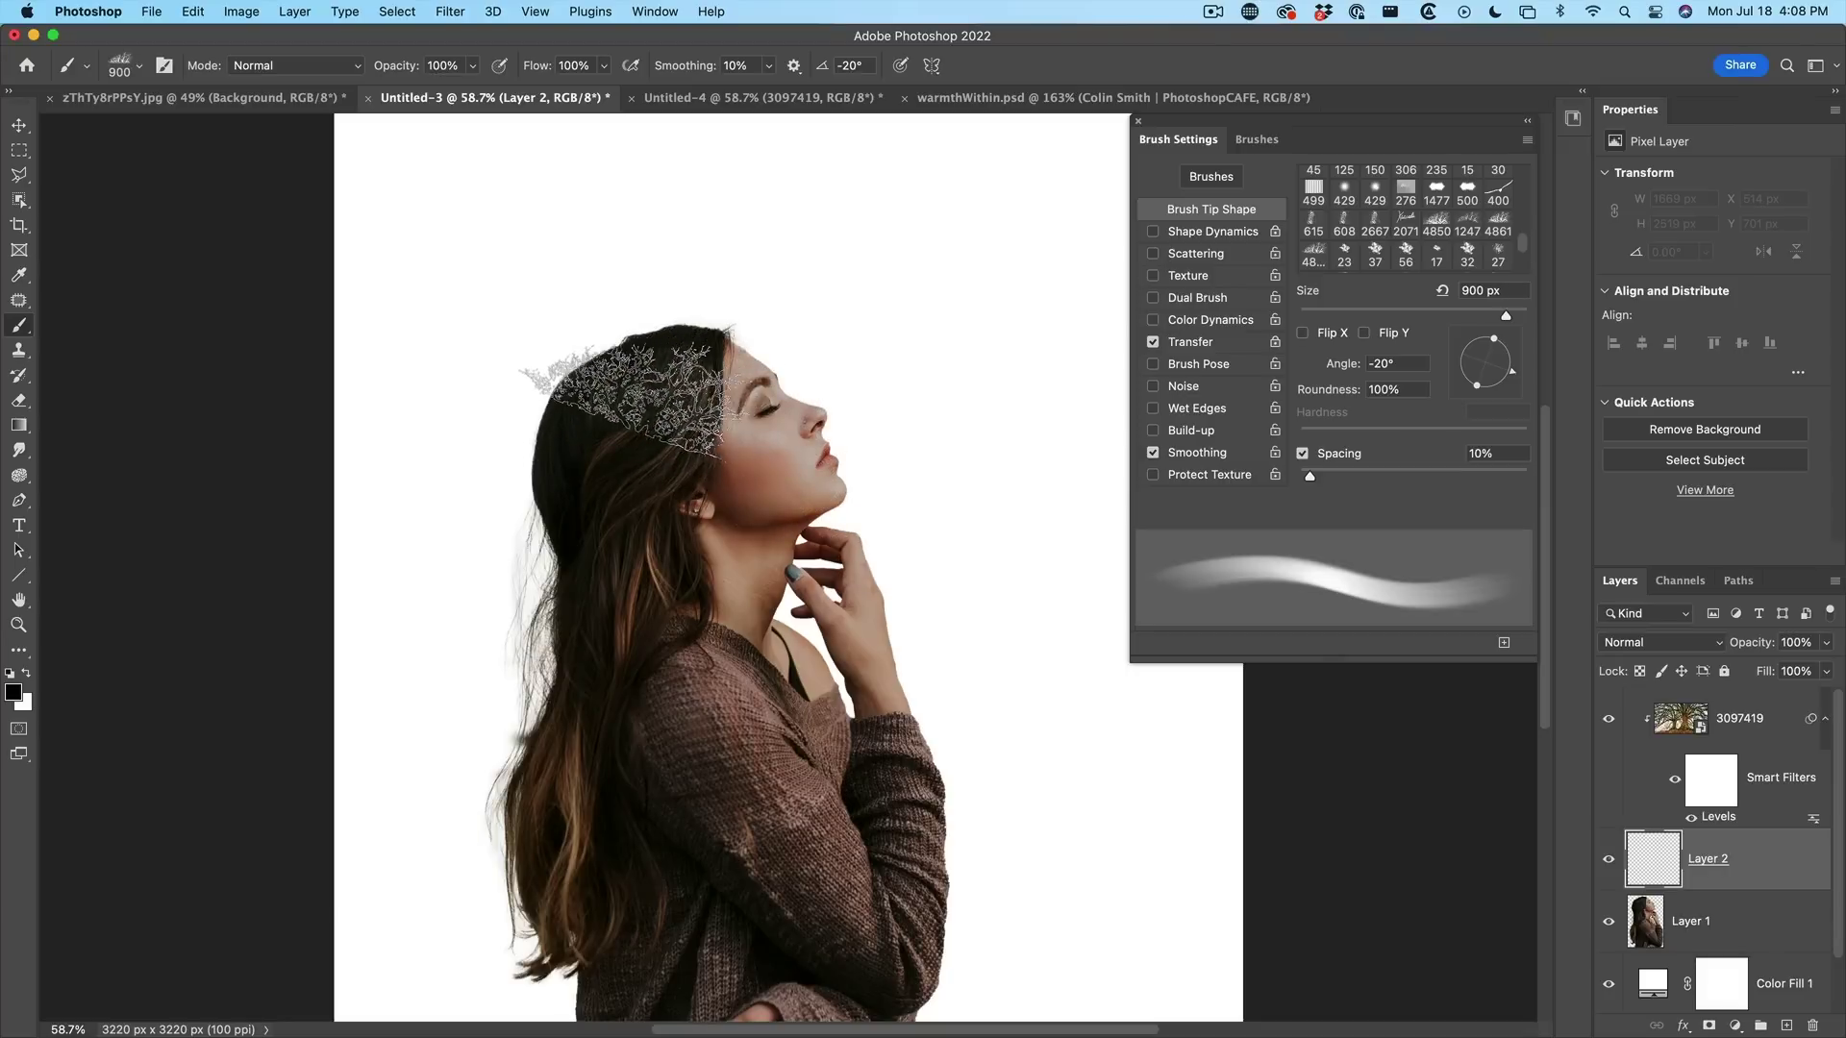
key("Right")
key("bracketright")
key("Right")
key("Right")
key("Right")
key("Right")
key("Right")
key("Right")
key("Right")
key("Right")
key("Right")
key("Right")
key("Right")
key("Right")
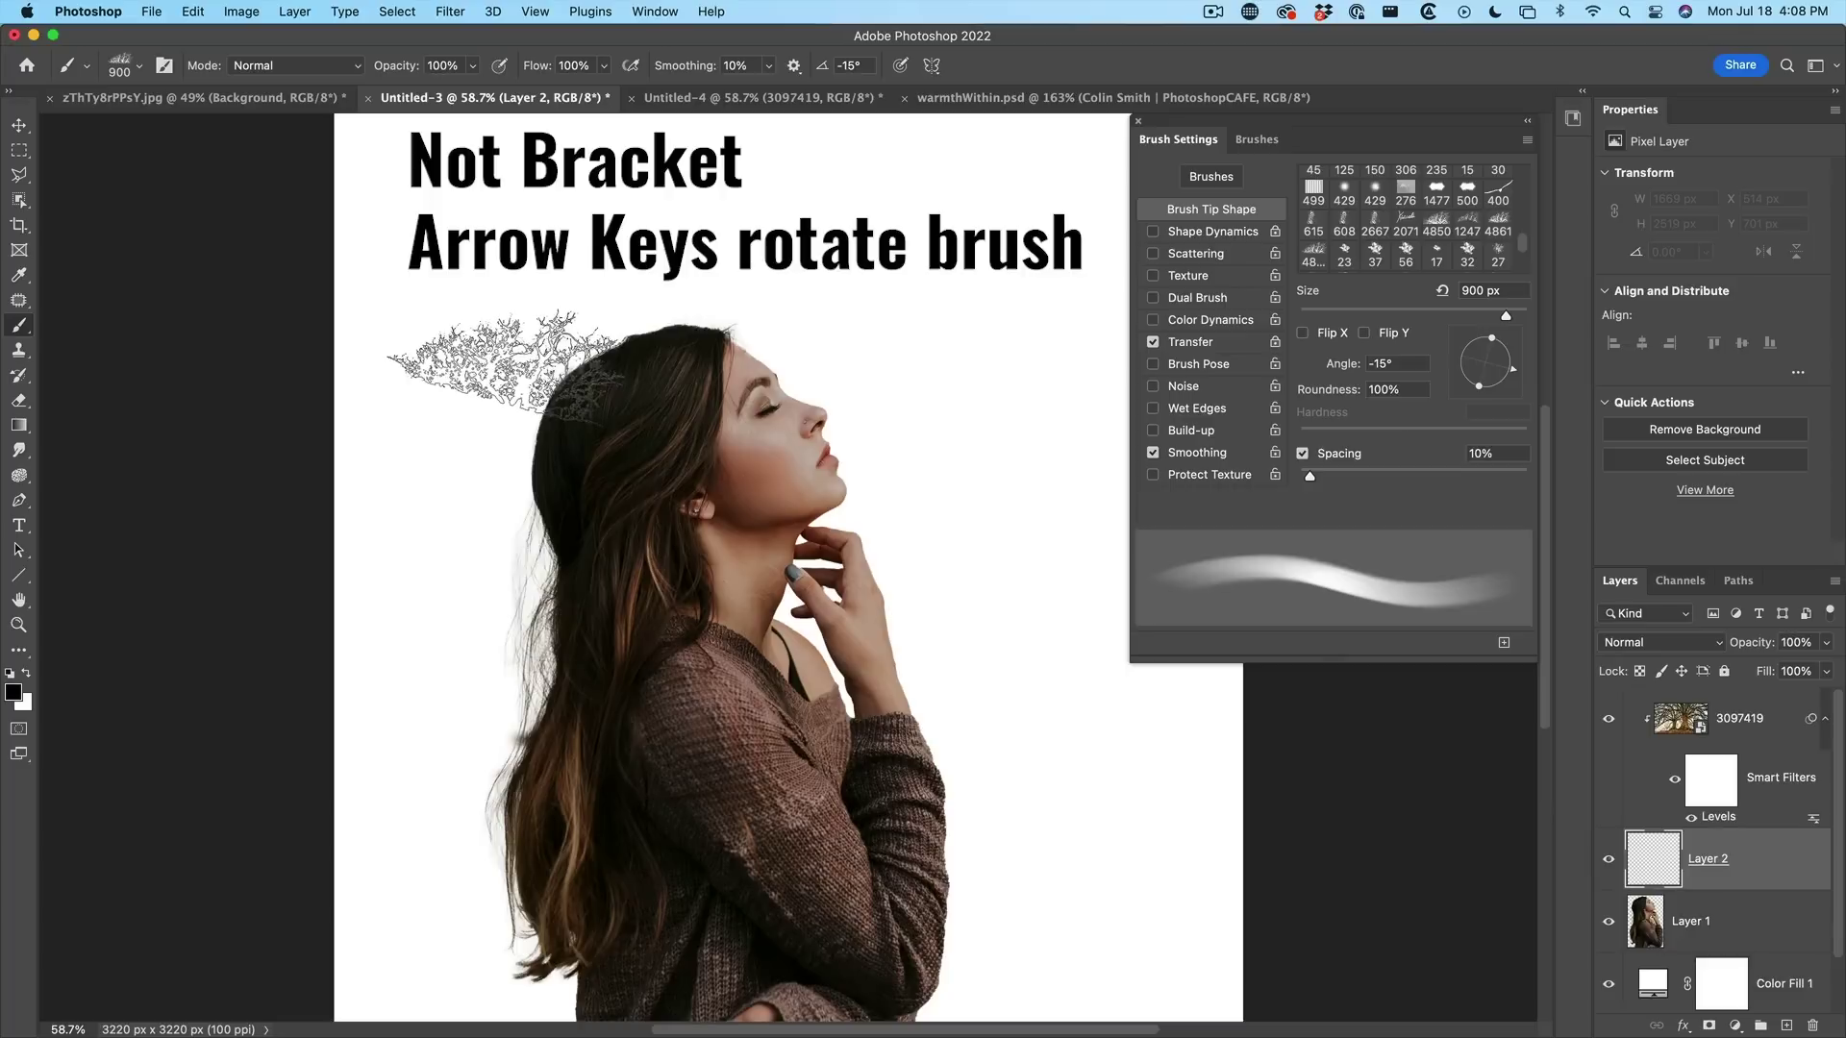
key("Right")
key("Right")
key("Right")
key("Right")
key("Right")
key("Right")
key("Right")
key("Right")
key("Right")
key("Right")
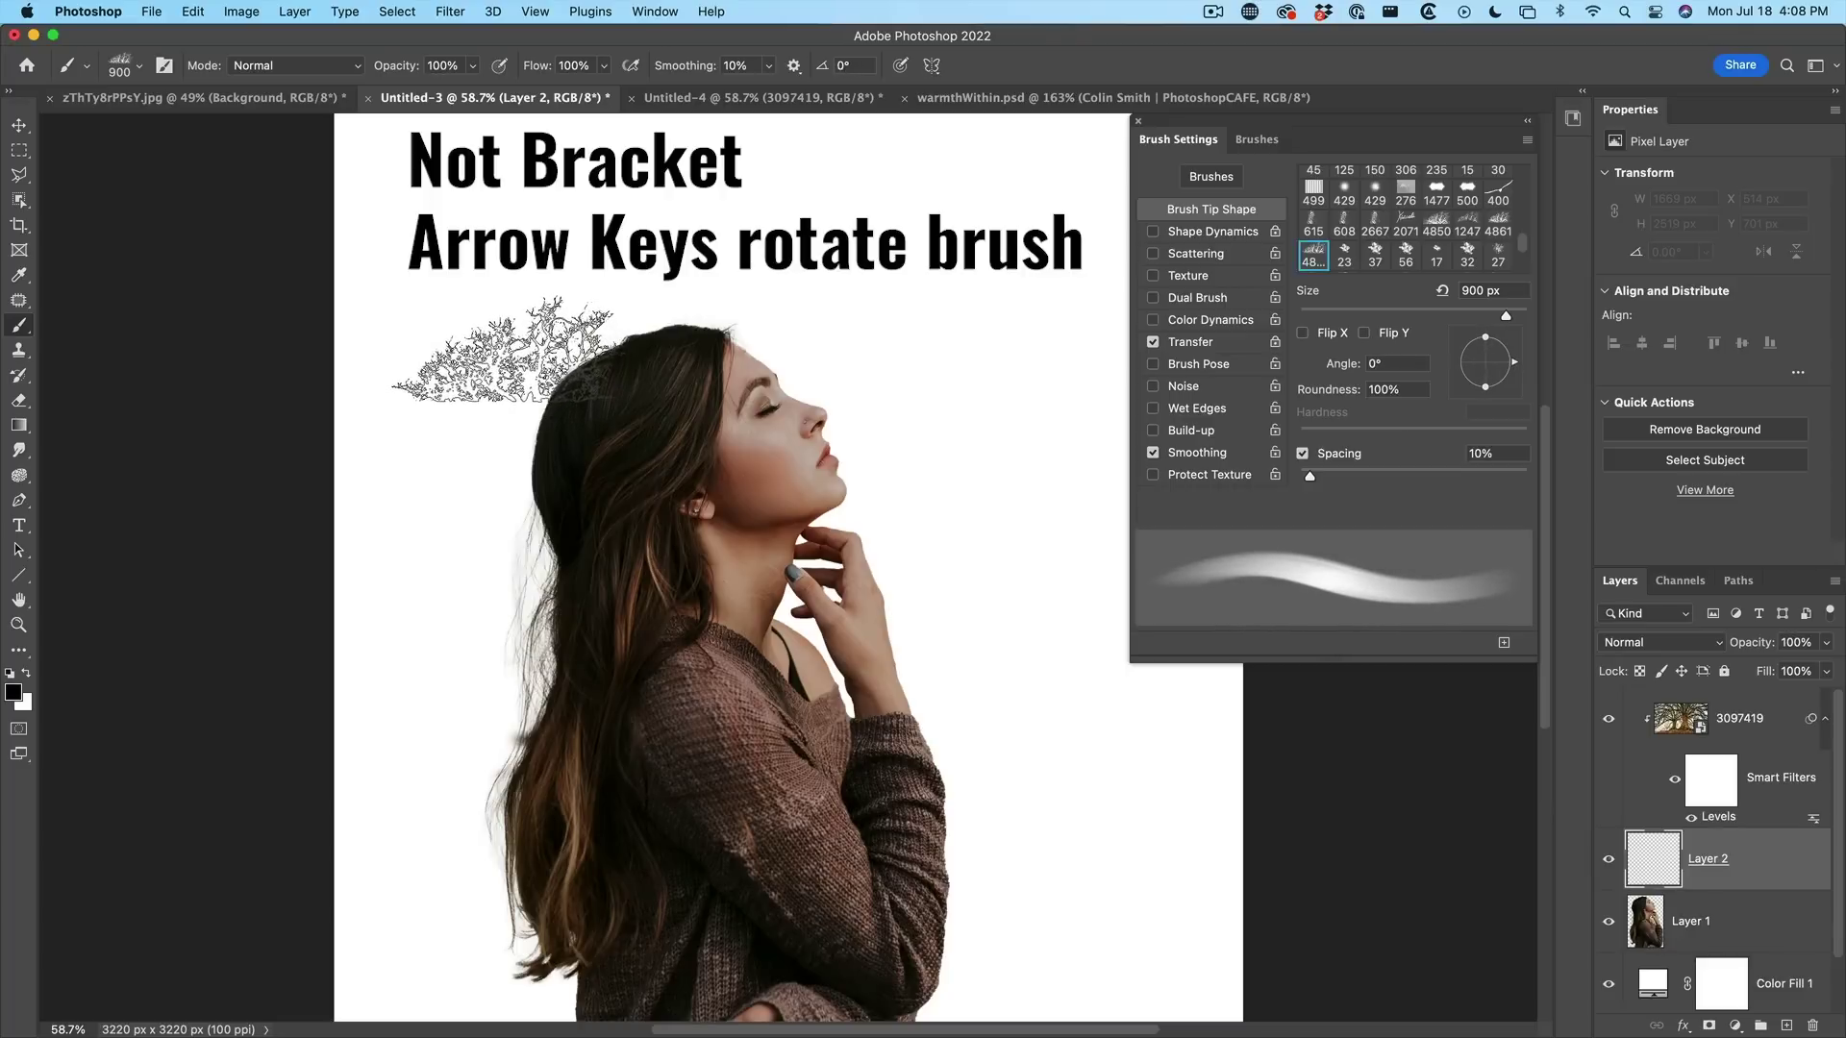
key("Left")
key("Left")
key("Left")
key("Left")
key("Left")
key("Left")
key("Left")
key("Left")
key("Left")
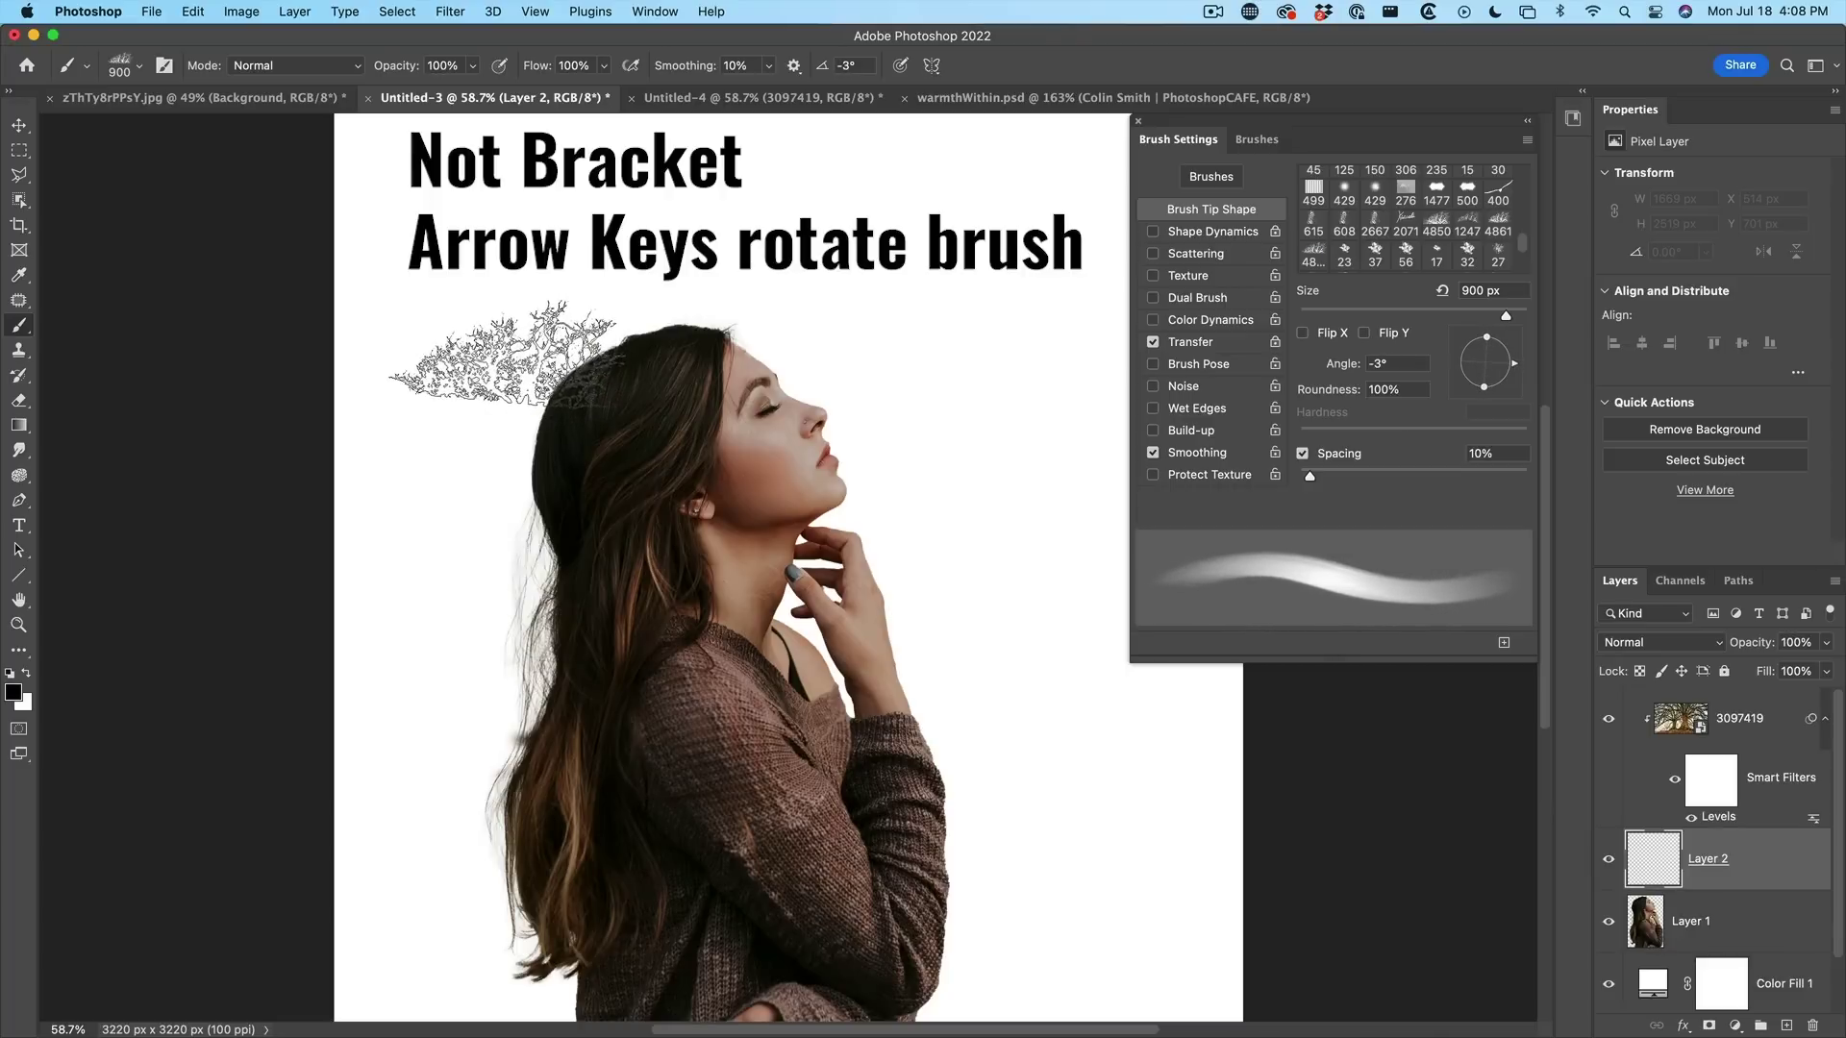
Step: Rotate the brush tip to 69° and paint branches over the hair, then stamp the upper hair at 500 px
key("shift+Right")
key("shift+Right")
key("shift+Right")
key("shift+Right")
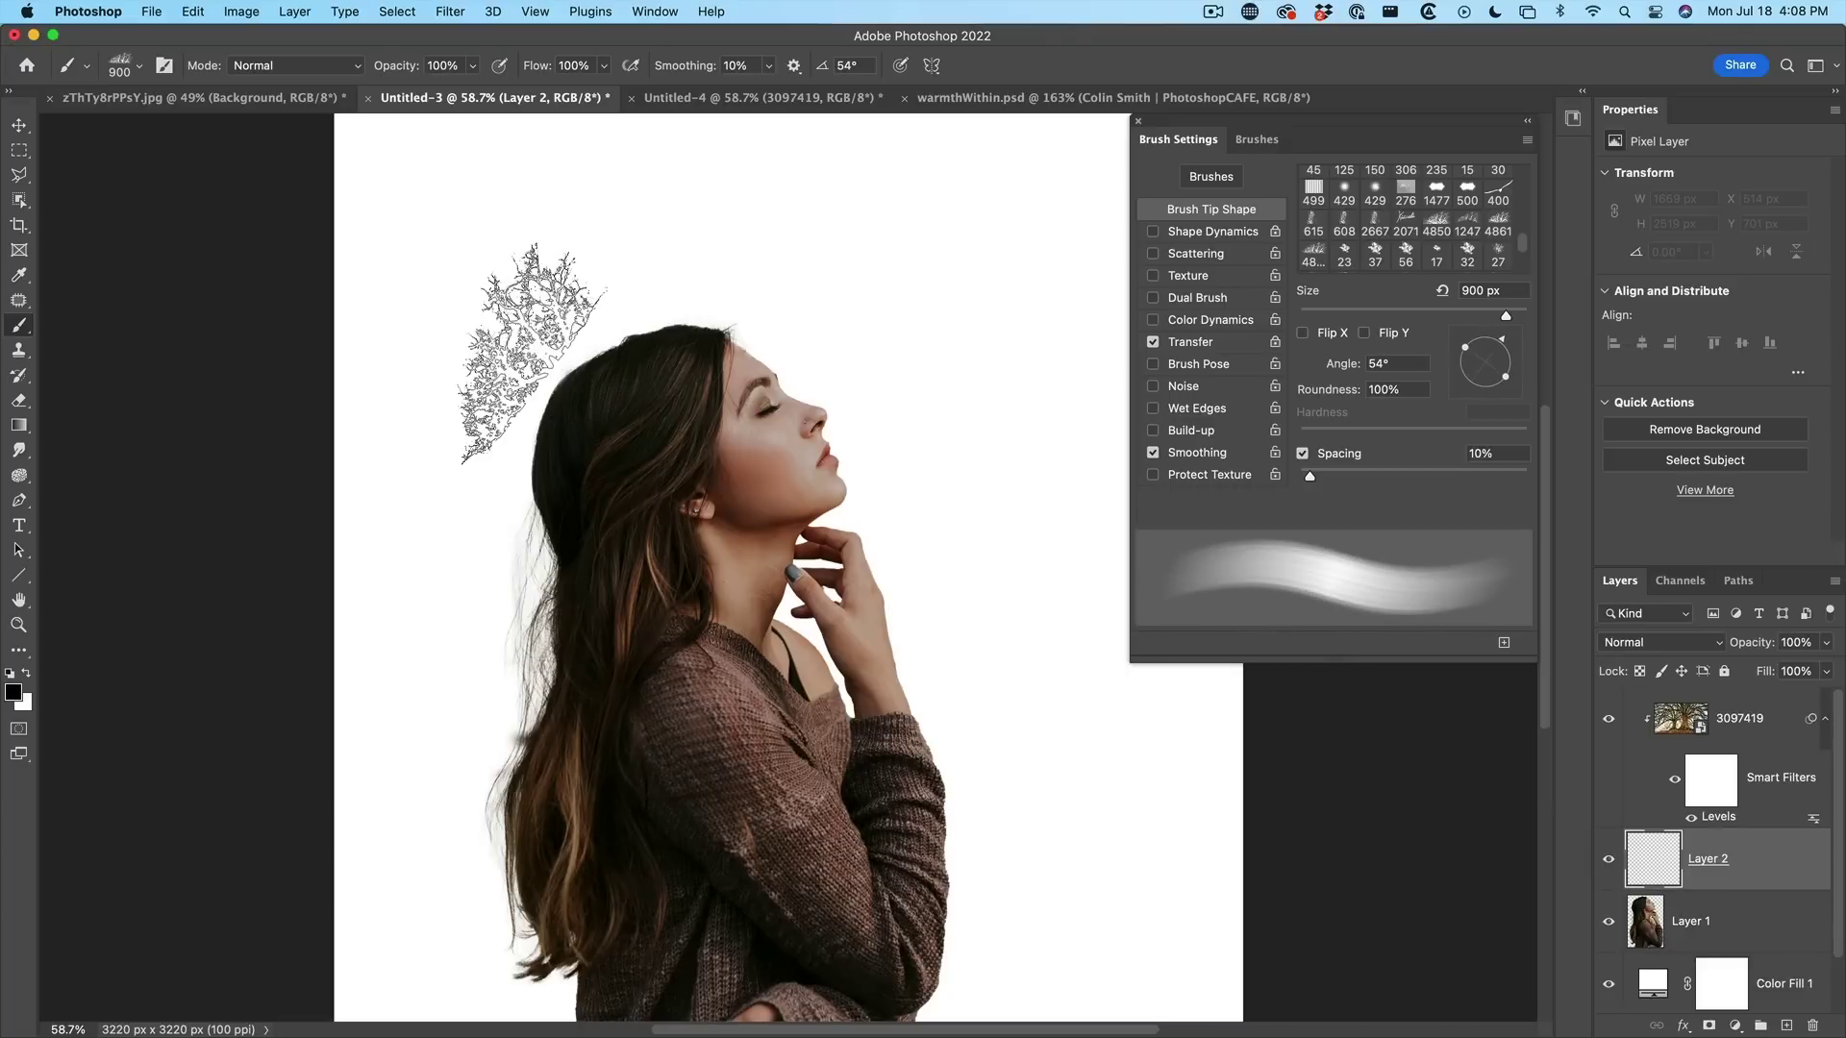
key("shift+Right")
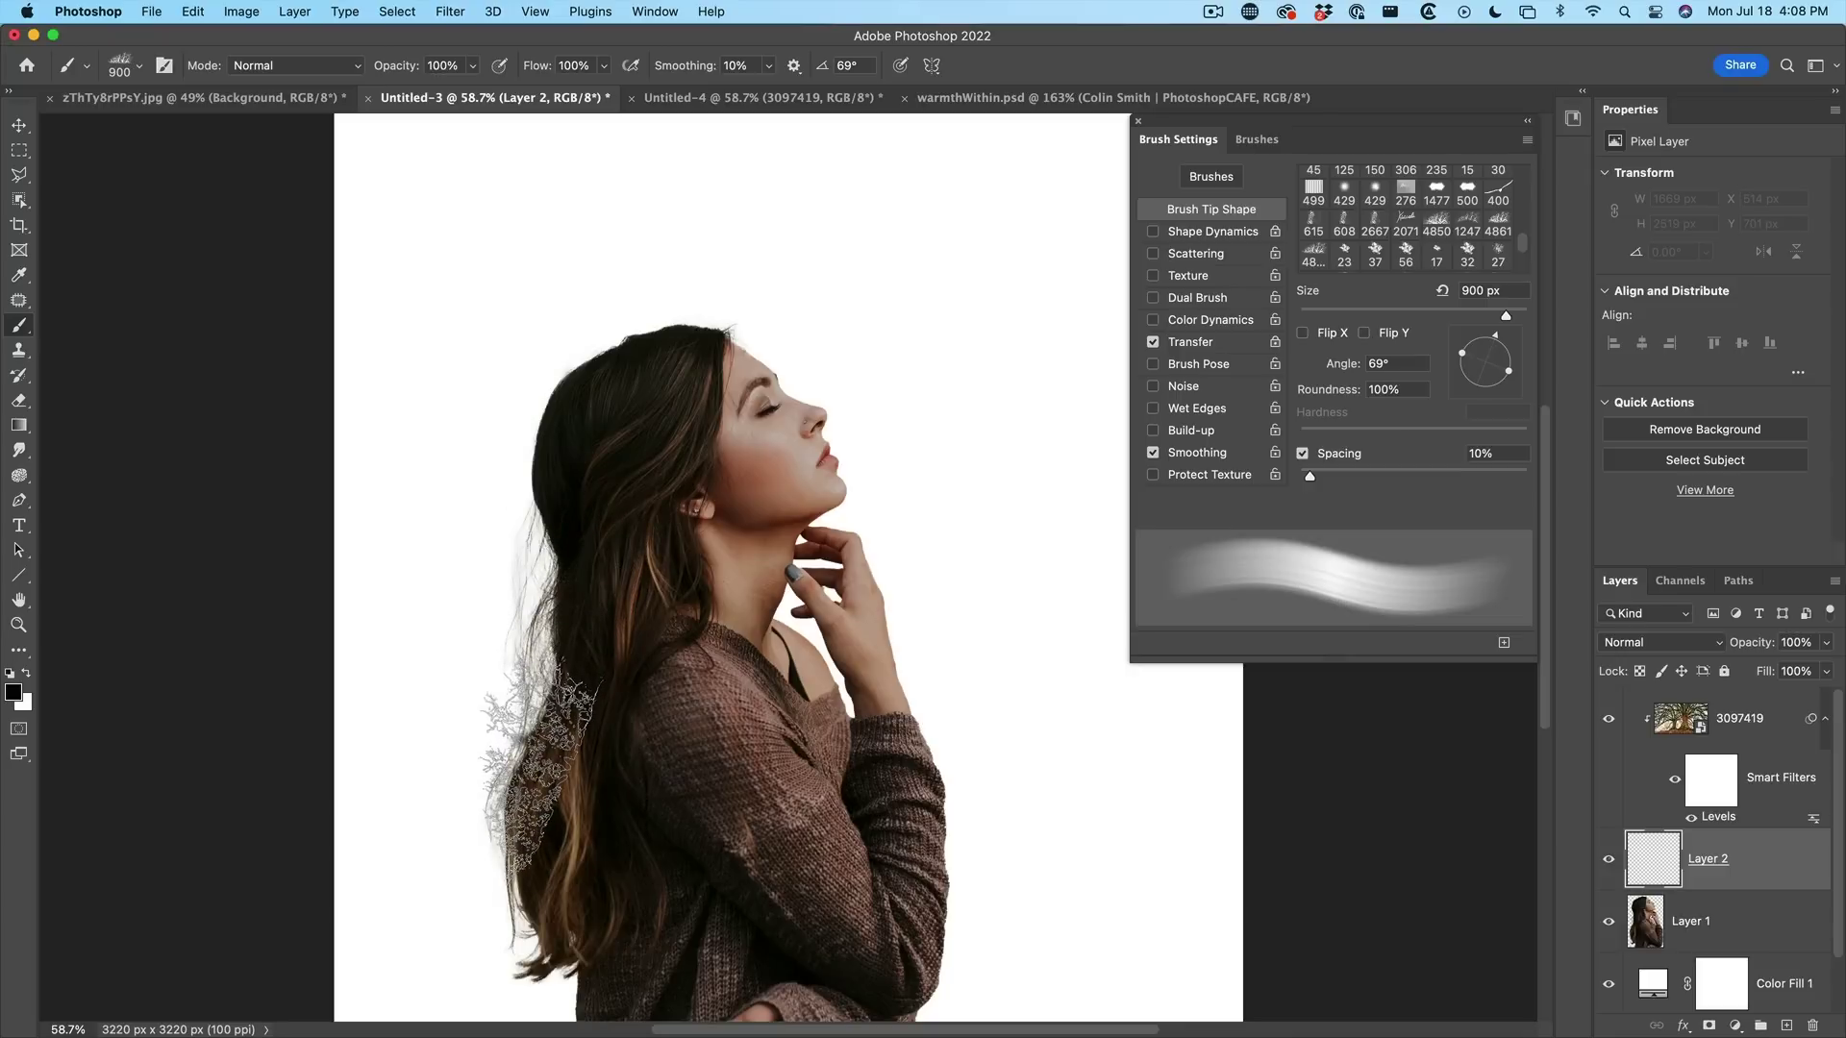
left_click_drag(540, 769, 611, 842)
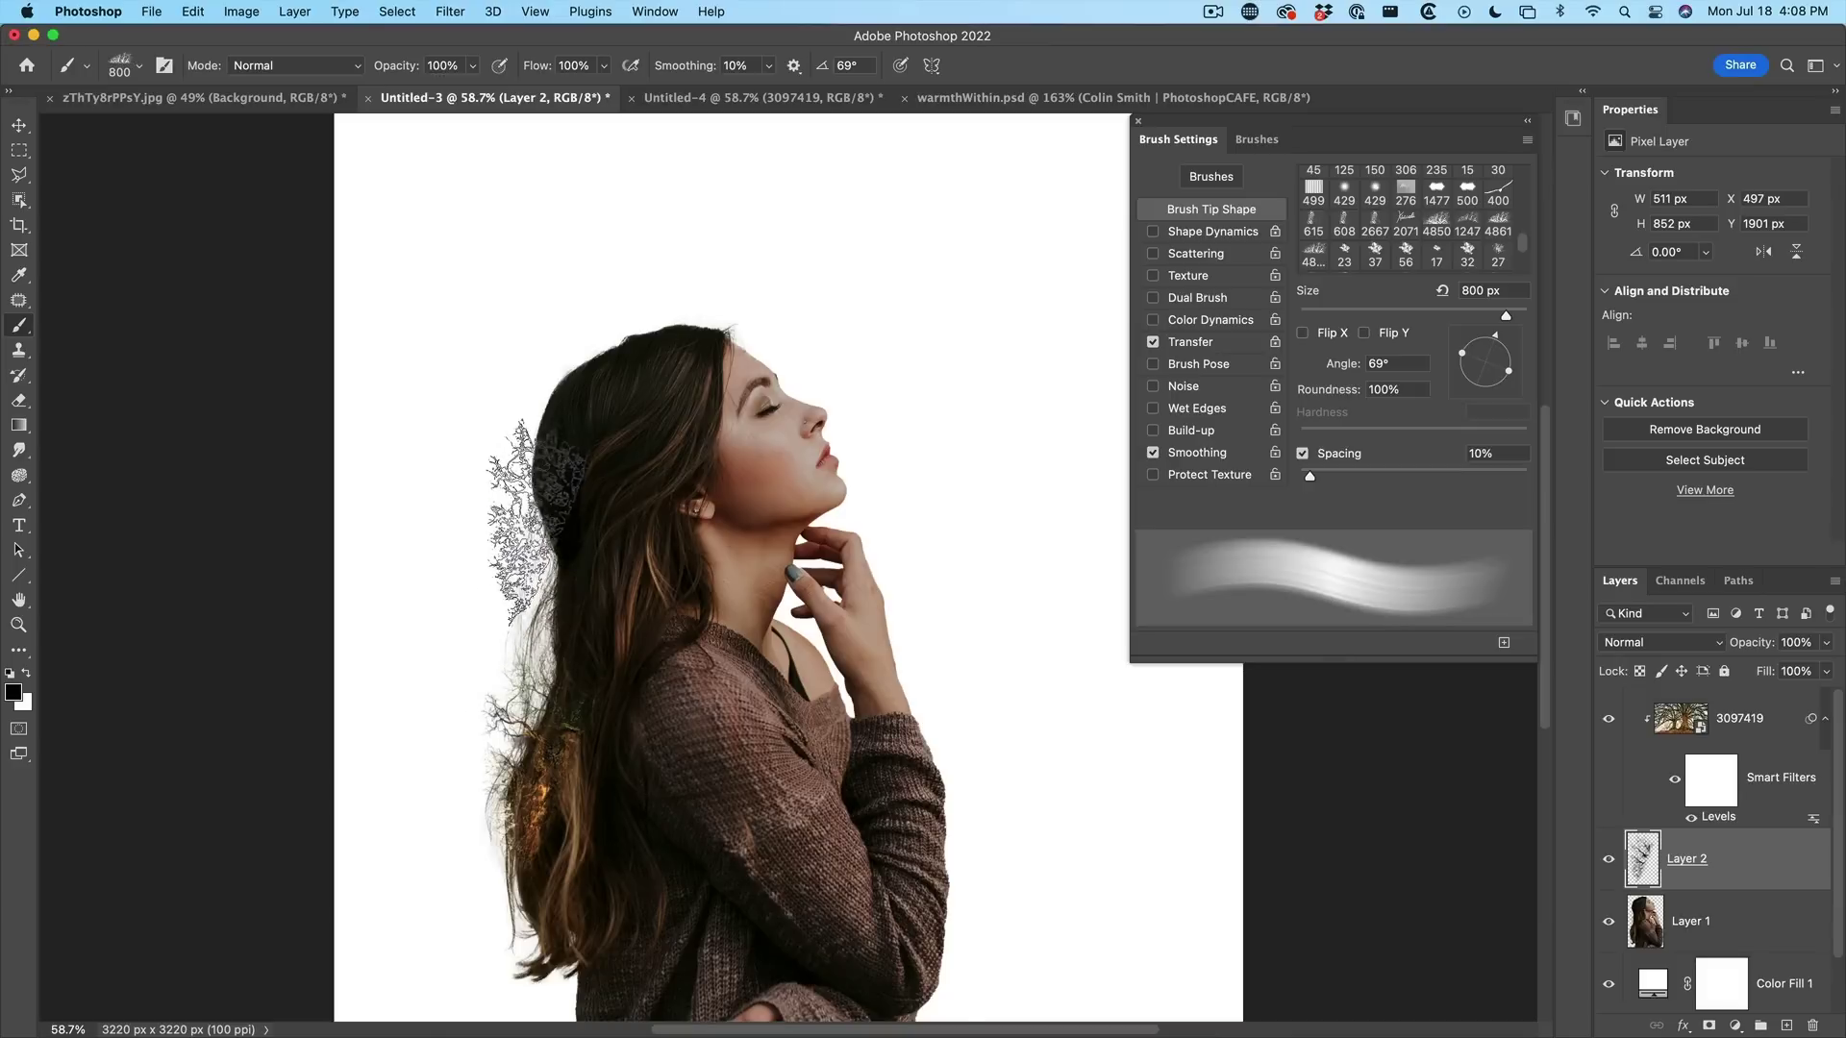
key("bracketleft")
key("bracketleft")
key("bracketleft")
key("bracketleft")
left_click(558, 439)
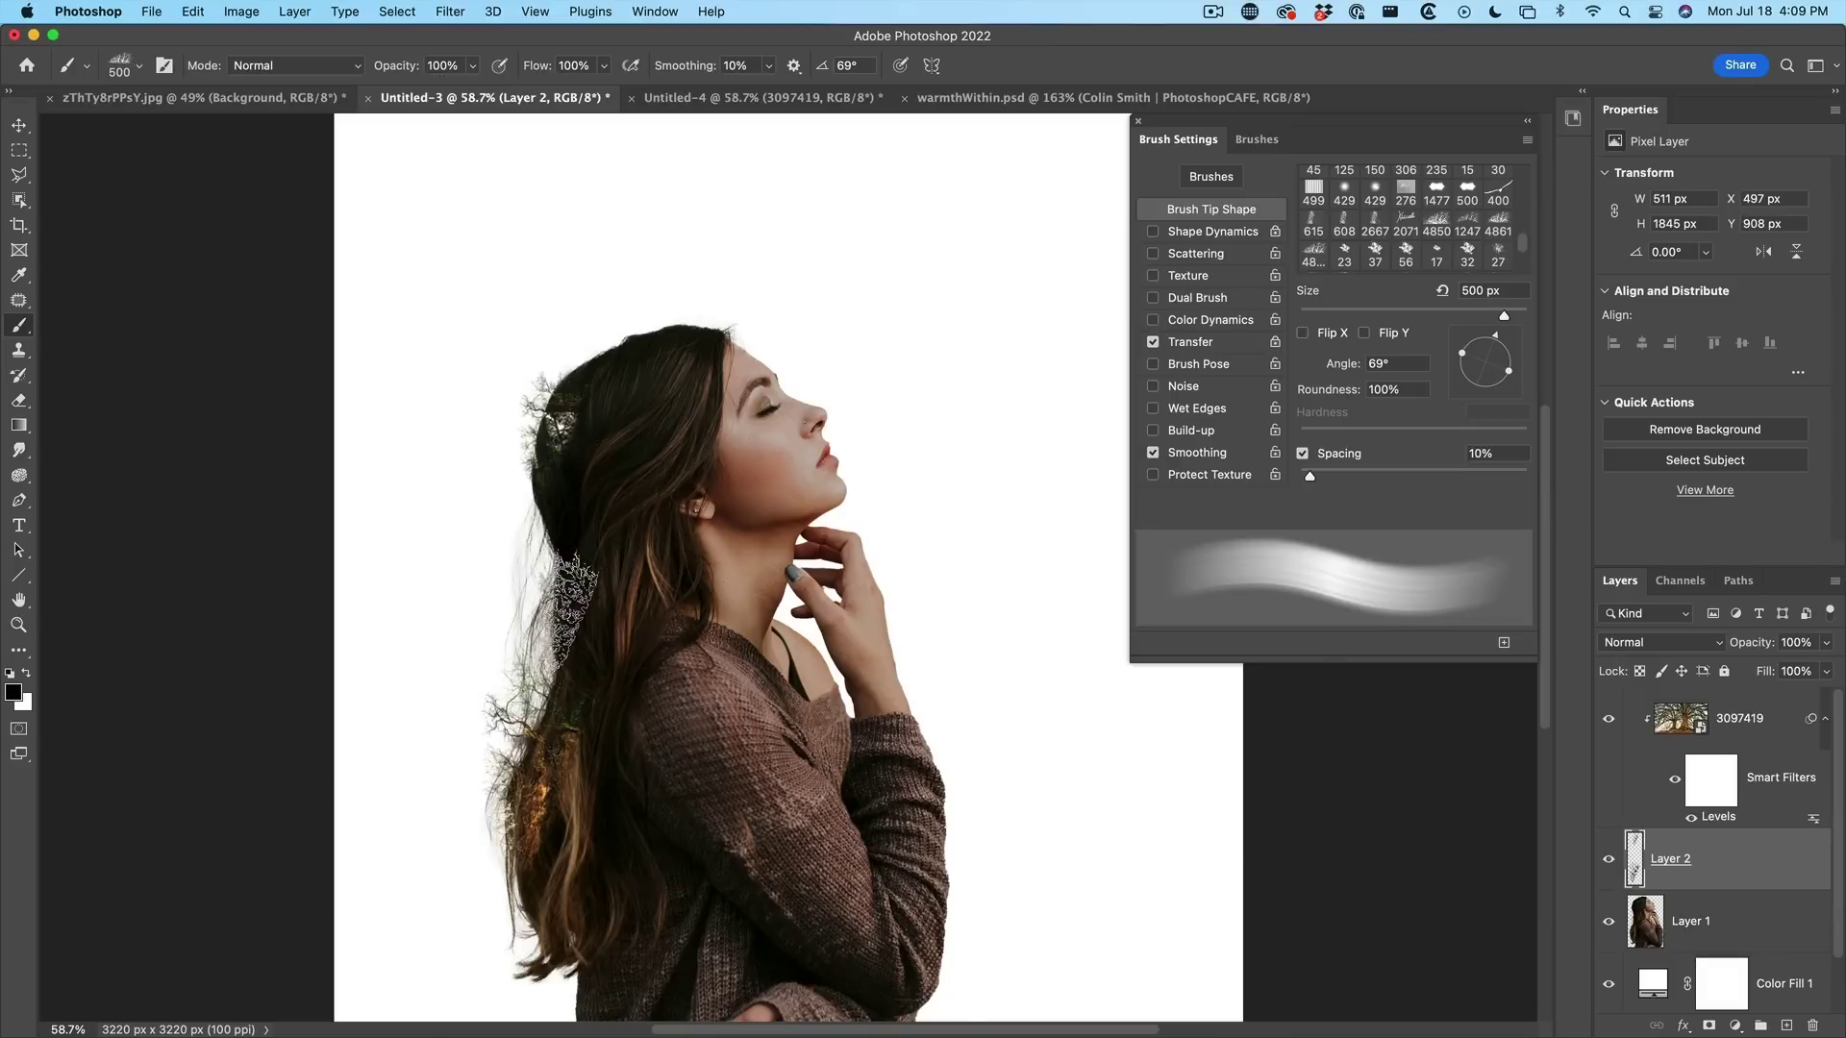
Step: Rotate the tip to 83°, flip it horizontally, and paint branches into the lower and upper-left hair
key("Left")
key("Left")
key("Left")
key("Left")
key("Left")
key("Left")
key("Left")
key("Left")
key("Left")
key("Left")
key("Left")
key("Left")
key("Left")
key("Left")
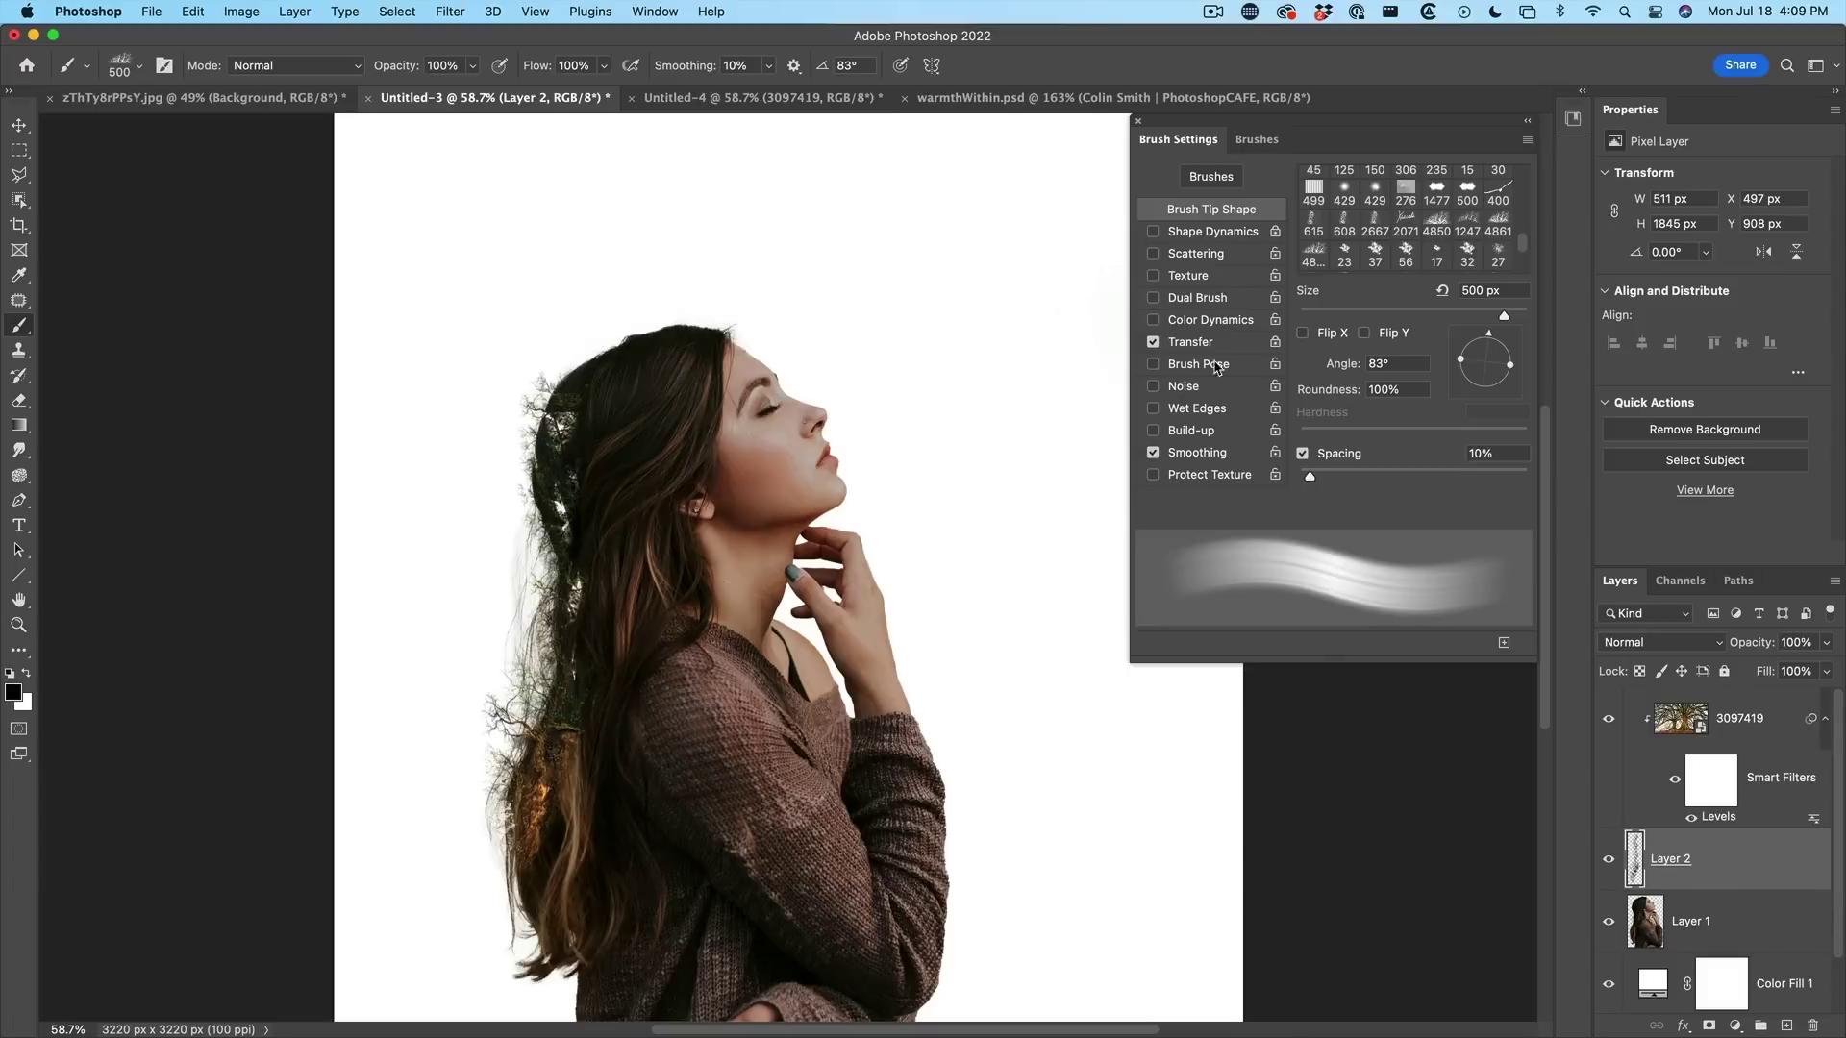
left_click(1304, 333)
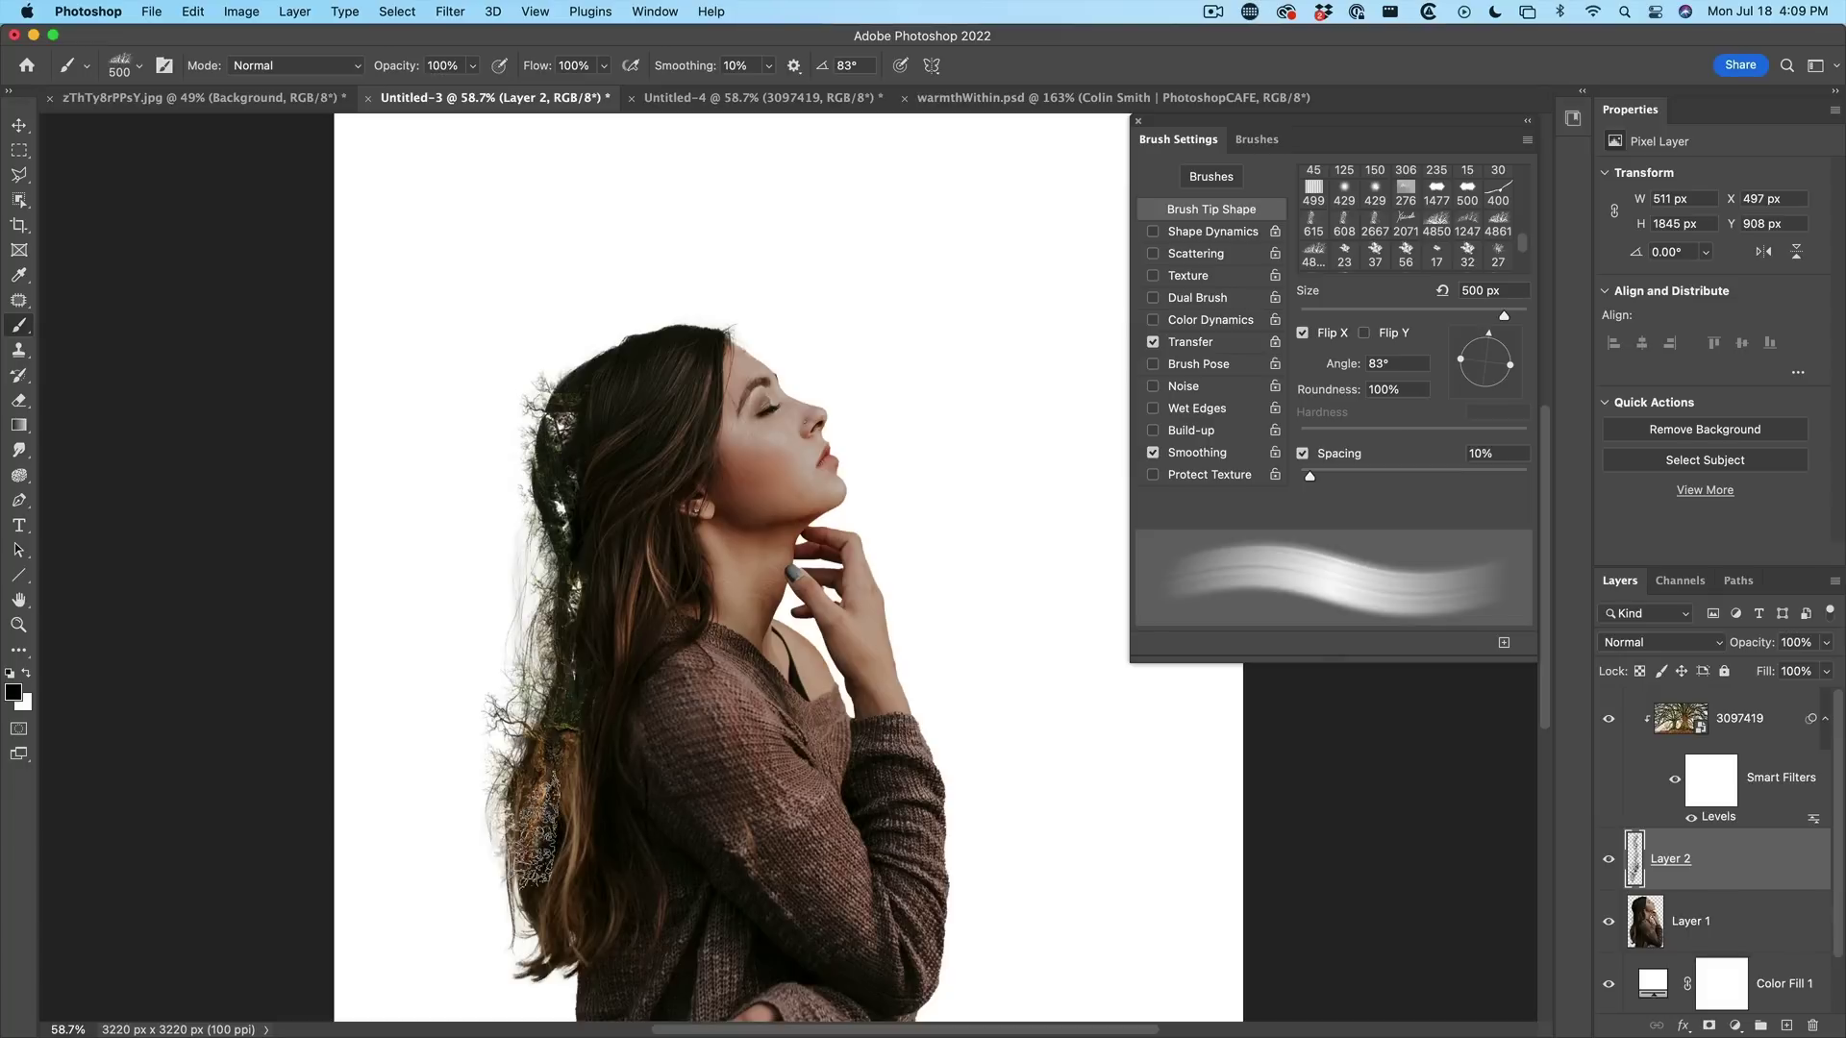
left_click(532, 828)
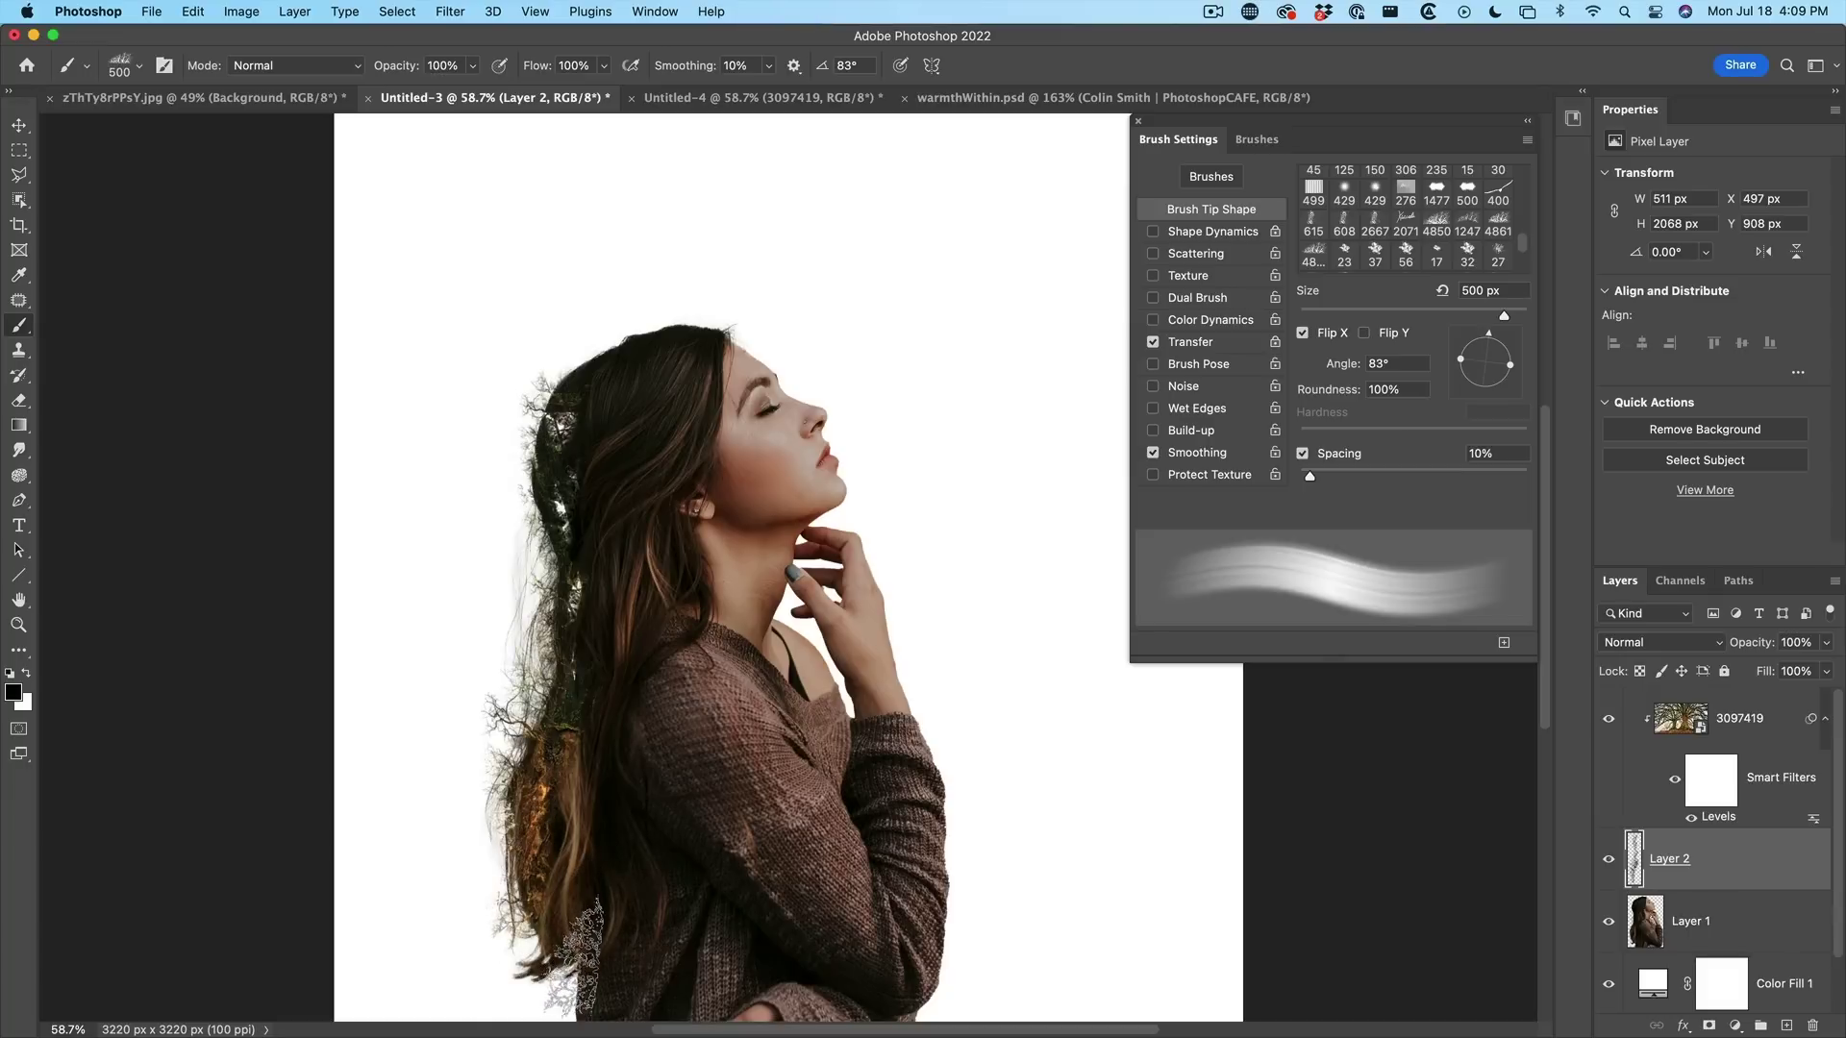
left_click(573, 957)
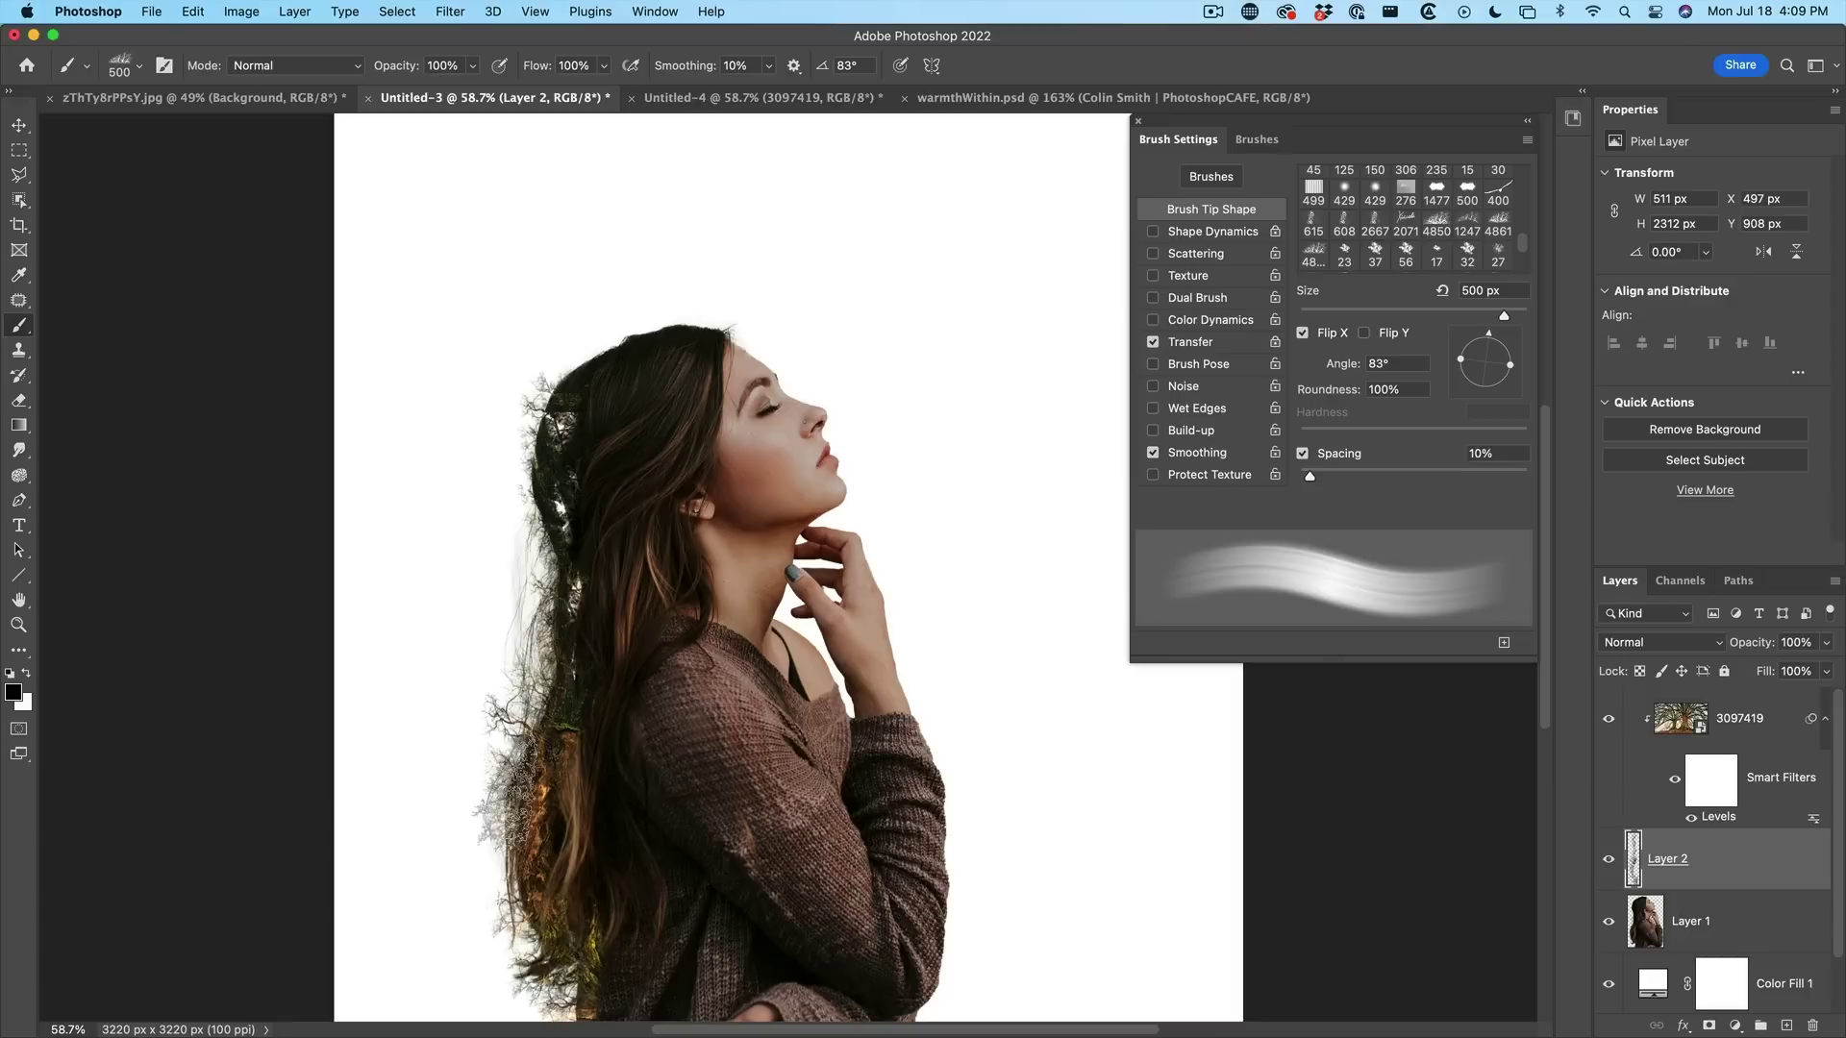
left_click_drag(571, 608, 534, 655)
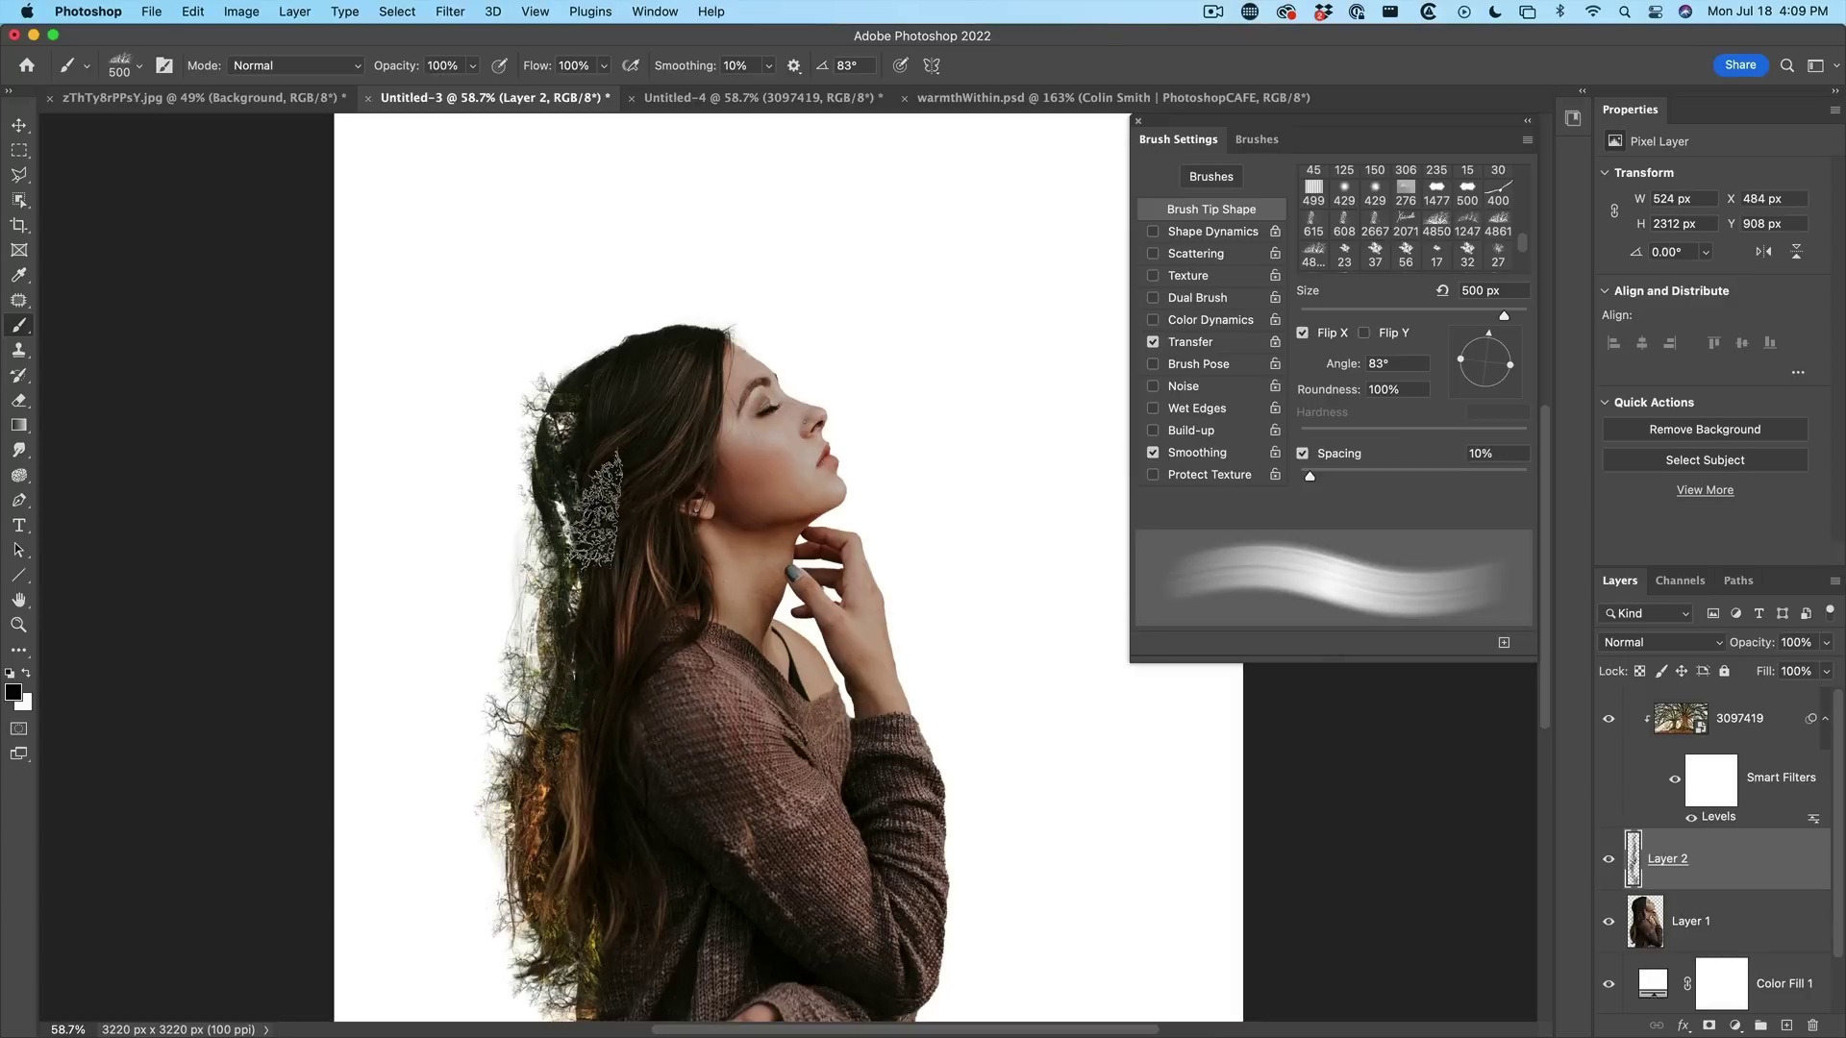
mouse_move(596, 509)
left_mouse_down()
mouse_move(553, 427)
mouse_move(642, 459)
mouse_move(610, 418)
left_mouse_up()
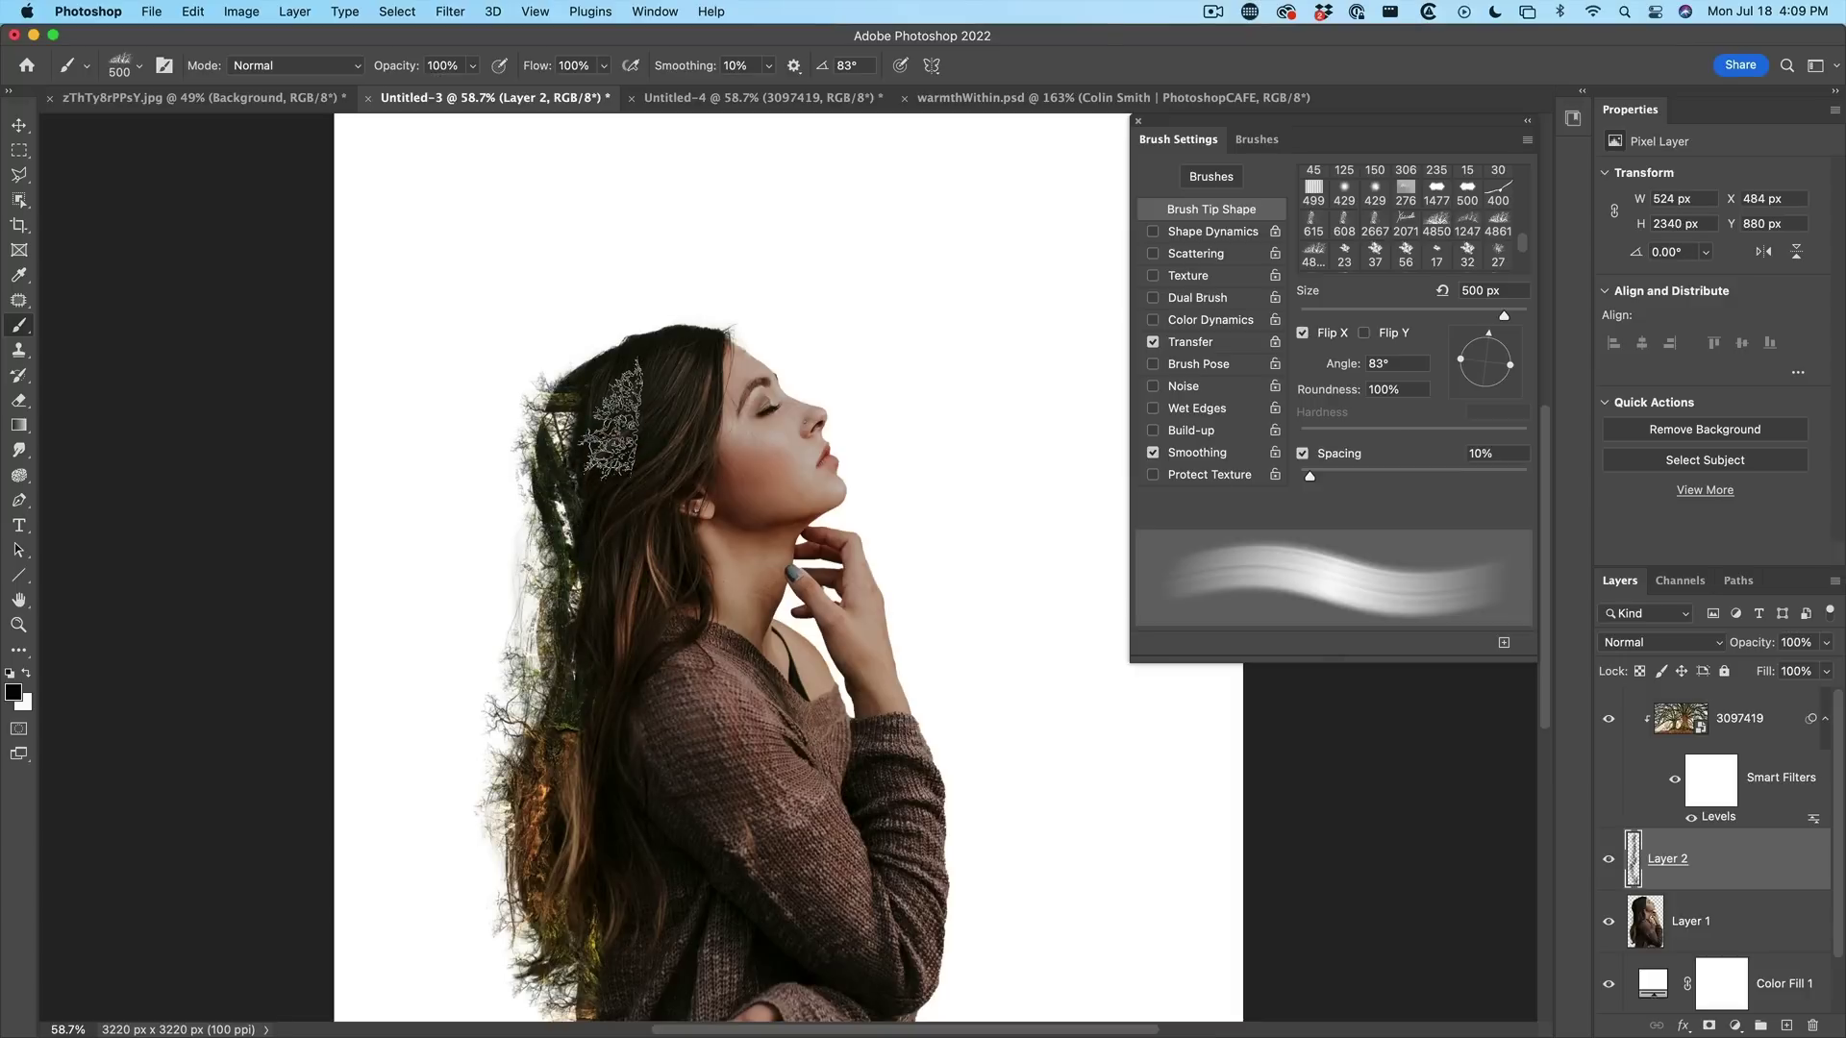
Step: At 400 px with the tip rotated to 40°, stamp foliage over the hair and top of the head
key("bracketleft")
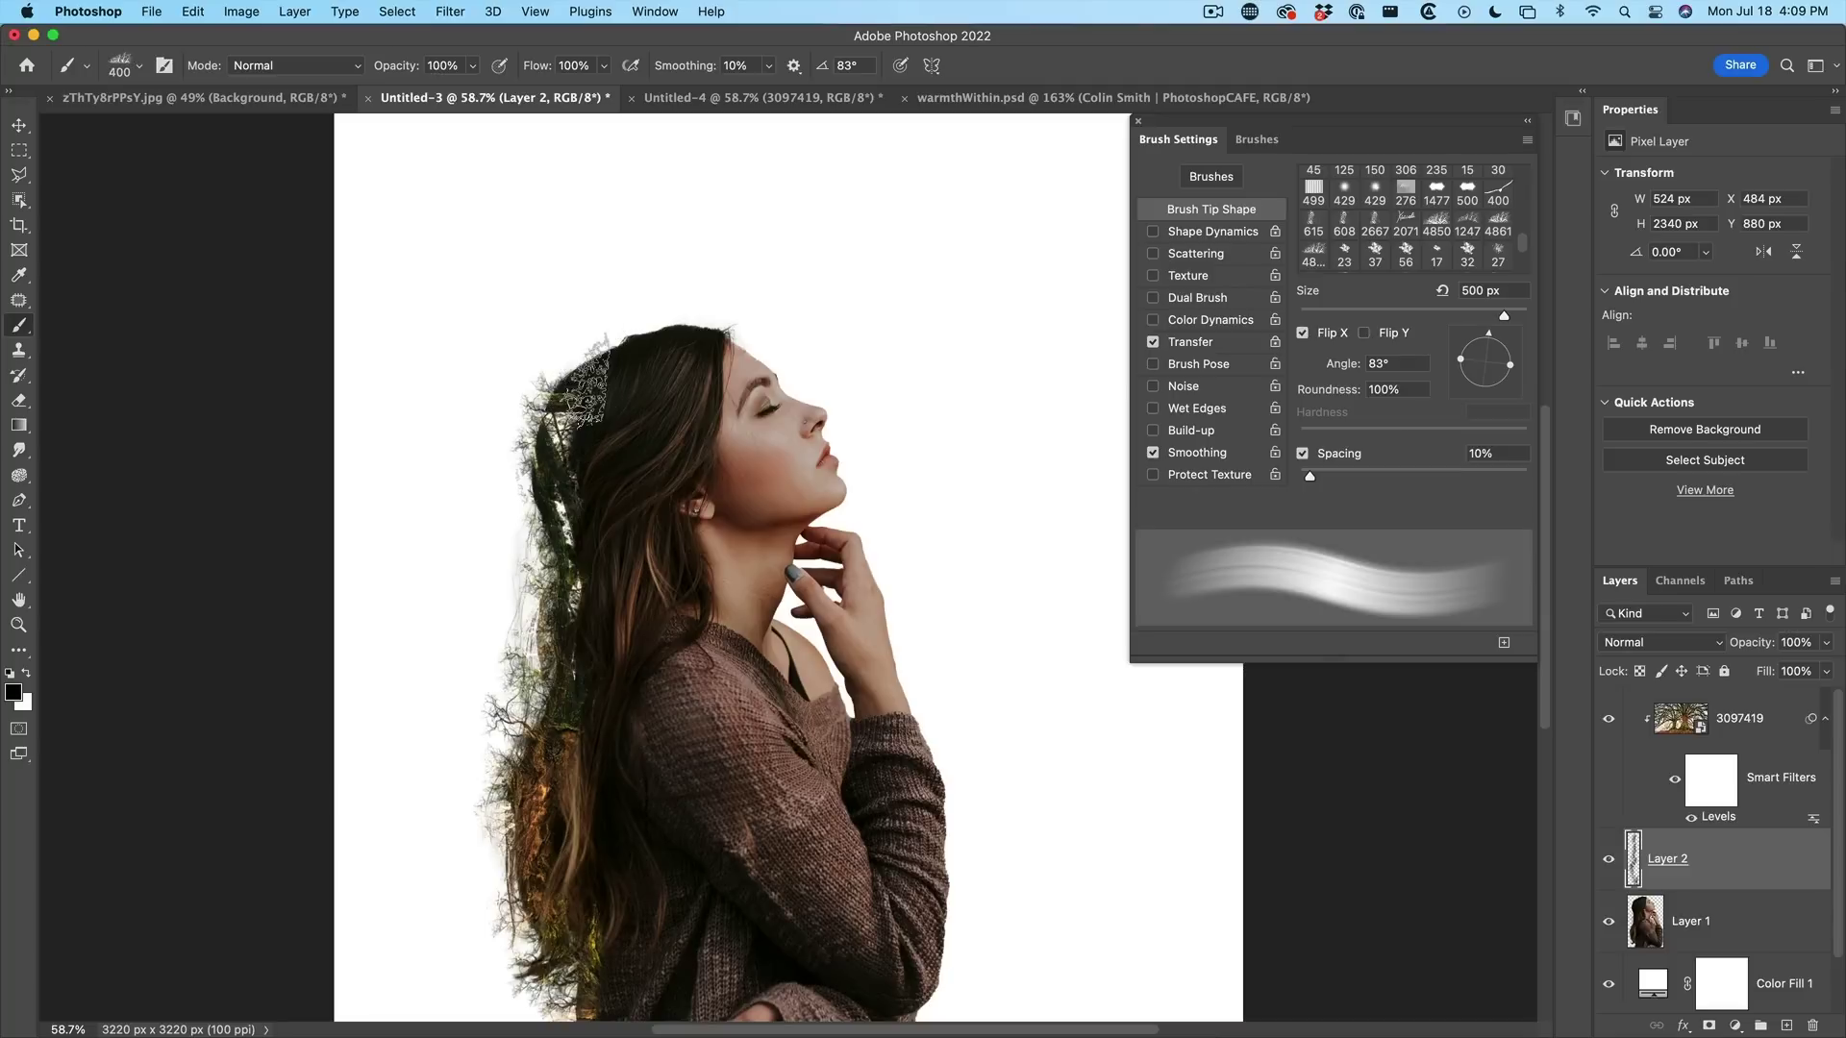
key("Right")
key("Right")
key("Right")
key("Right")
key("Right")
key("Right")
key("Right")
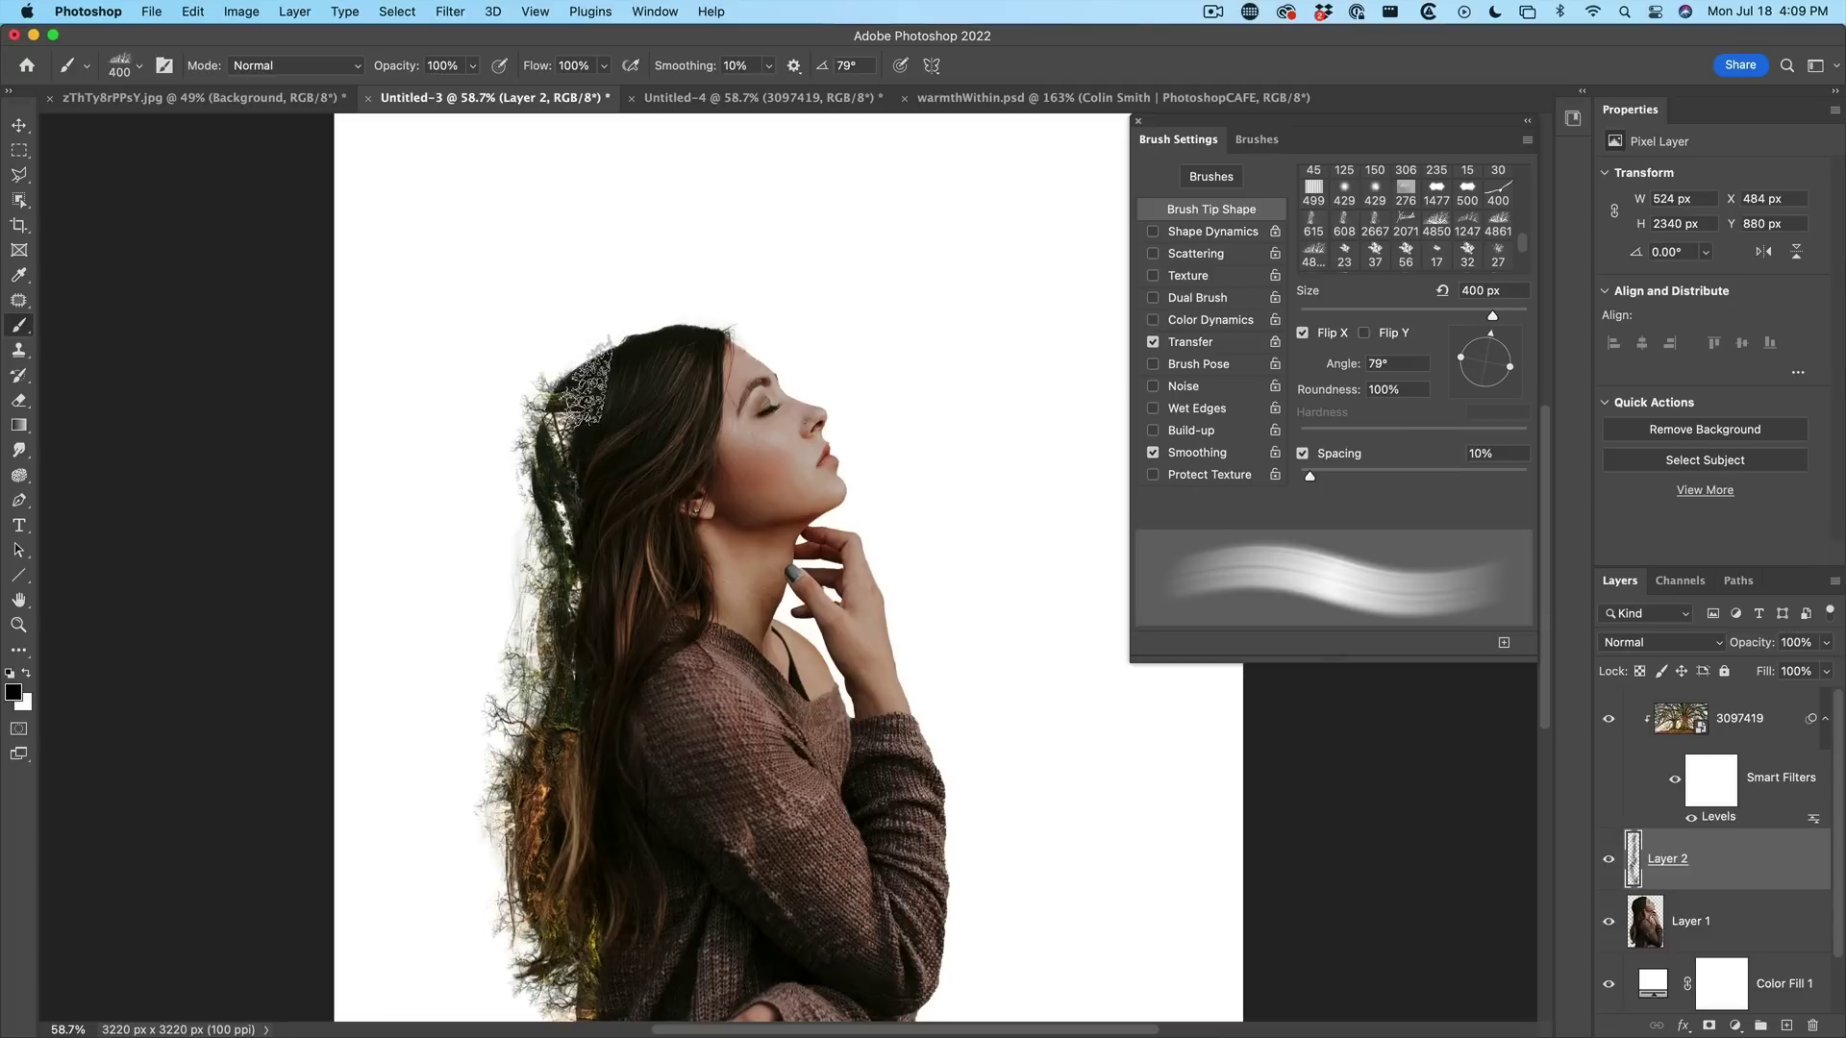
key("Right")
key("Right")
key("Right")
key("Right")
key("Right")
key("Right")
key("Right")
key("Right")
key("Right")
key("Right")
key("Right")
key("Right")
key("Right")
key("Right")
key("Right")
key("Right")
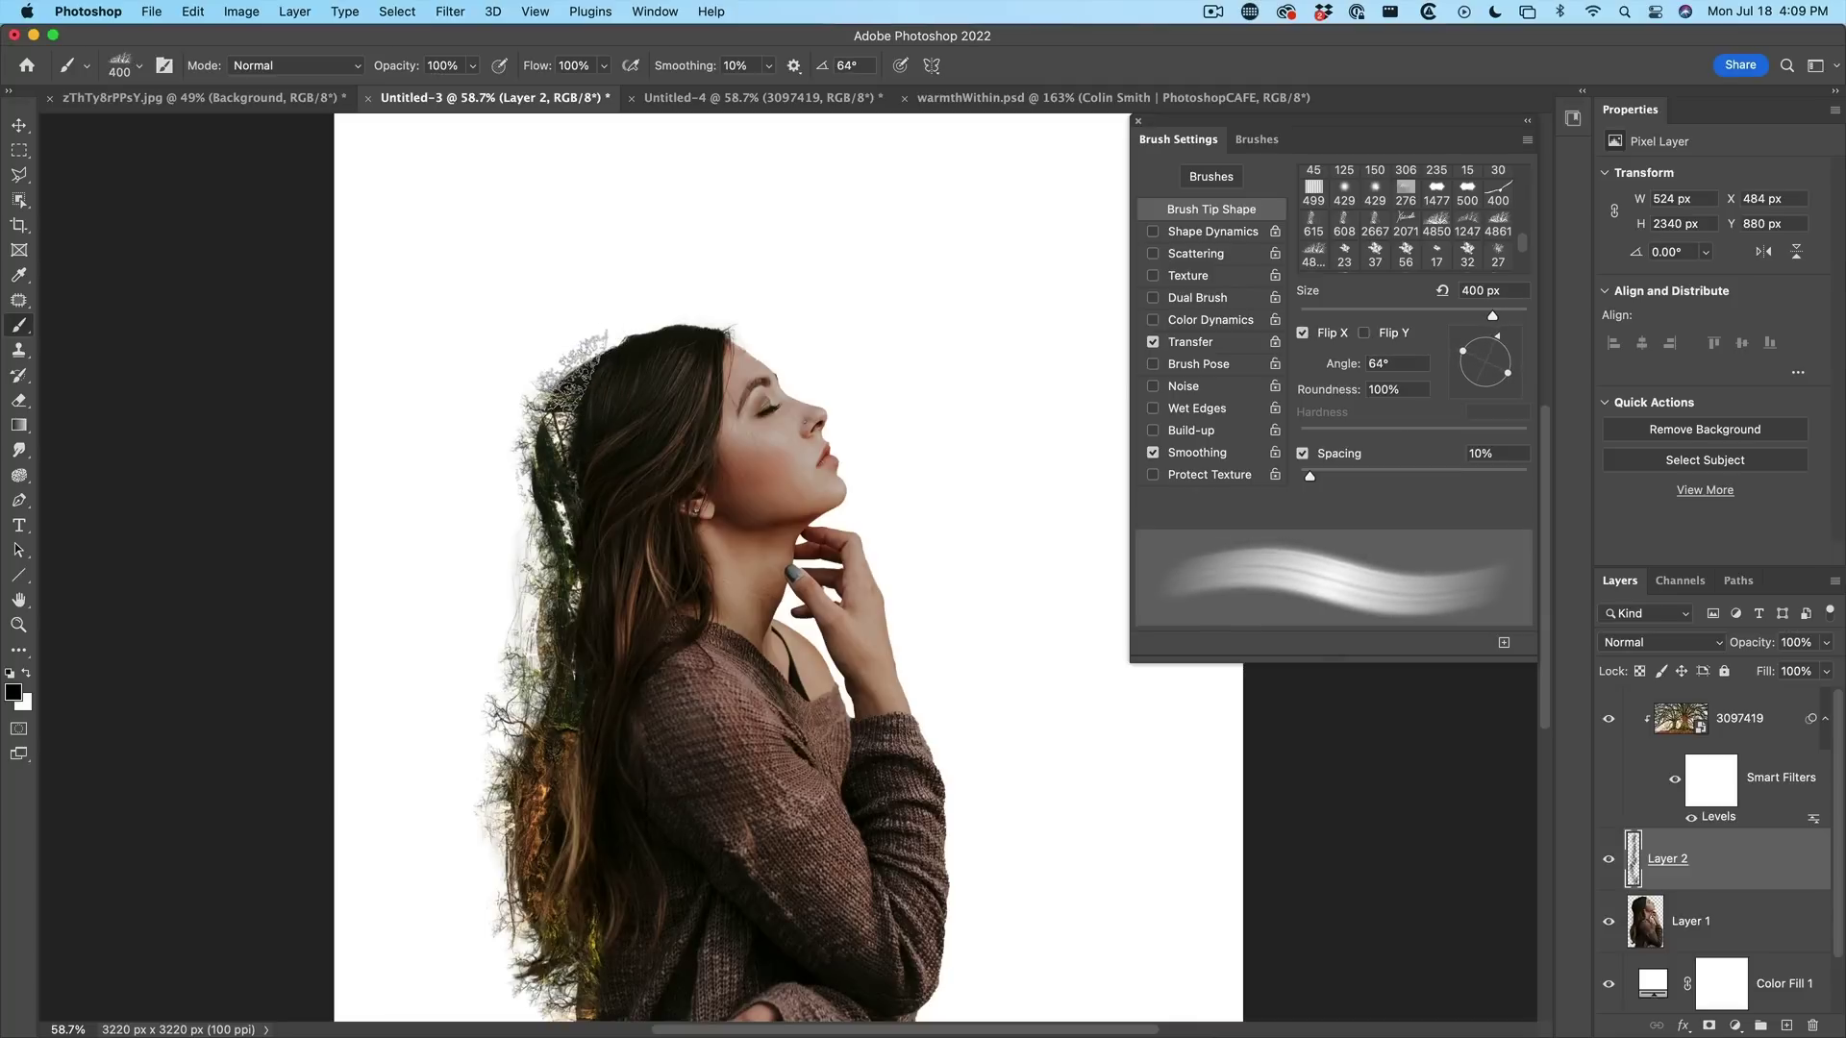
key("Right")
key("Right")
key("Right")
key("Right")
key("Right")
key("Right")
key("Right")
key("Right")
key("Right")
key("Right")
key("Right")
key("Right")
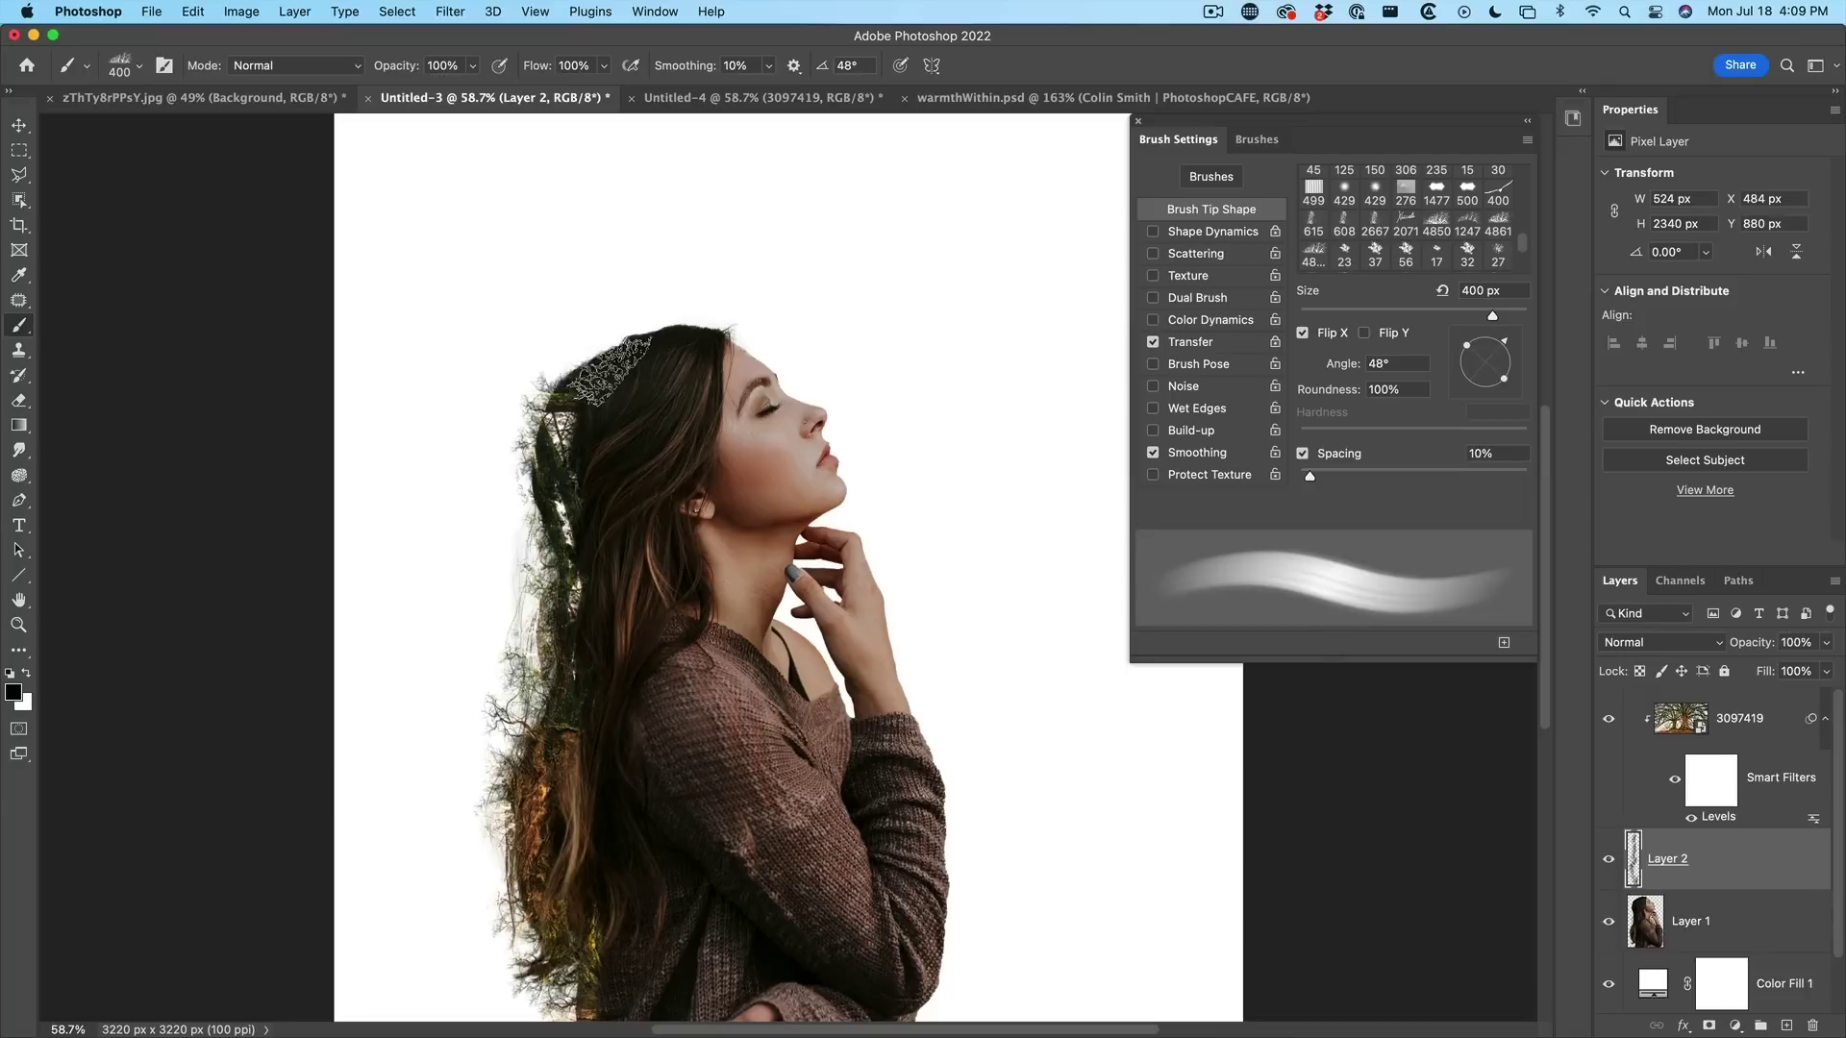
left_click(577, 370)
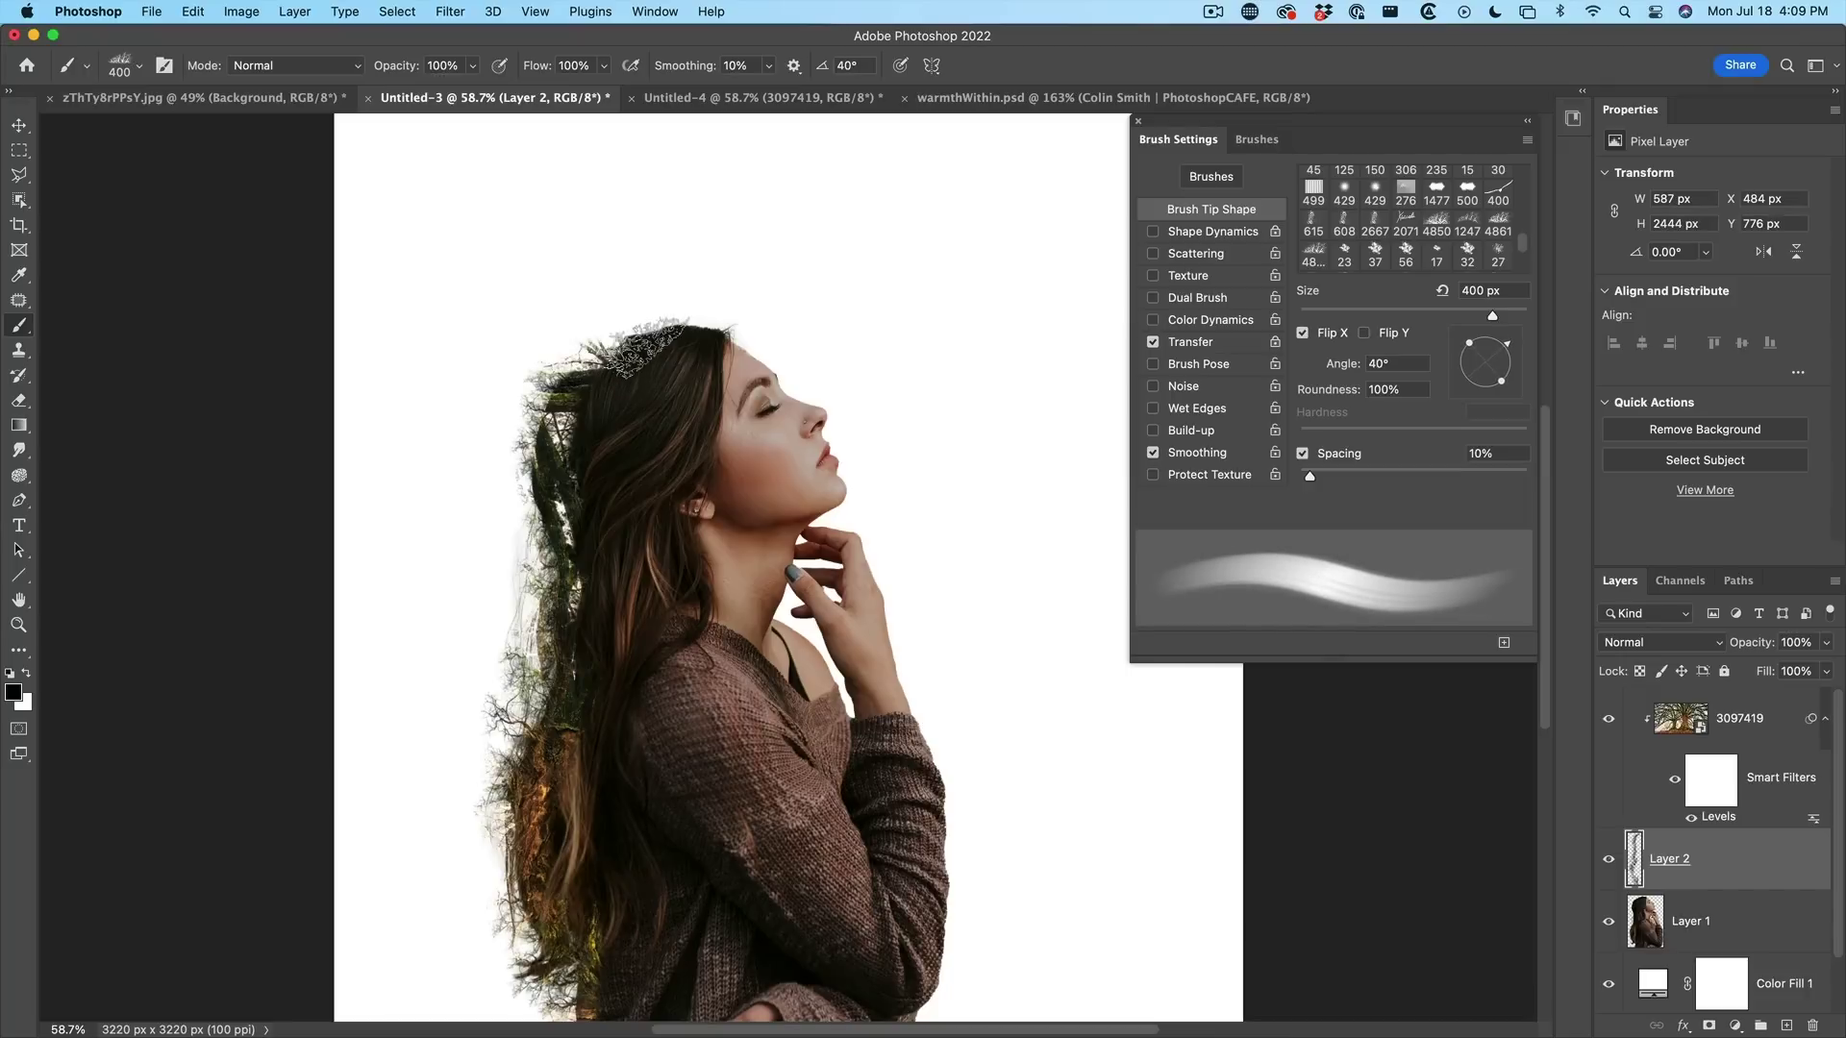
left_click(673, 336)
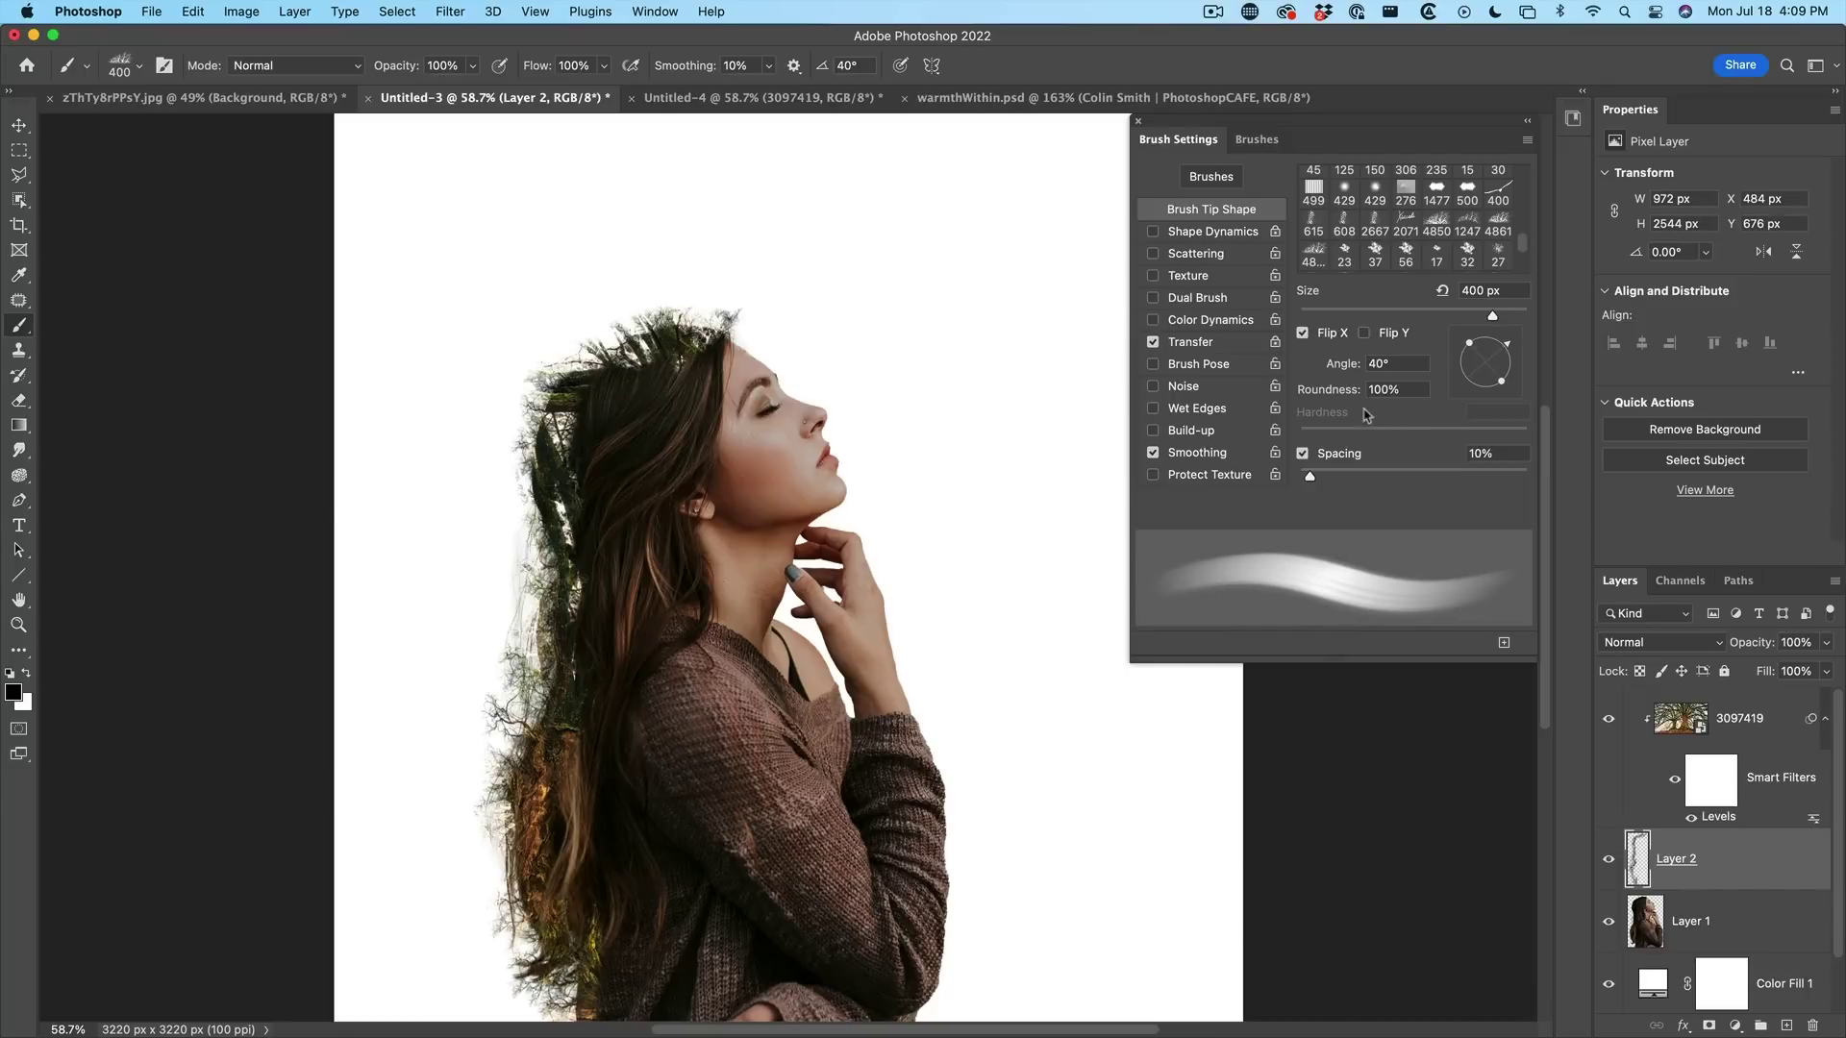
Step: Flip the tip vertically, enlarge it to 800 px, paint the forearm, then reset it to 500 px at 109°
left_click(1365, 333)
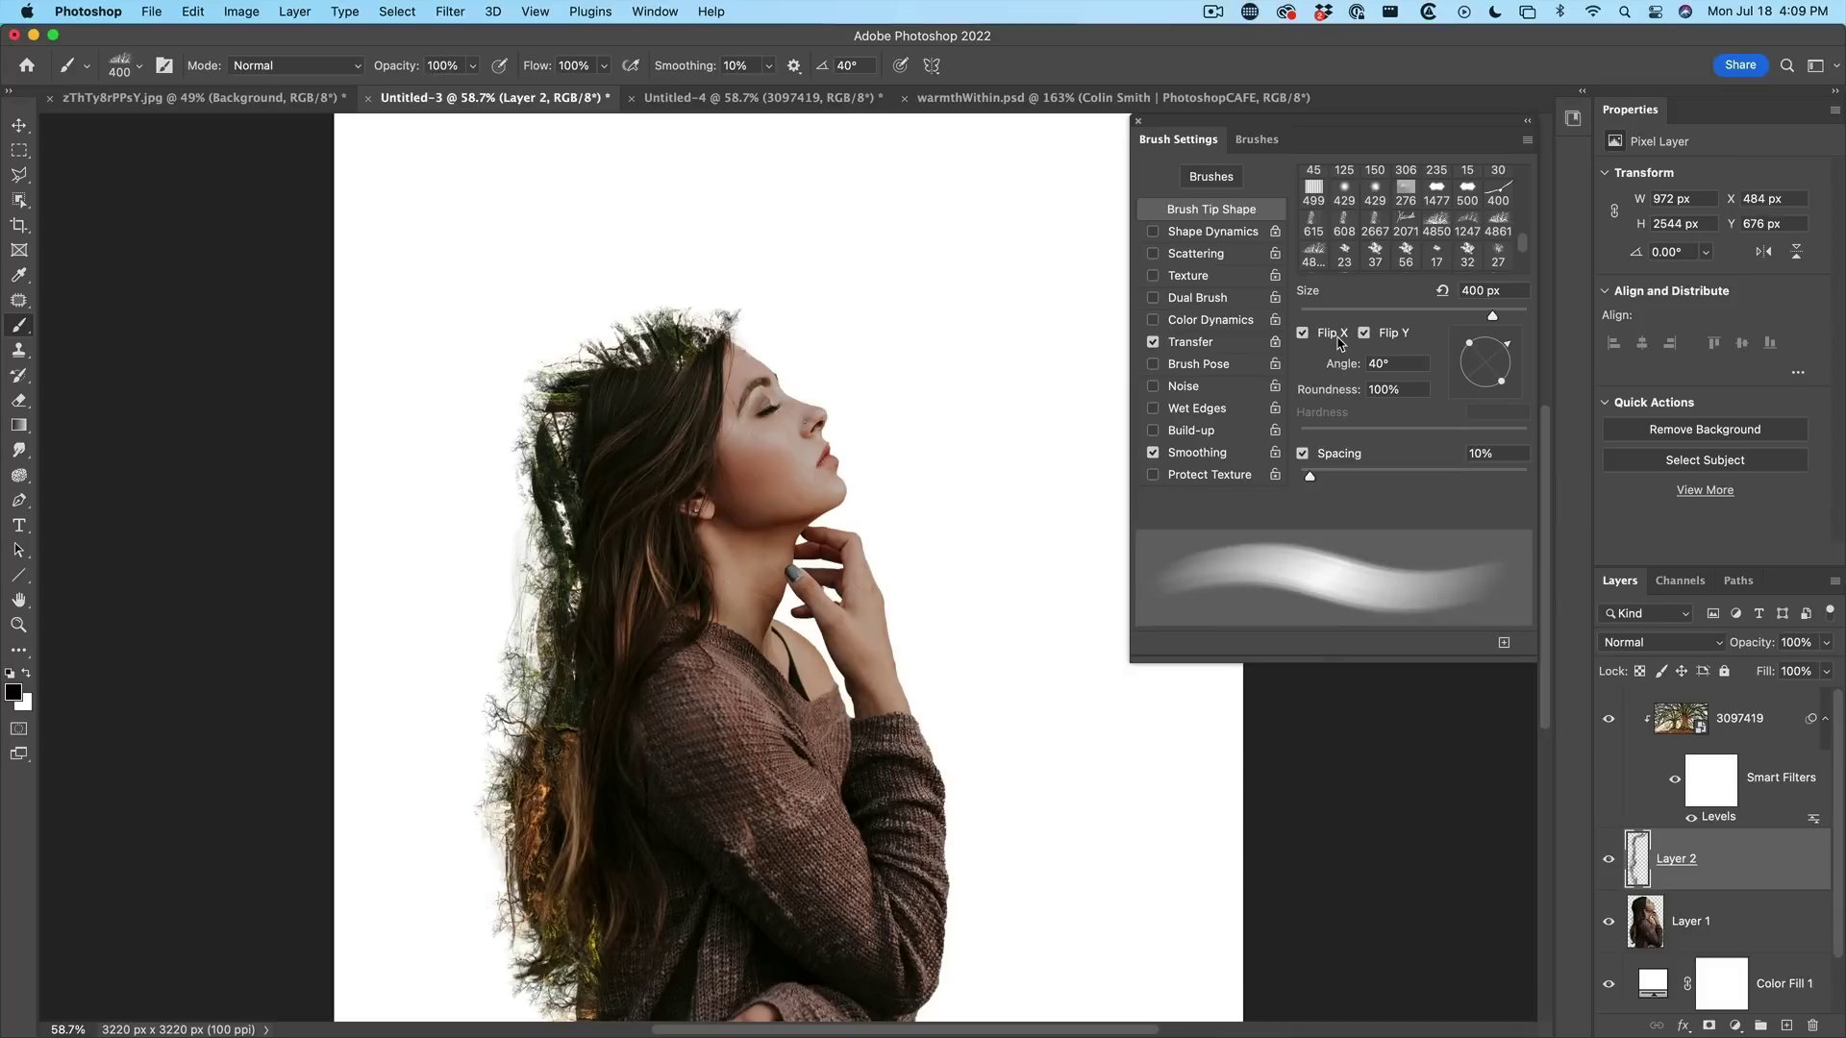
left_click(1304, 333)
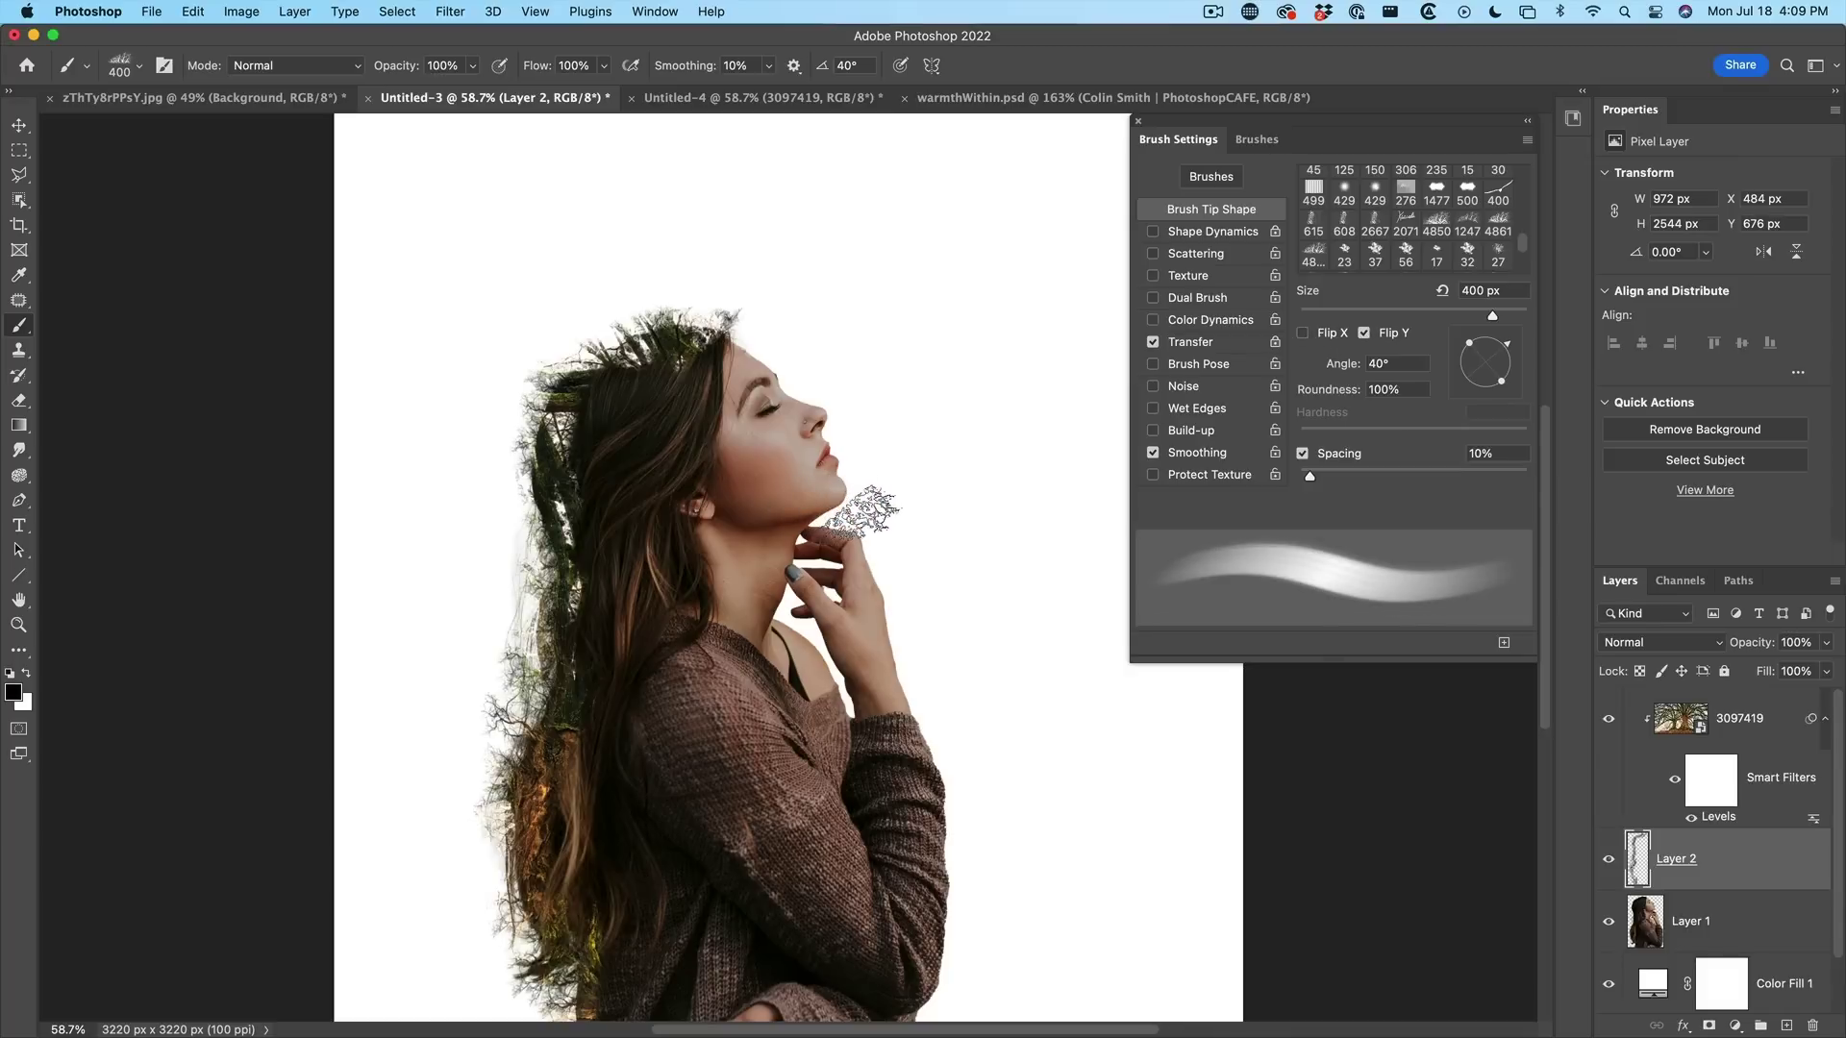
key("bracketright")
key("bracketright")
key("bracketright")
key("bracketright")
key("Left")
key("Left")
key("Left")
key("Left")
key("Left")
key("Left")
key("Left")
key("Left")
key("Left")
key("Left")
key("Left")
key("Left")
key("Left")
key("Left")
key("Left")
key("Left")
key("Left")
key("Left")
key("Left")
key("Left")
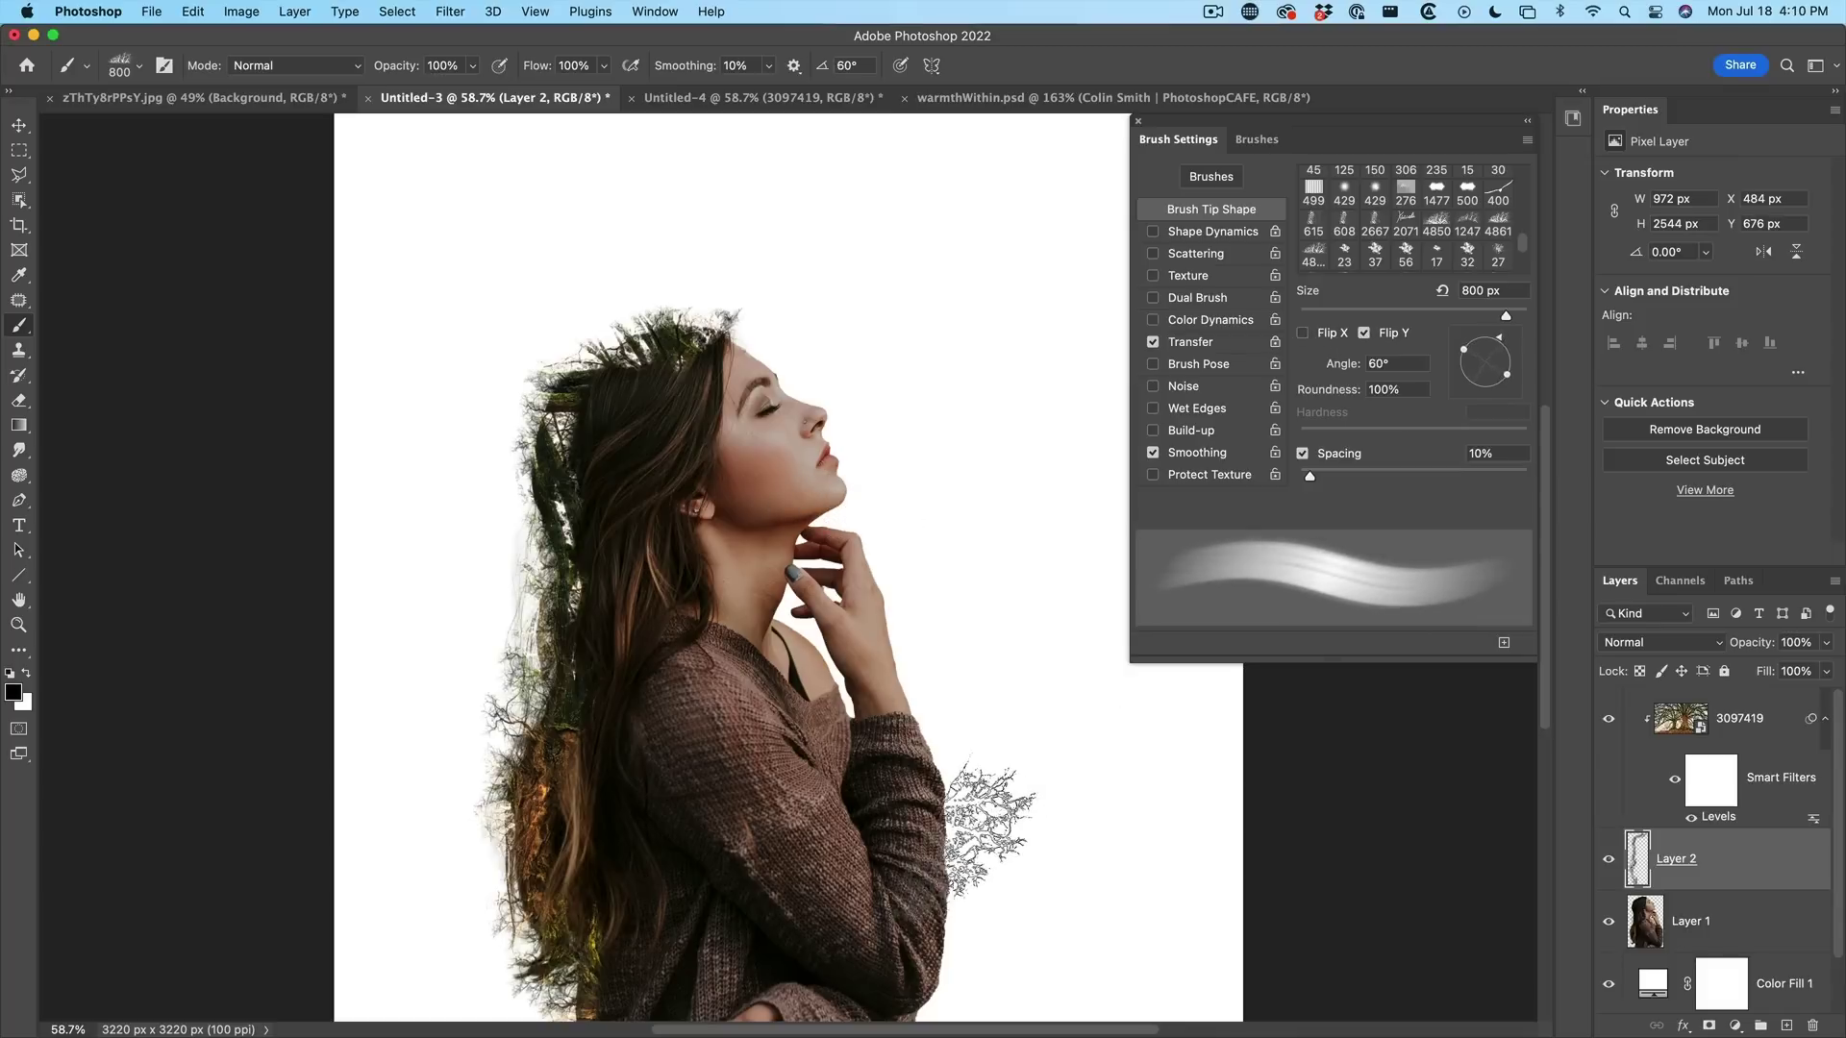
key("Left")
key("Left")
key("Left")
key("Left")
key("Left")
key("Left")
key("Left")
key("Left")
key("Left")
key("Left")
key("Left")
key("Left")
key("Left")
key("Left")
key("Left")
key("Left")
key("Left")
key("Left")
key("Left")
key("Left")
mouse_move(990, 827)
left_mouse_down()
mouse_move(923, 923)
mouse_move(952, 692)
left_mouse_up()
key("bracketleft")
key("bracketleft")
key("bracketleft")
key("bracketleft")
key("bracketleft")
key("bracketleft")
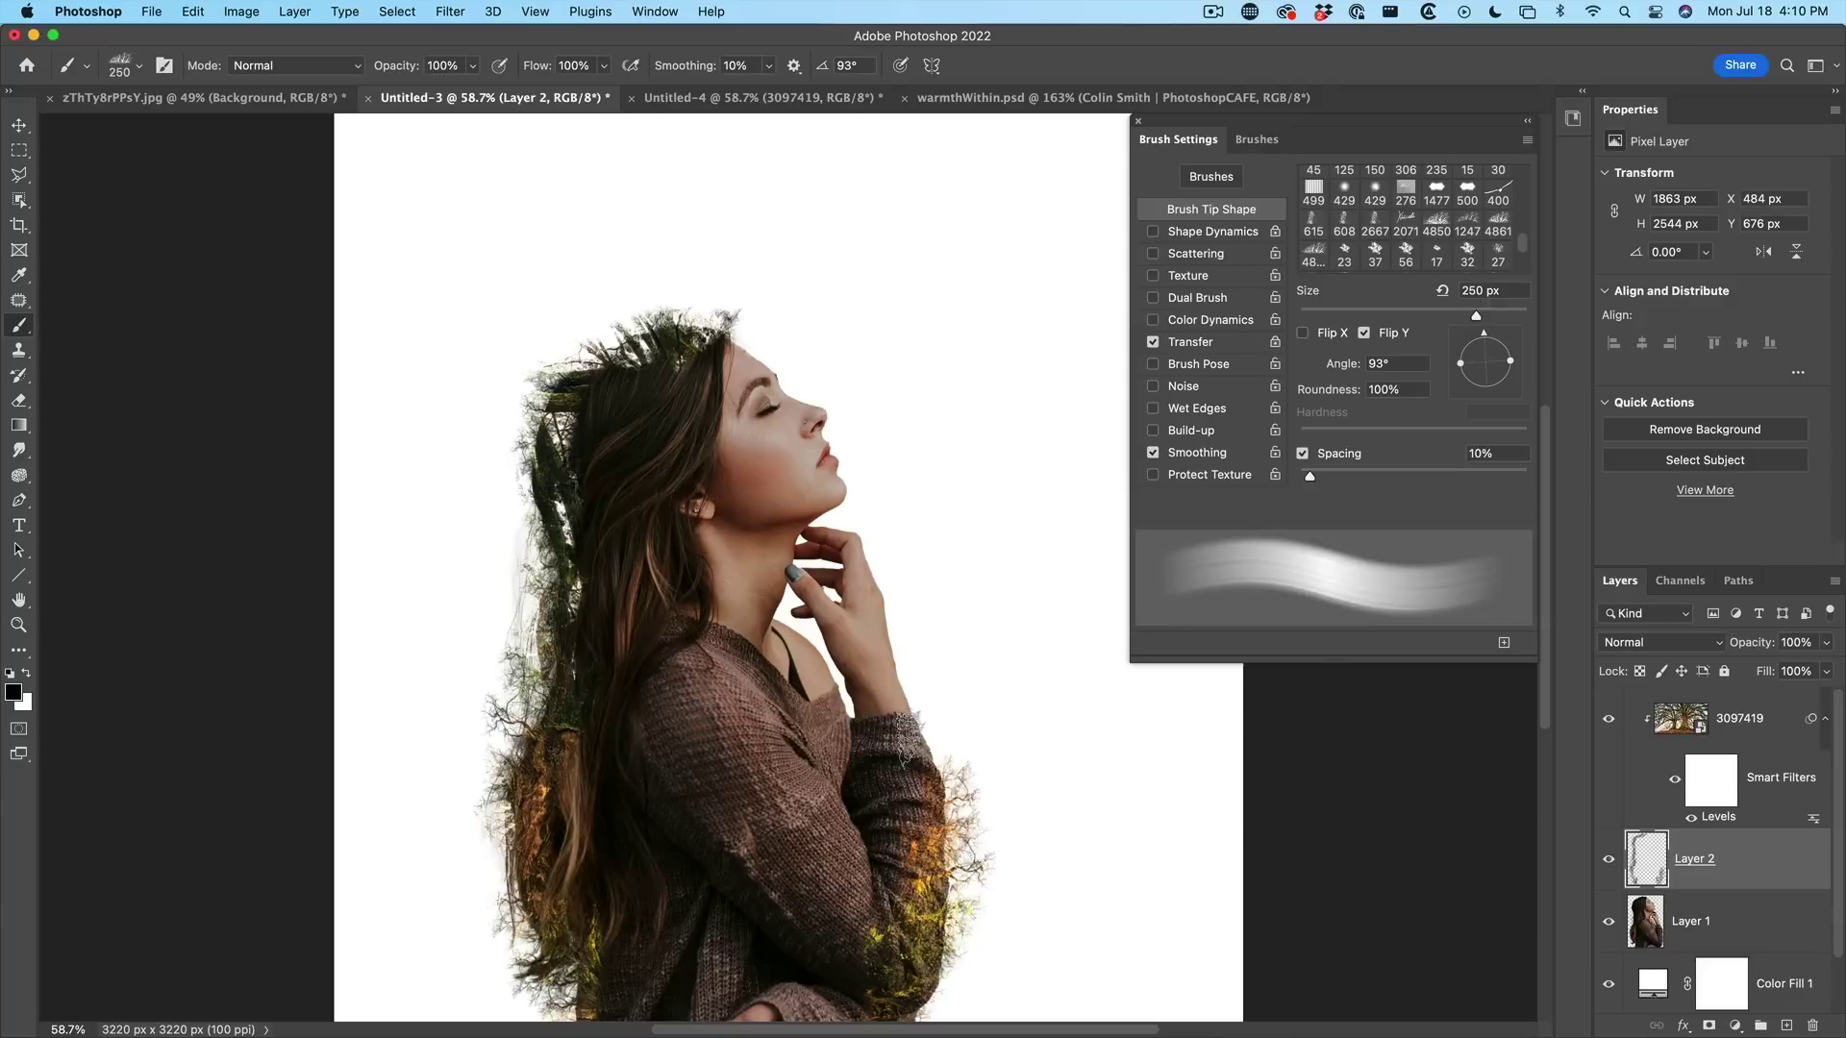
key("bracketright")
key("bracketright")
key("bracketright")
key("bracketright")
key("bracketright")
key("bracketright")
key("Left")
key("Left")
key("Left")
key("Left")
key("Left")
key("Left")
key("Left")
key("Left")
key("Left")
key("Left")
key("Left")
key("Left")
key("Left")
key("Left")
key("Left")
key("Left")
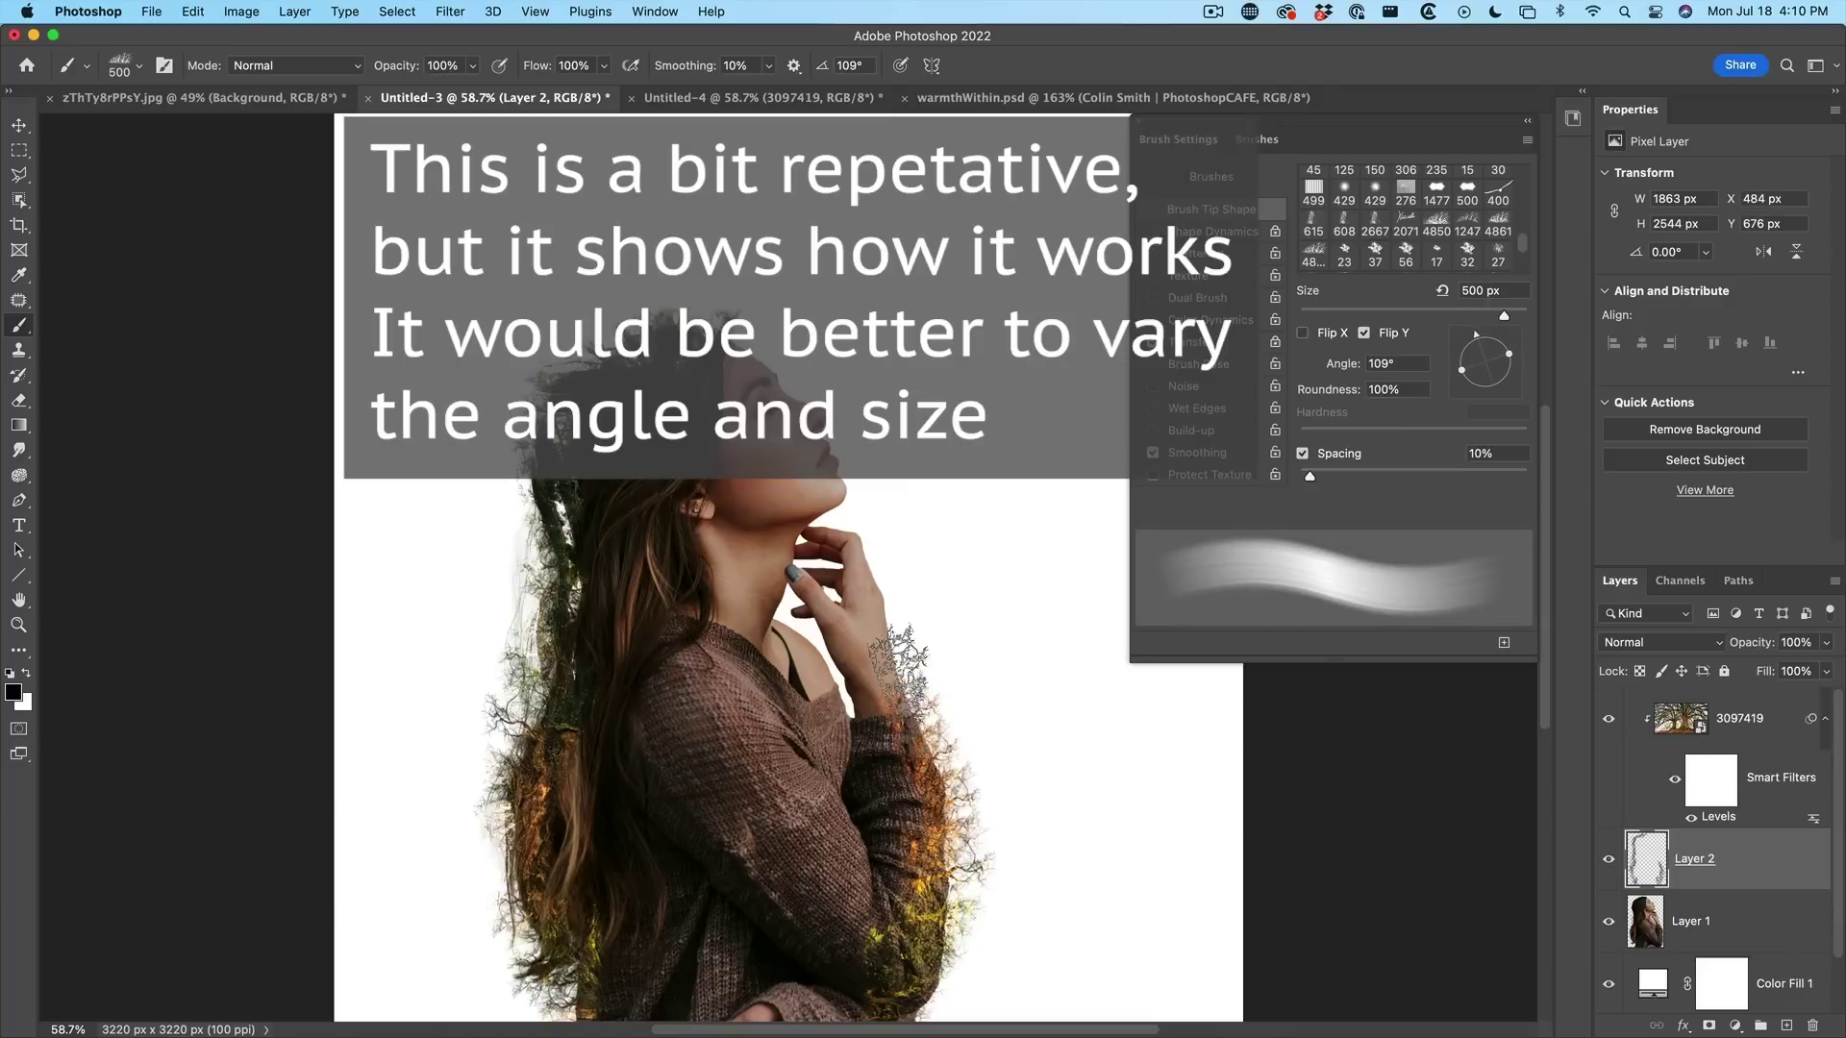
Step: Brush branch texture up from the hand along the cheek edge on Layer 2
left_click_drag(895, 682, 859, 573)
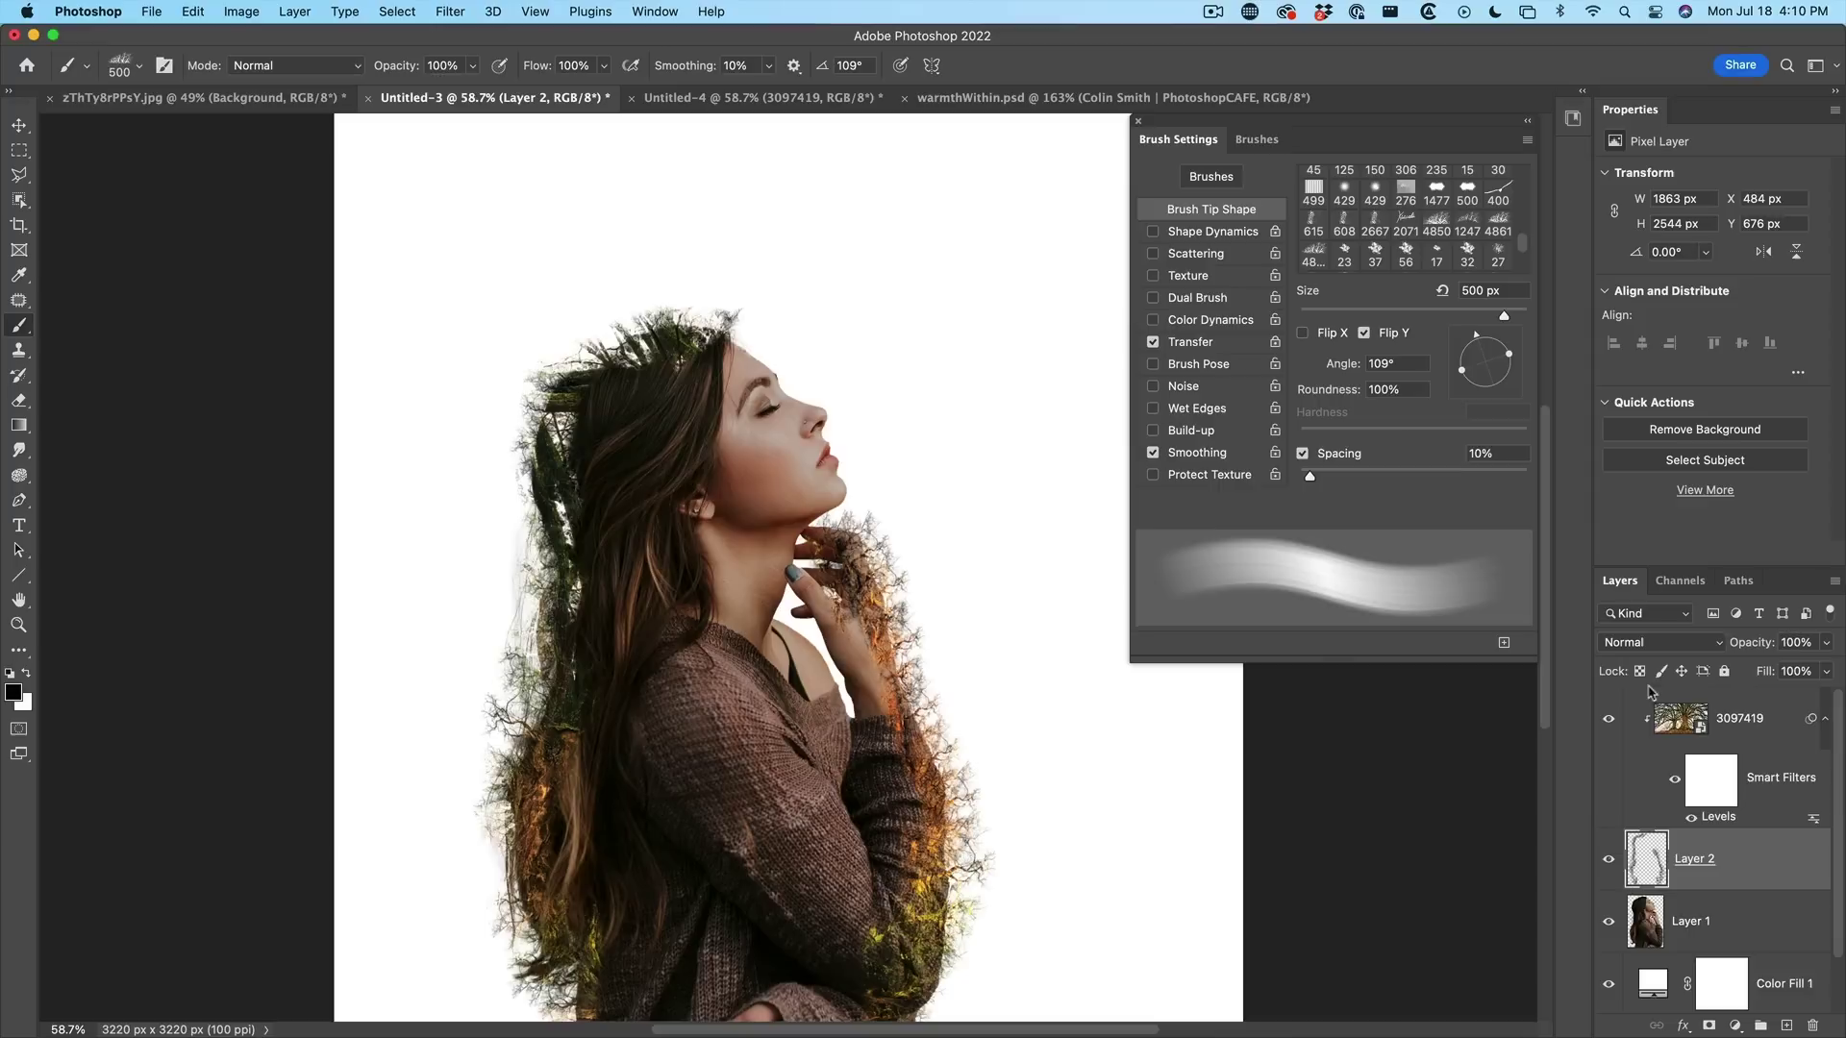
left_click(1730, 913, "shift")
Step: Convert the selected Layer 1 and Layer 2 into a single smart object
right_click(1736, 871)
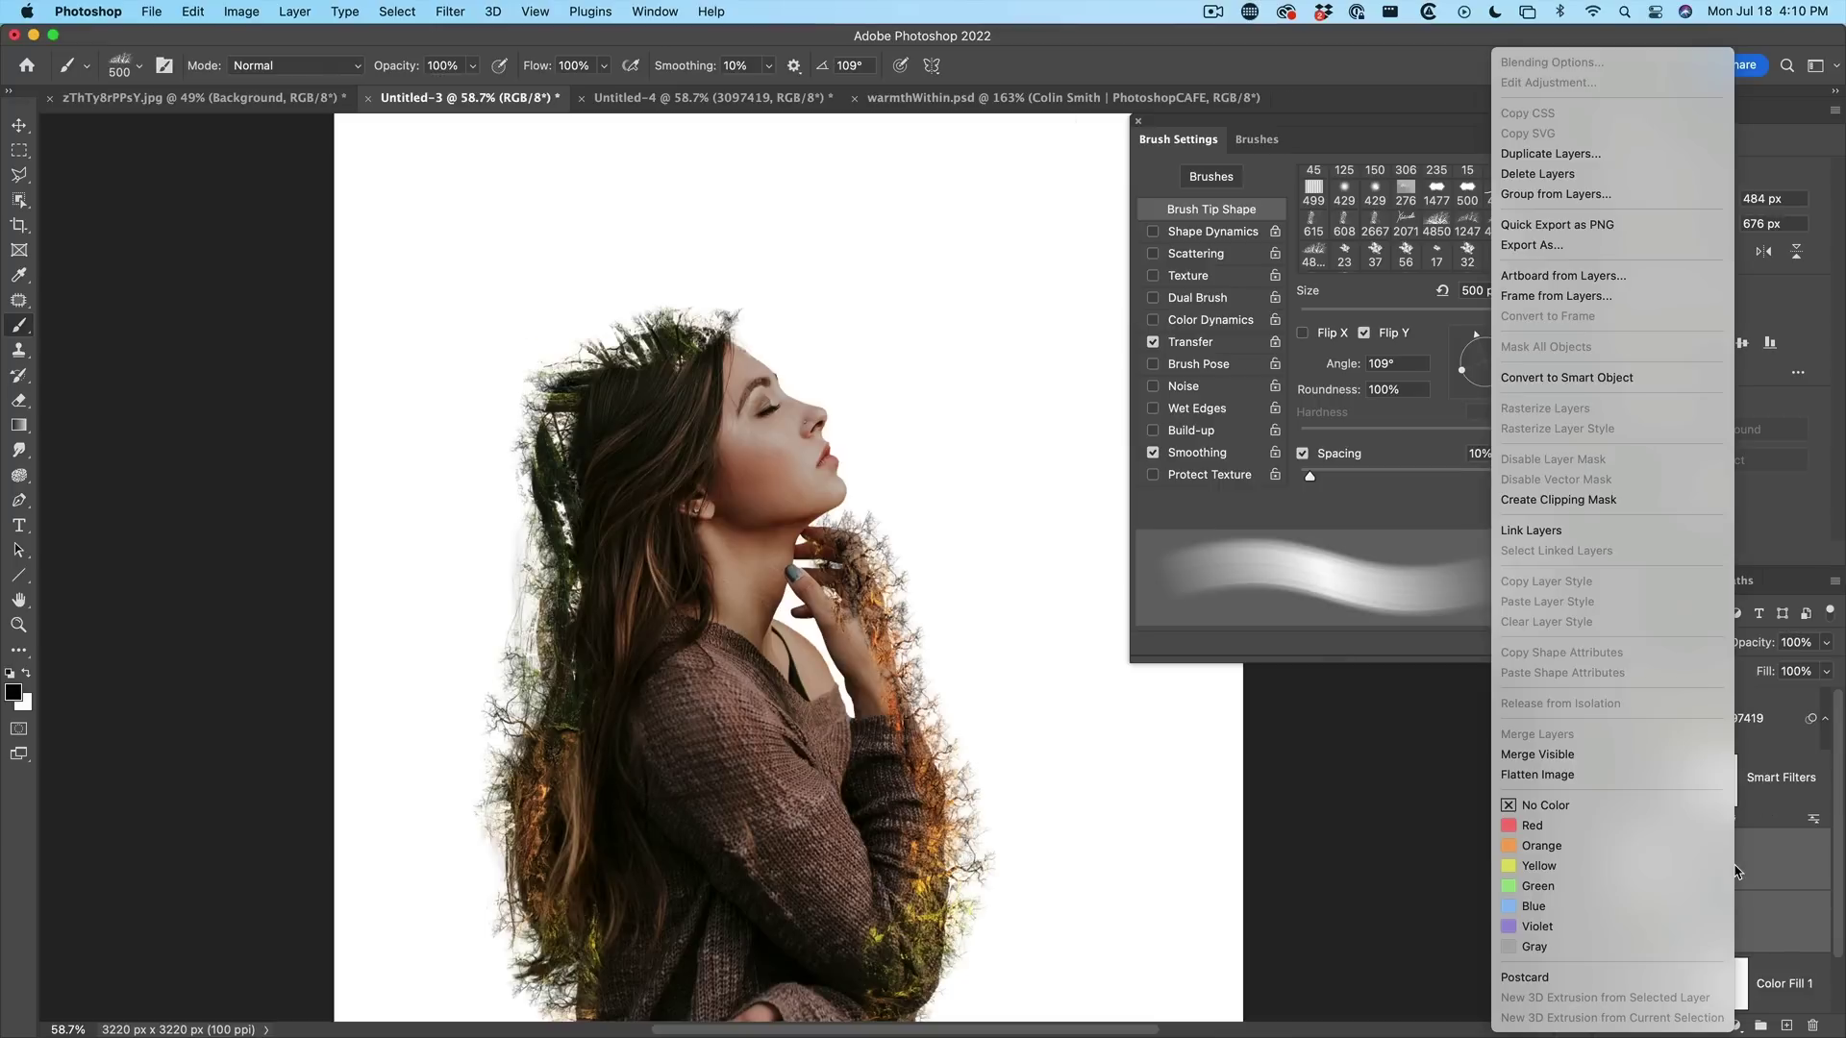
left_click(1639, 378)
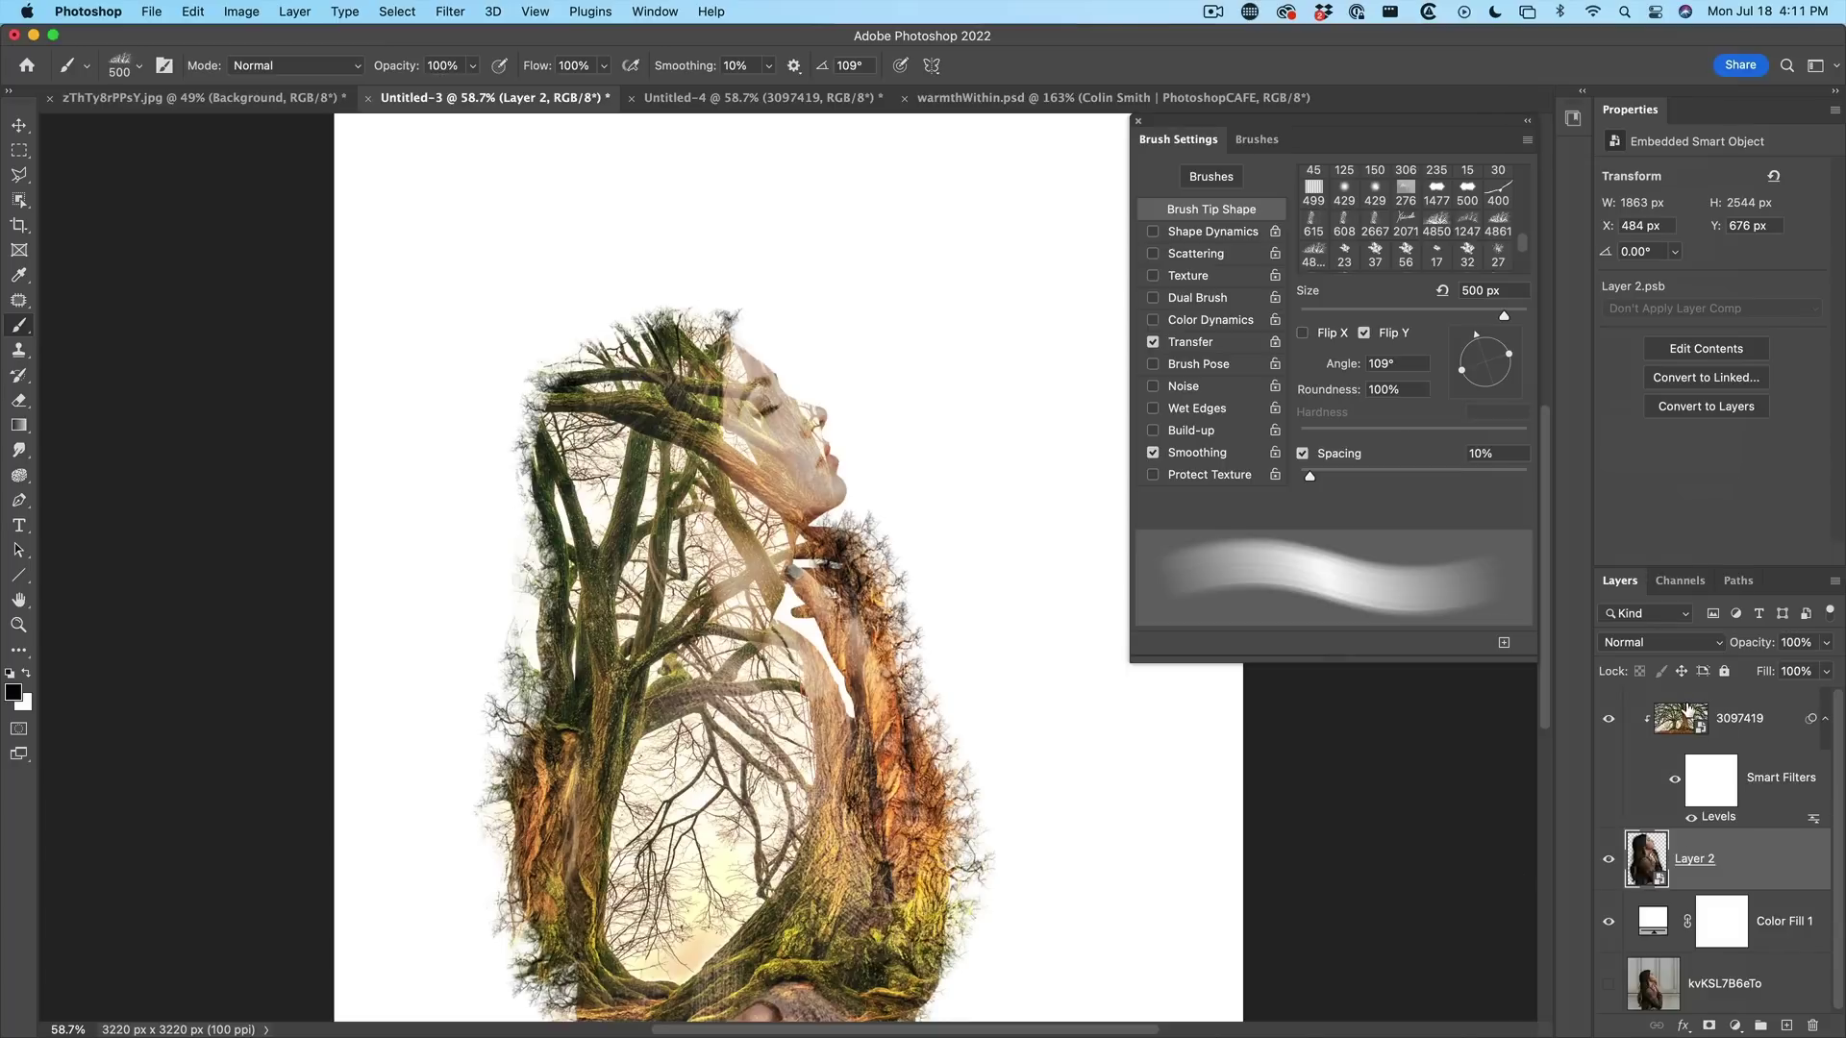
left_click(1687, 715)
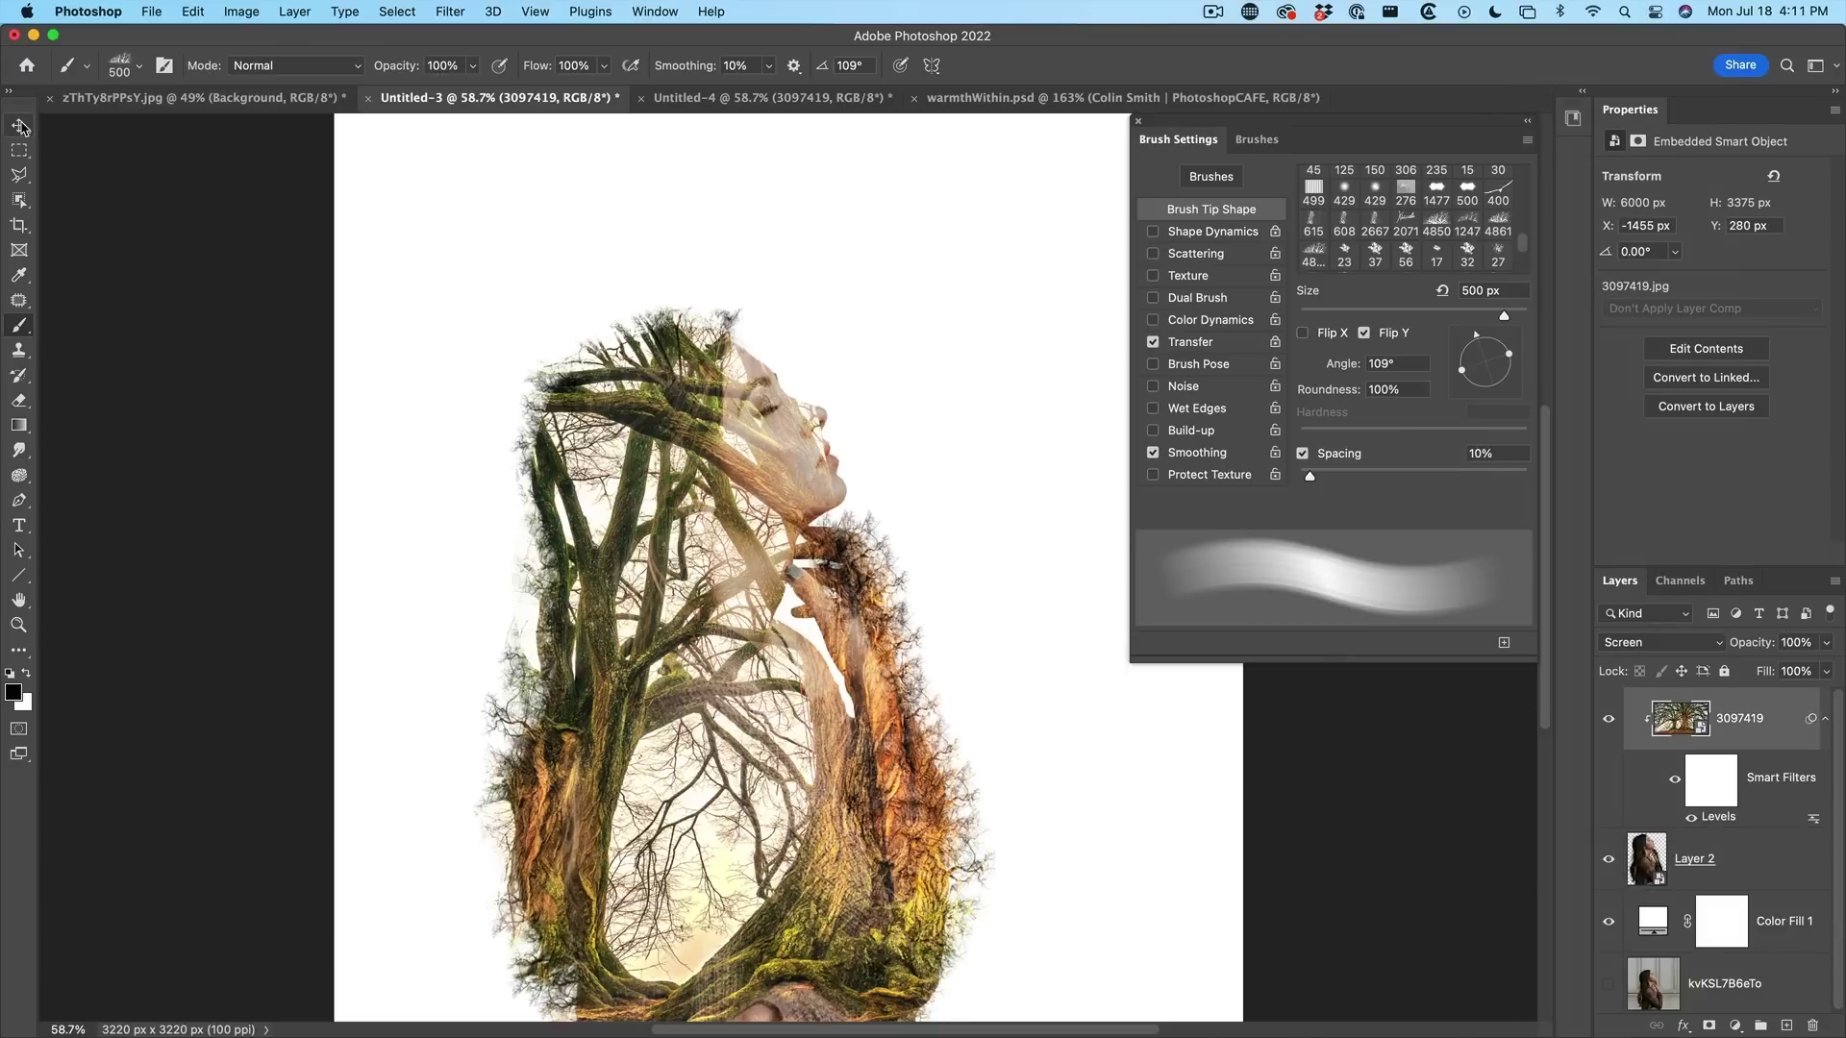
Step: Move the tree layer 3097419 to X -2169 px, Y 515 px inside the silhouette
left_click(19, 125)
mouse_move(712, 519)
left_mouse_down()
mouse_move(704, 474)
mouse_move(655, 465)
mouse_move(654, 487)
mouse_move(678, 469)
mouse_move(658, 461)
mouse_move(629, 454)
mouse_move(615, 492)
left_mouse_up()
left_click_drag(839, 752, 869, 859)
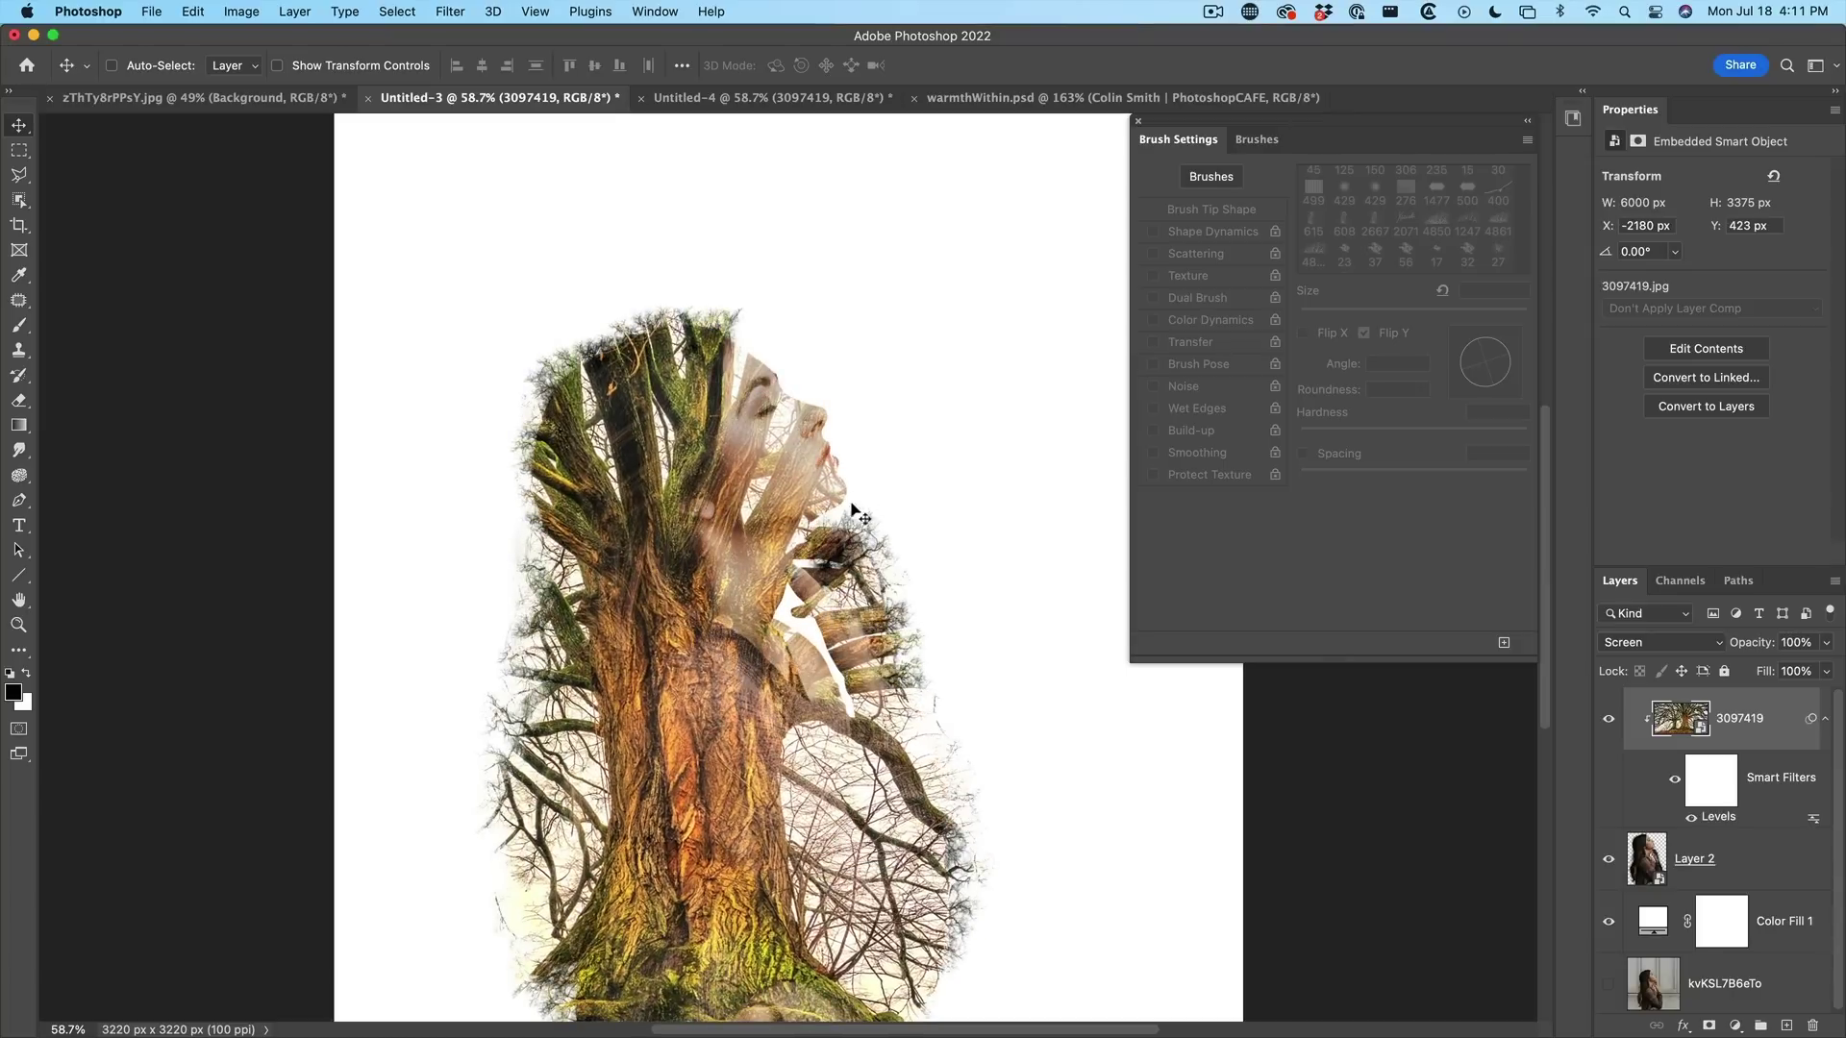
left_click_drag(853, 506, 858, 559)
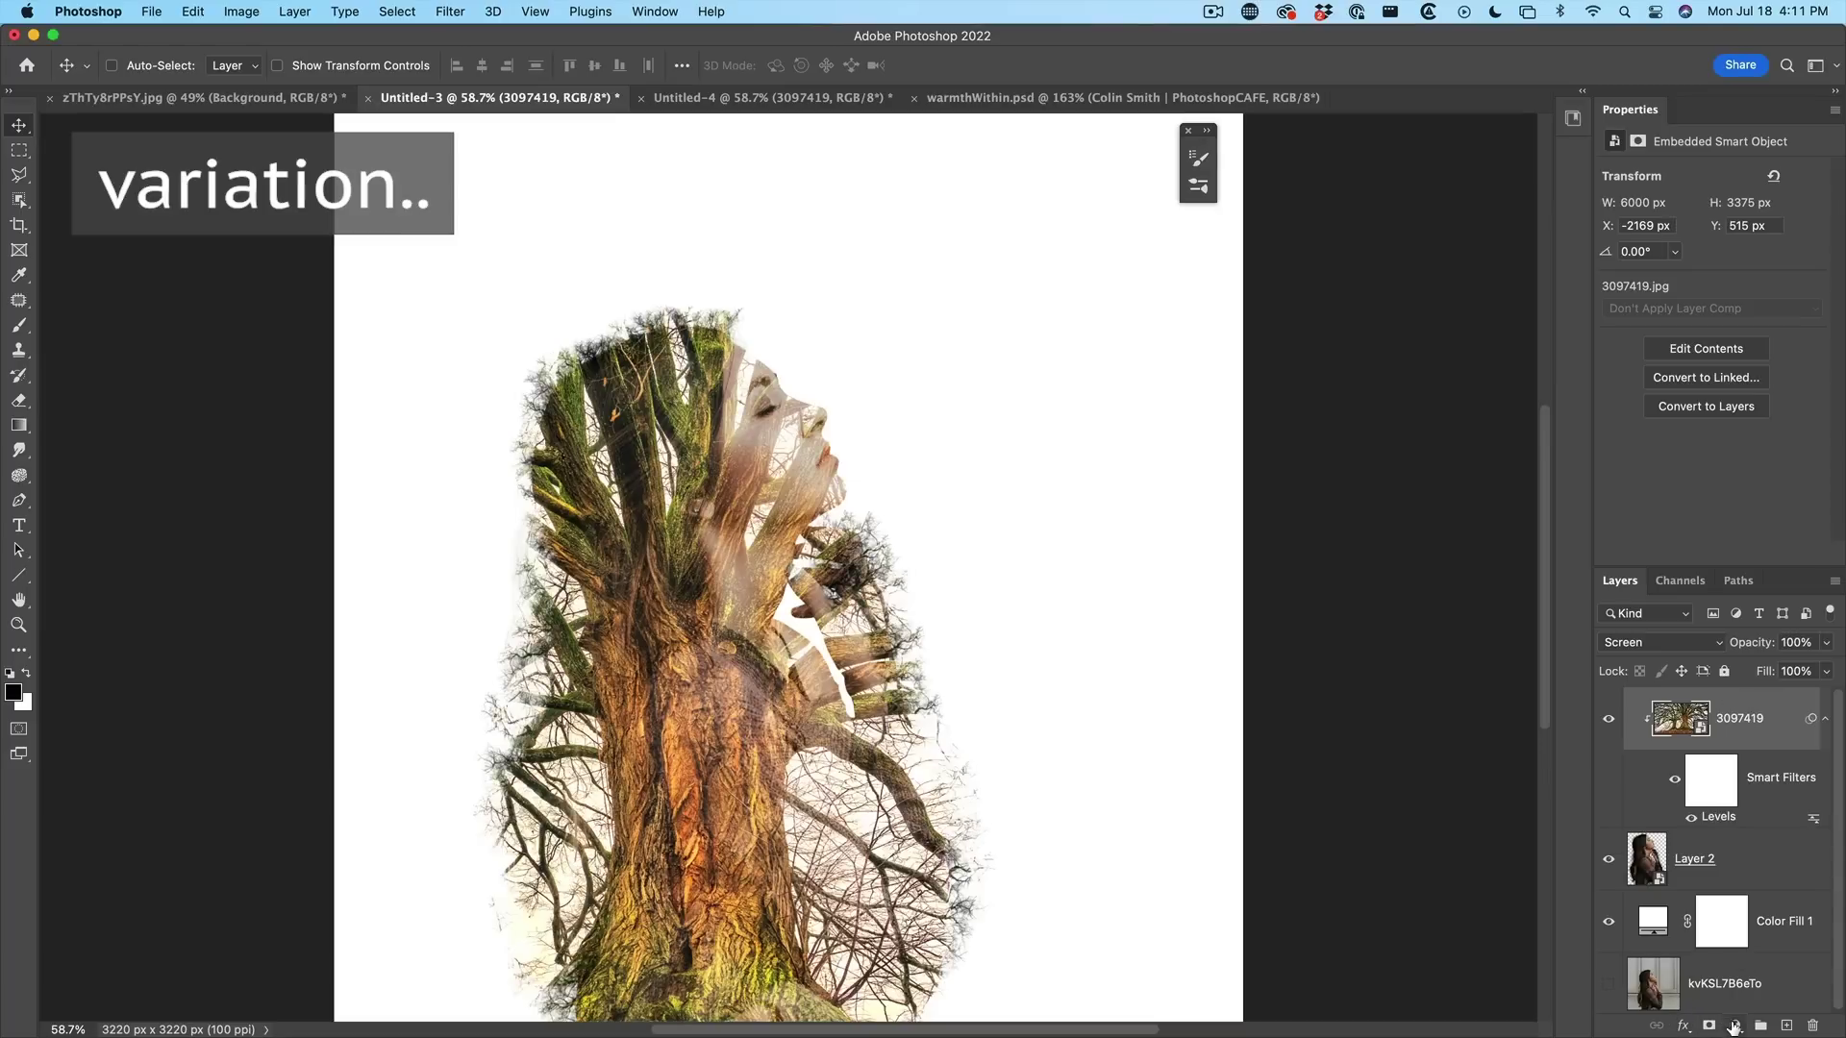
Step: Add a muted green #a8bdb2 Solid Color fill layer blended in Color mode
left_click(1735, 1027)
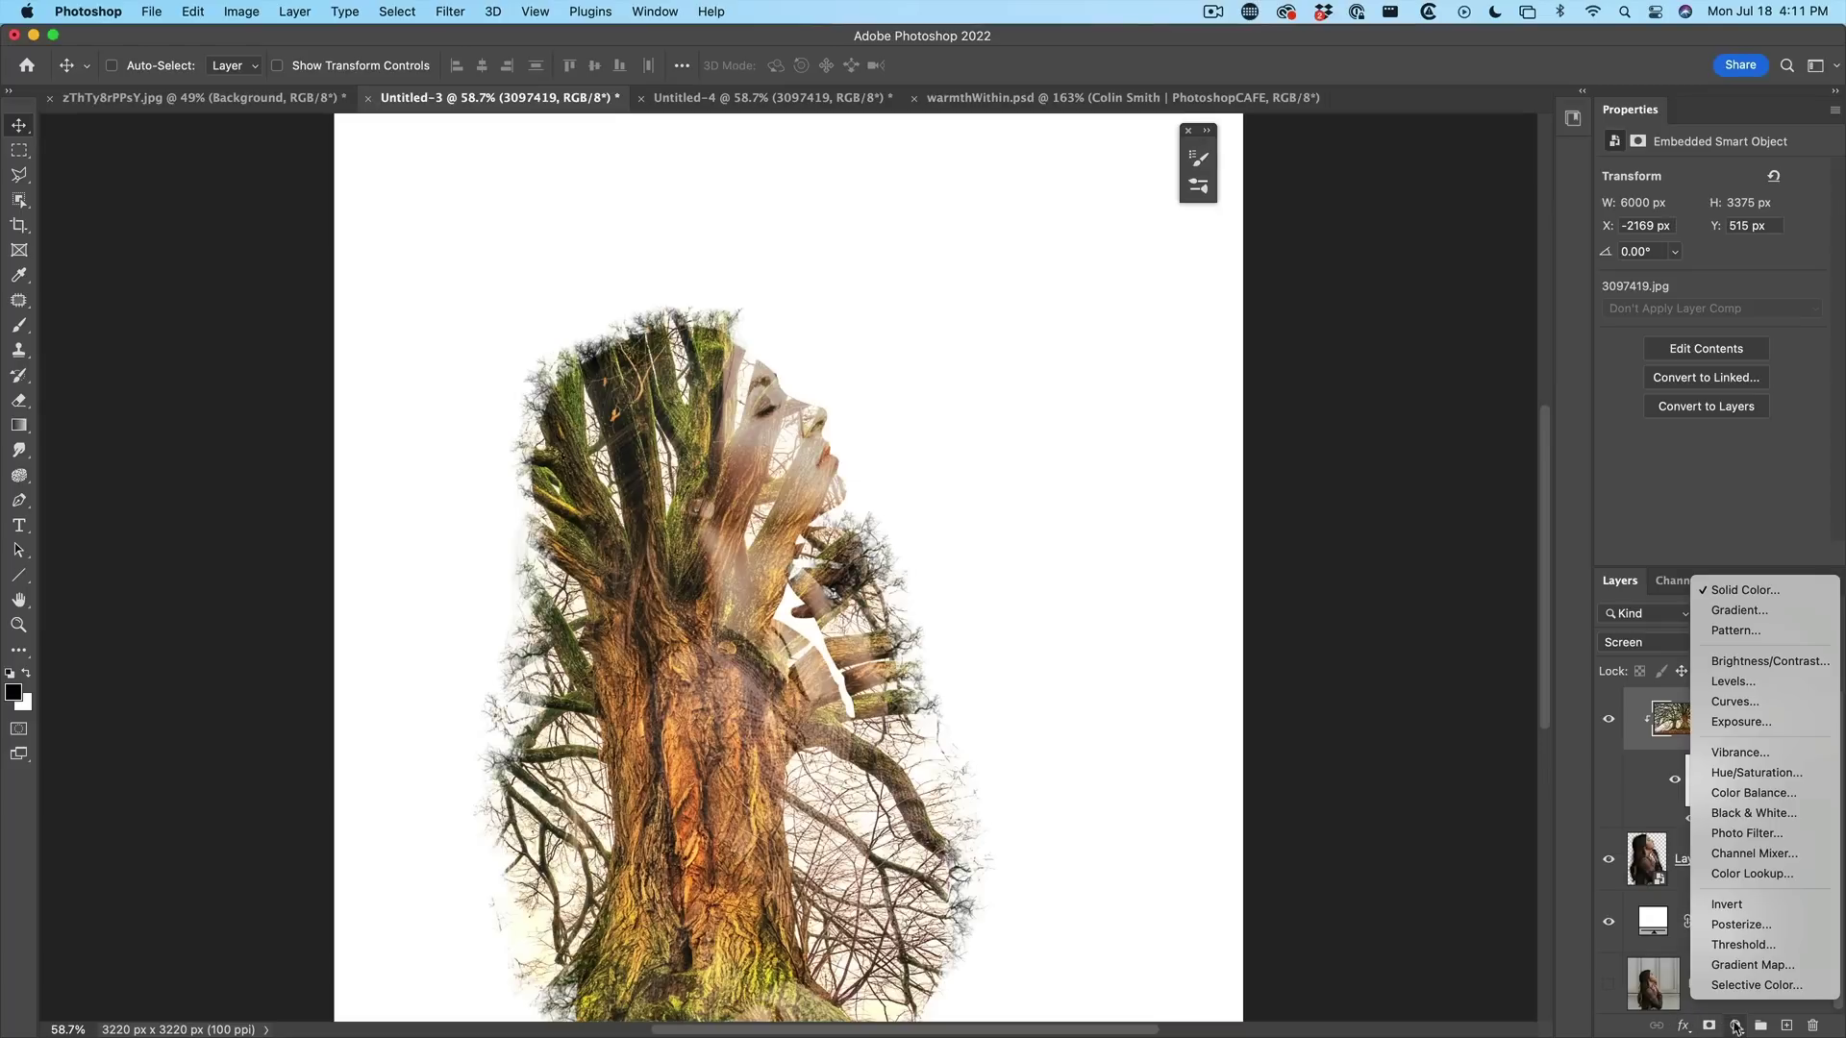
left_click(1764, 590)
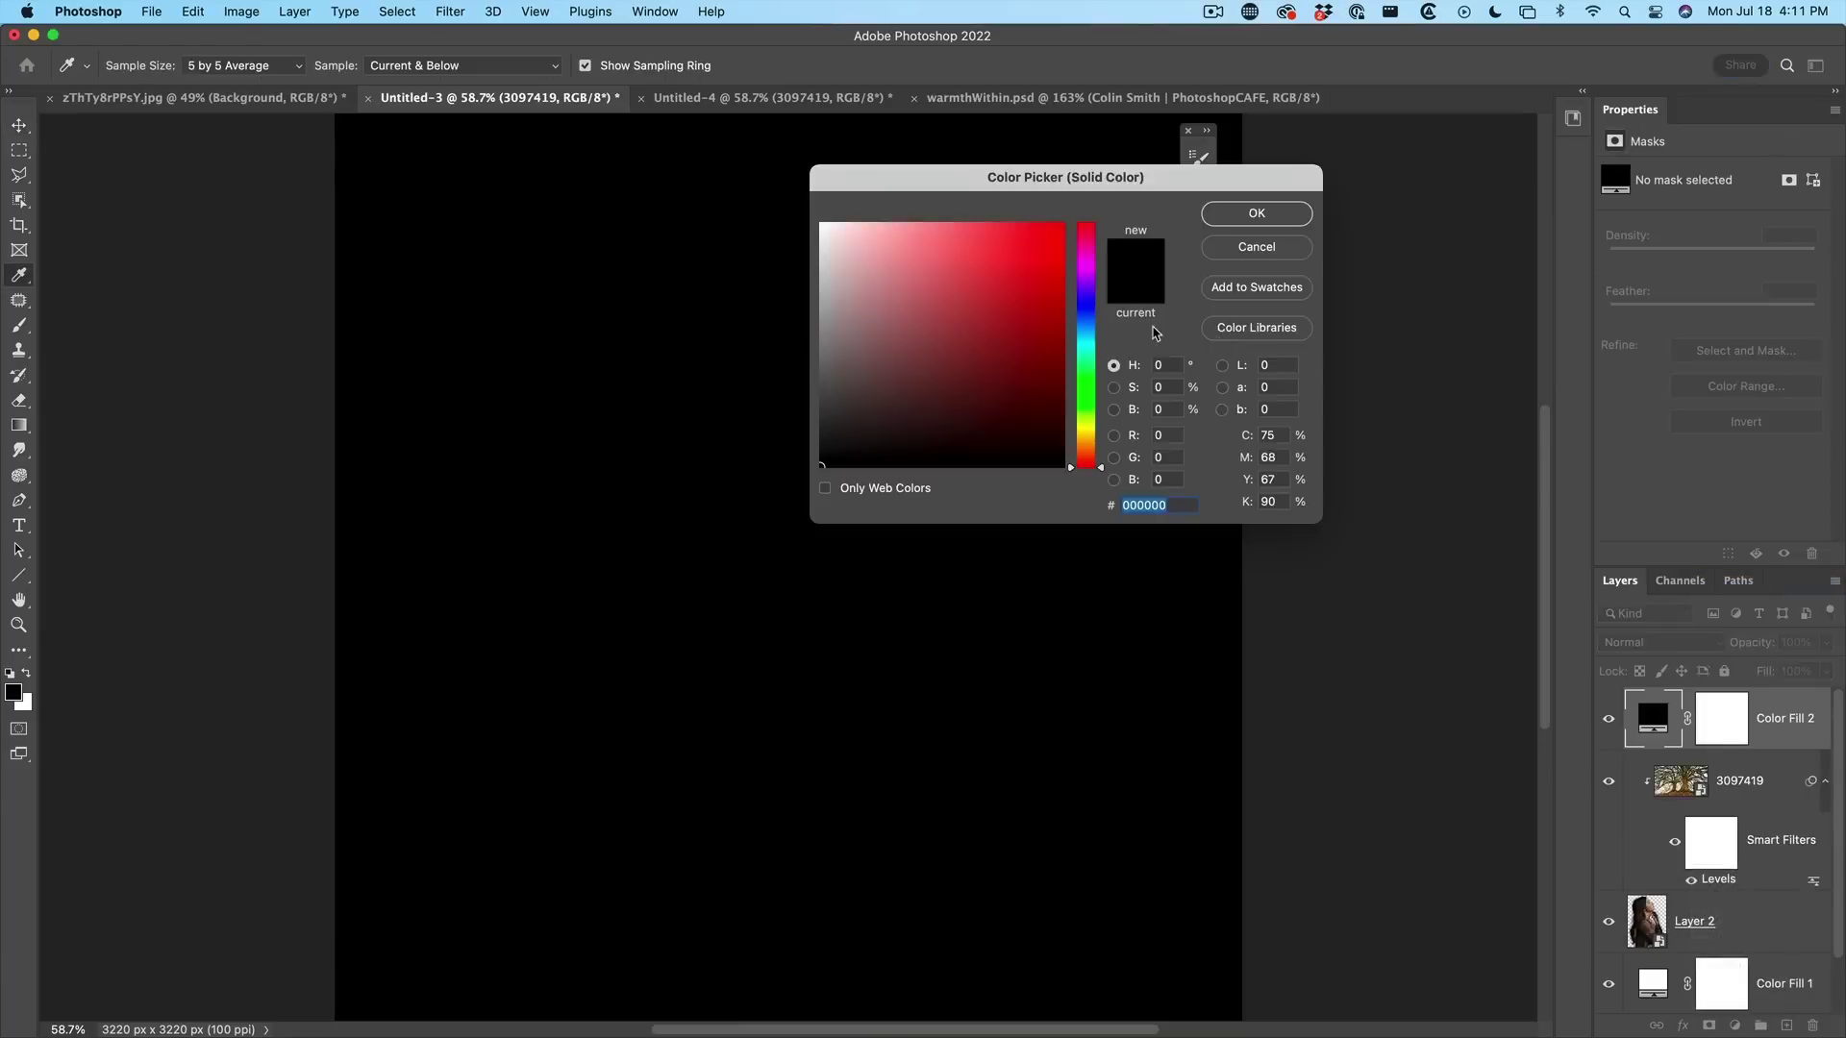
left_click_drag(1087, 397, 1086, 351)
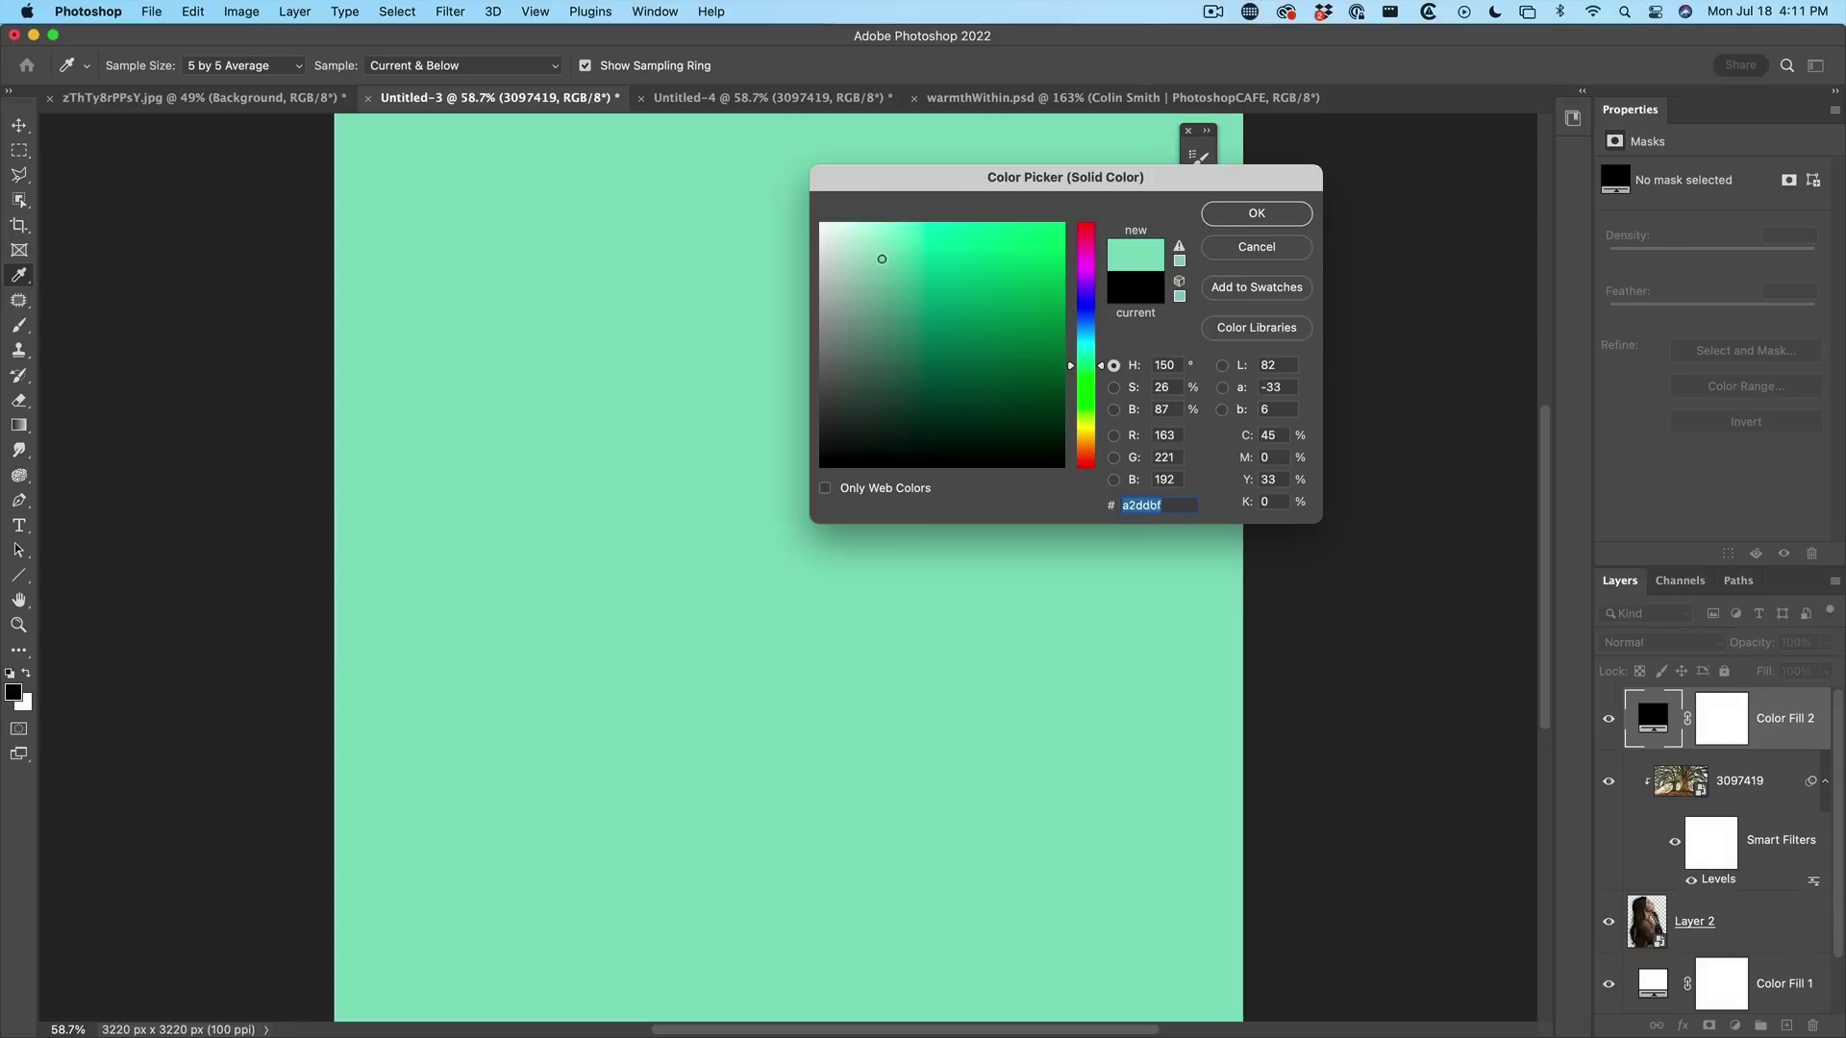
left_click_drag(881, 258, 857, 285)
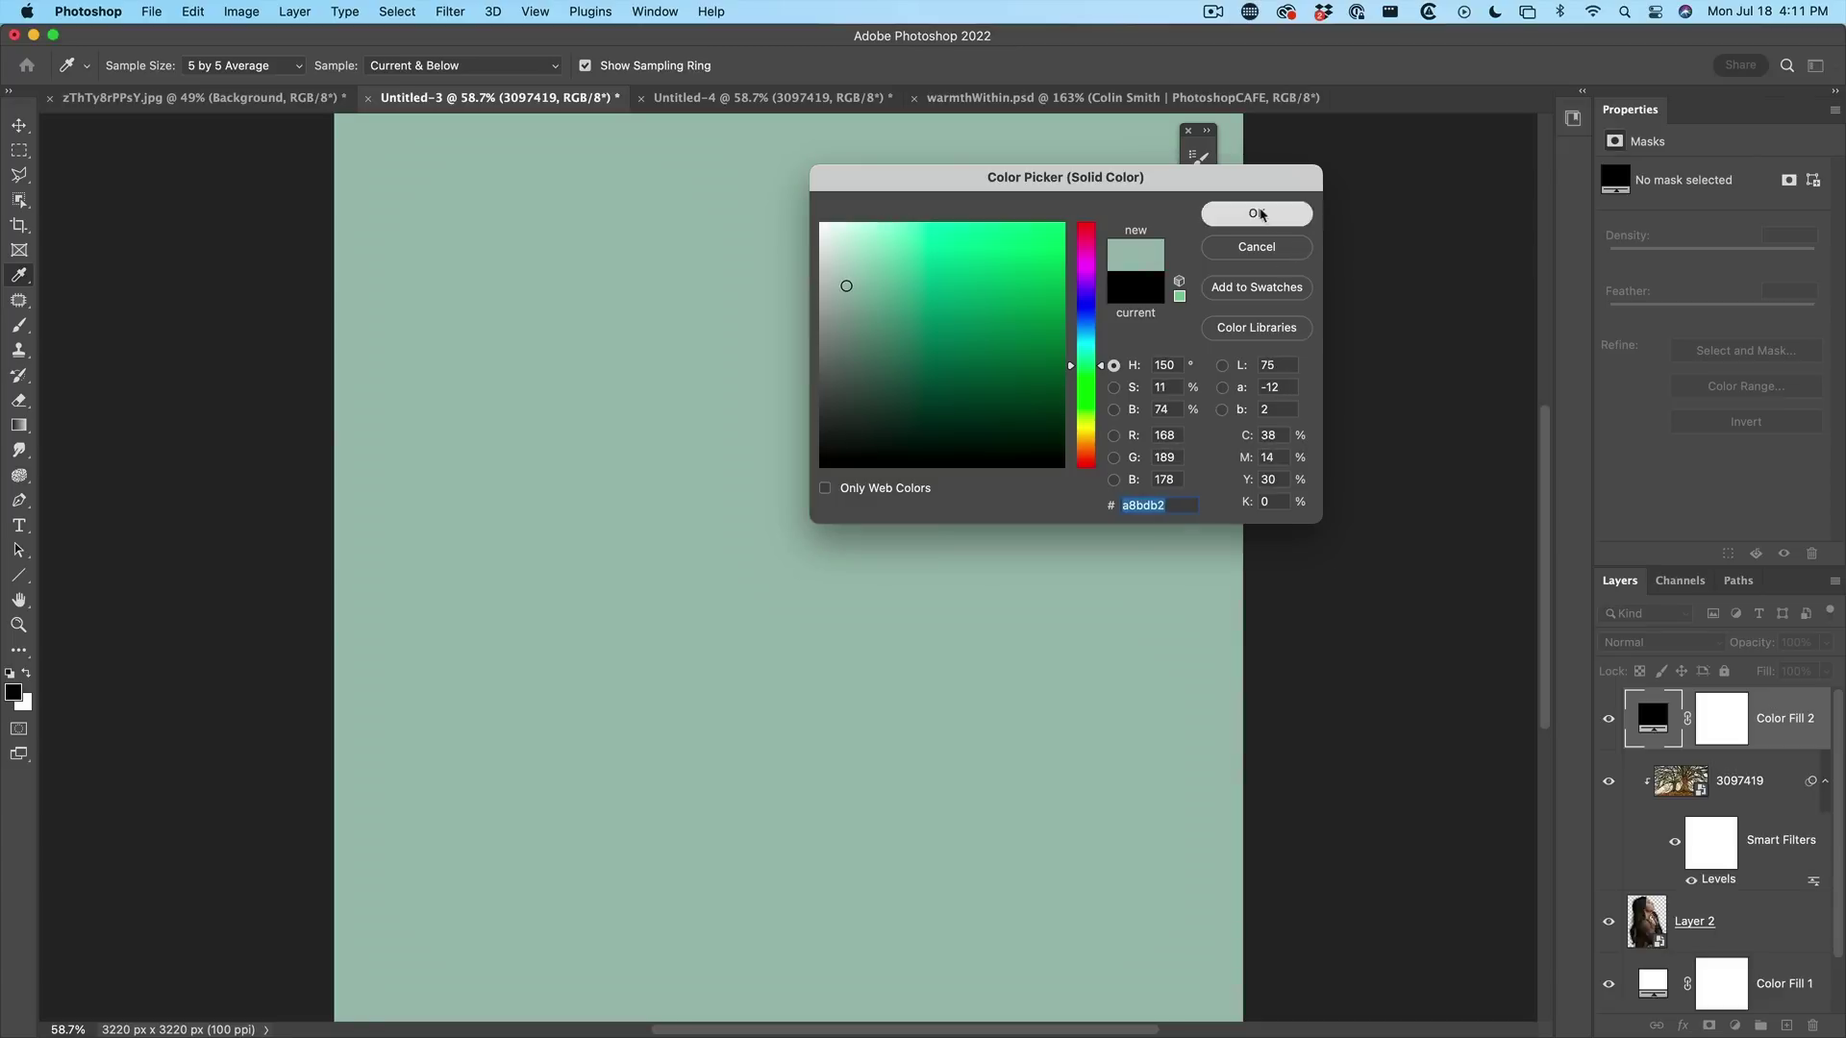
left_click(1260, 214)
left_click(1652, 653)
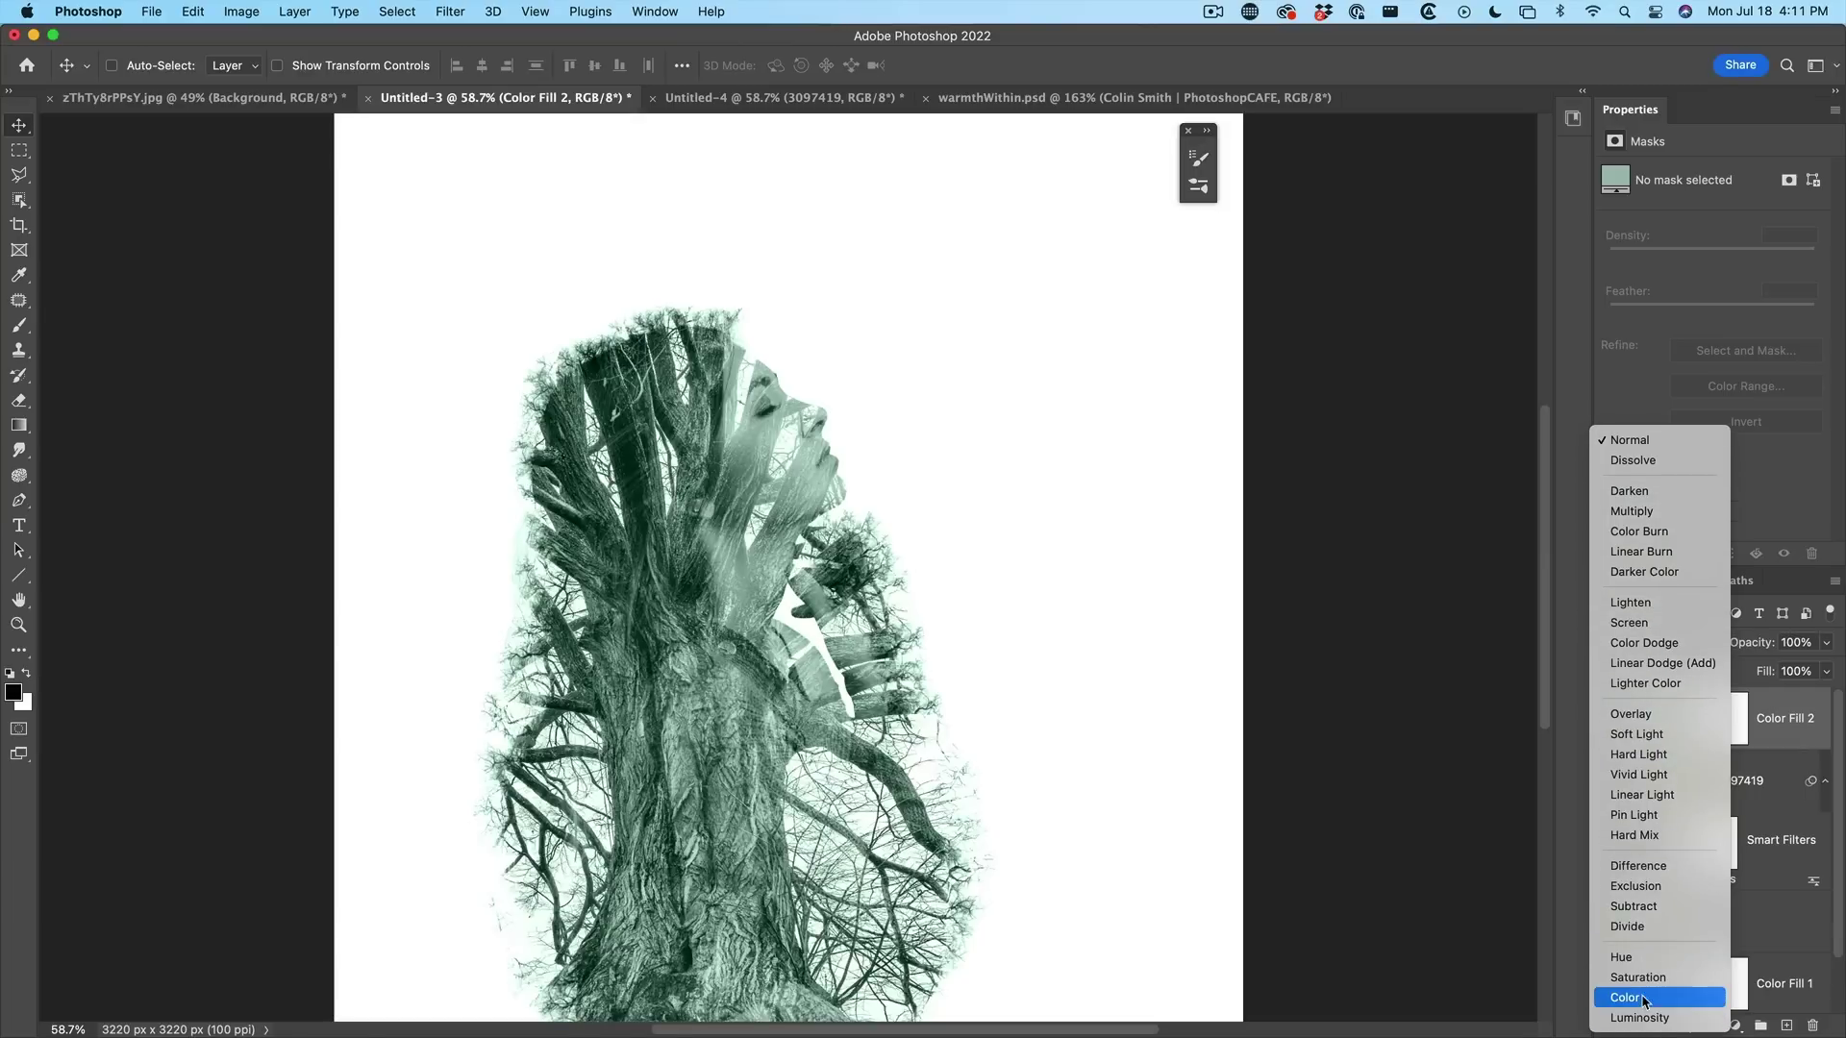
left_click(1625, 997)
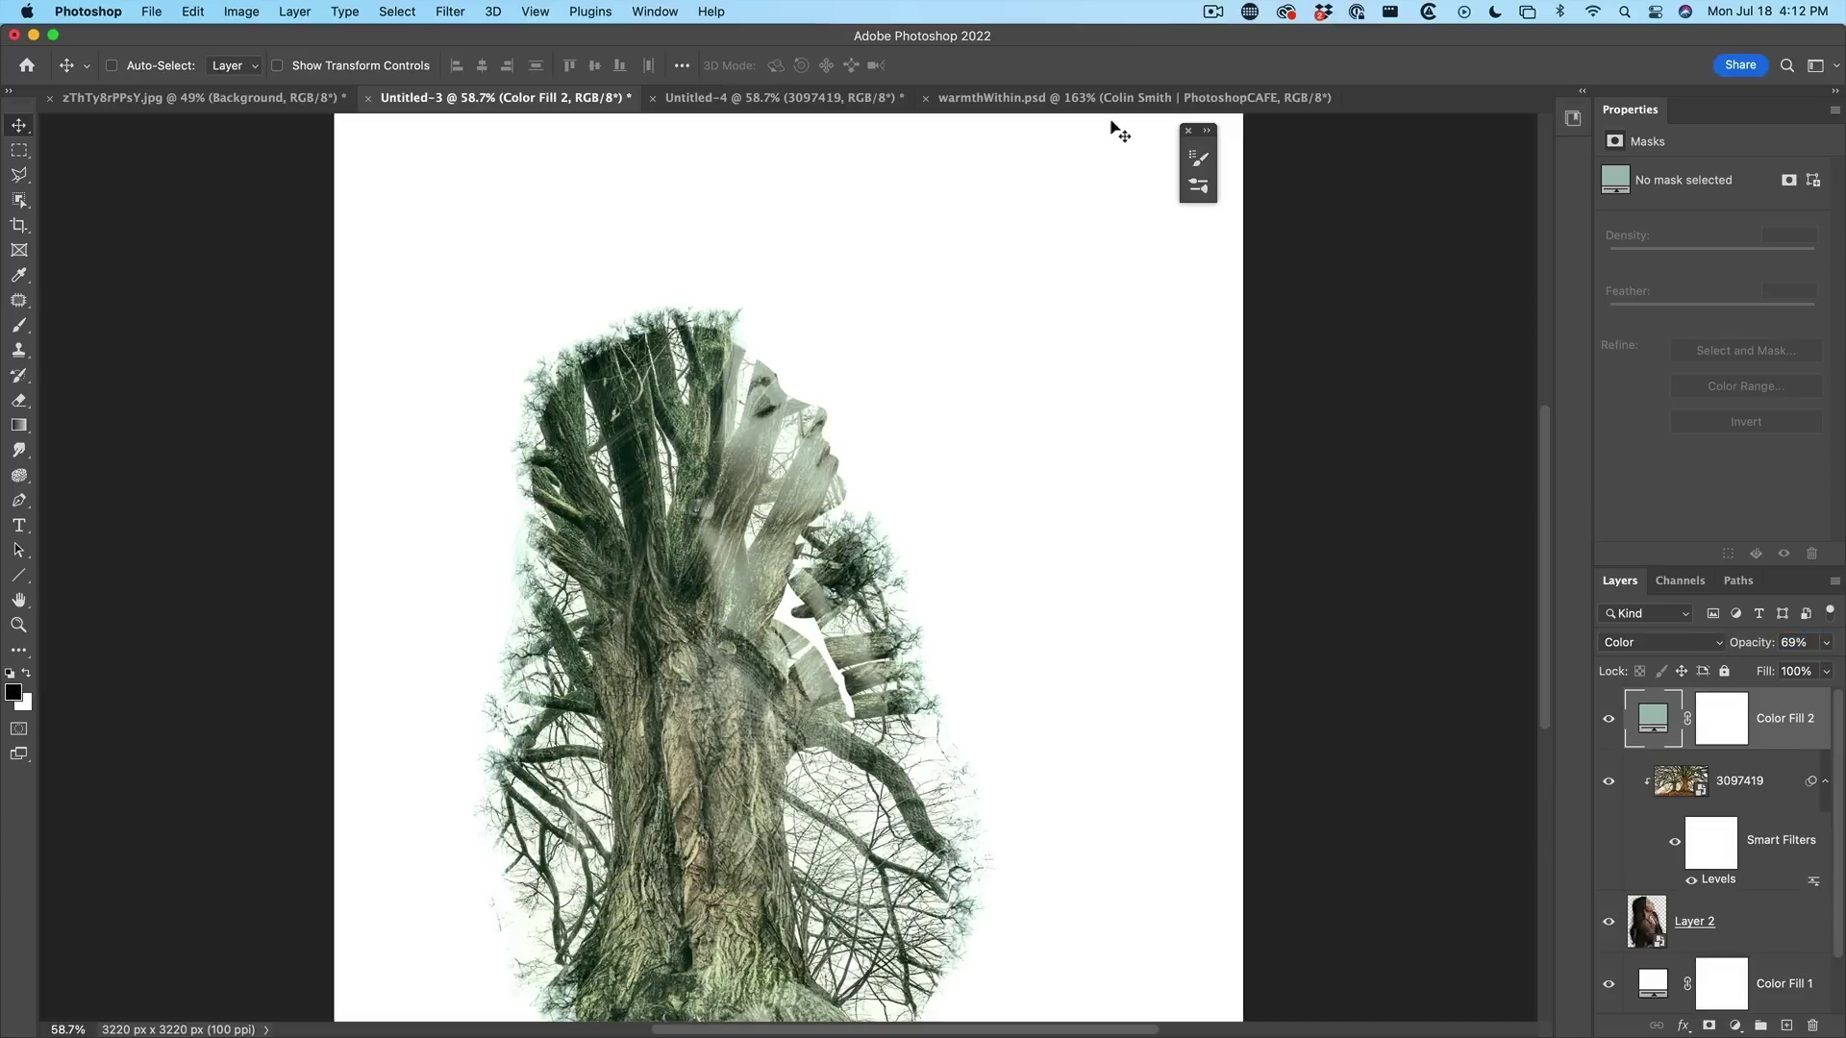
Step: Switch to the finished warmthWithin.psd composite document
left_click(1181, 97)
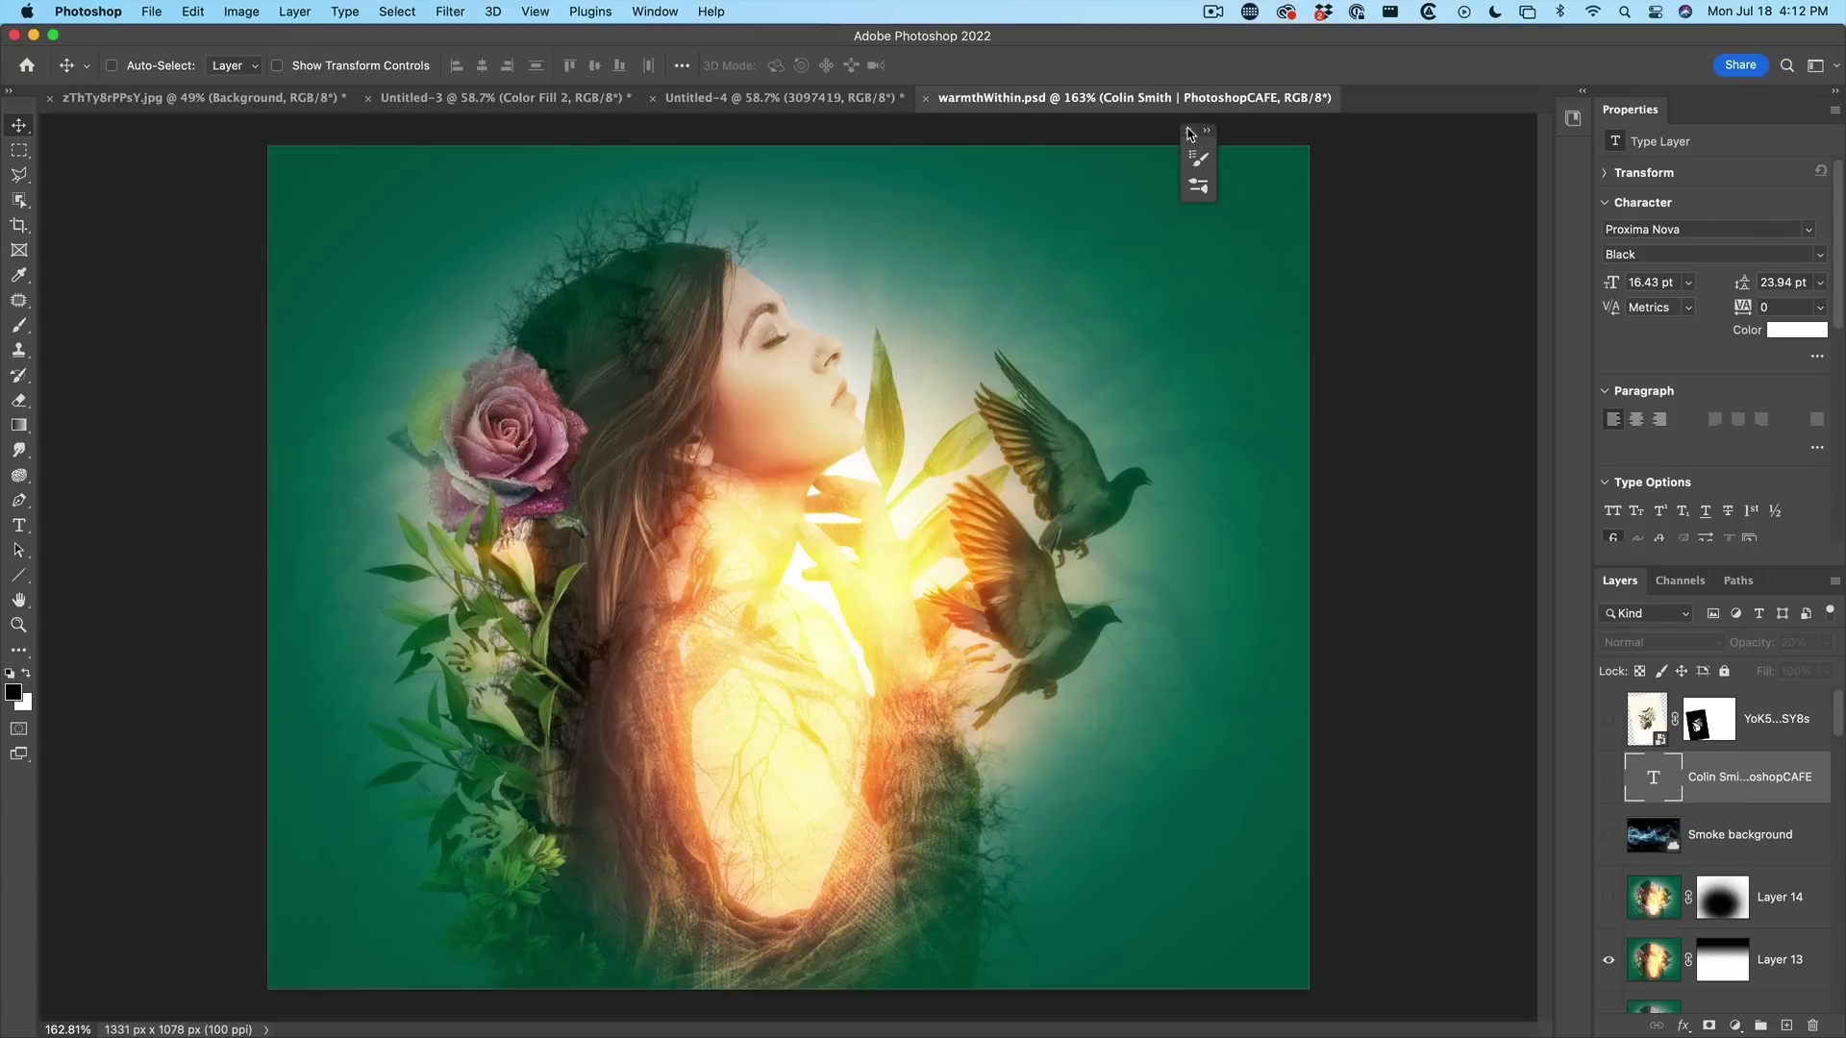